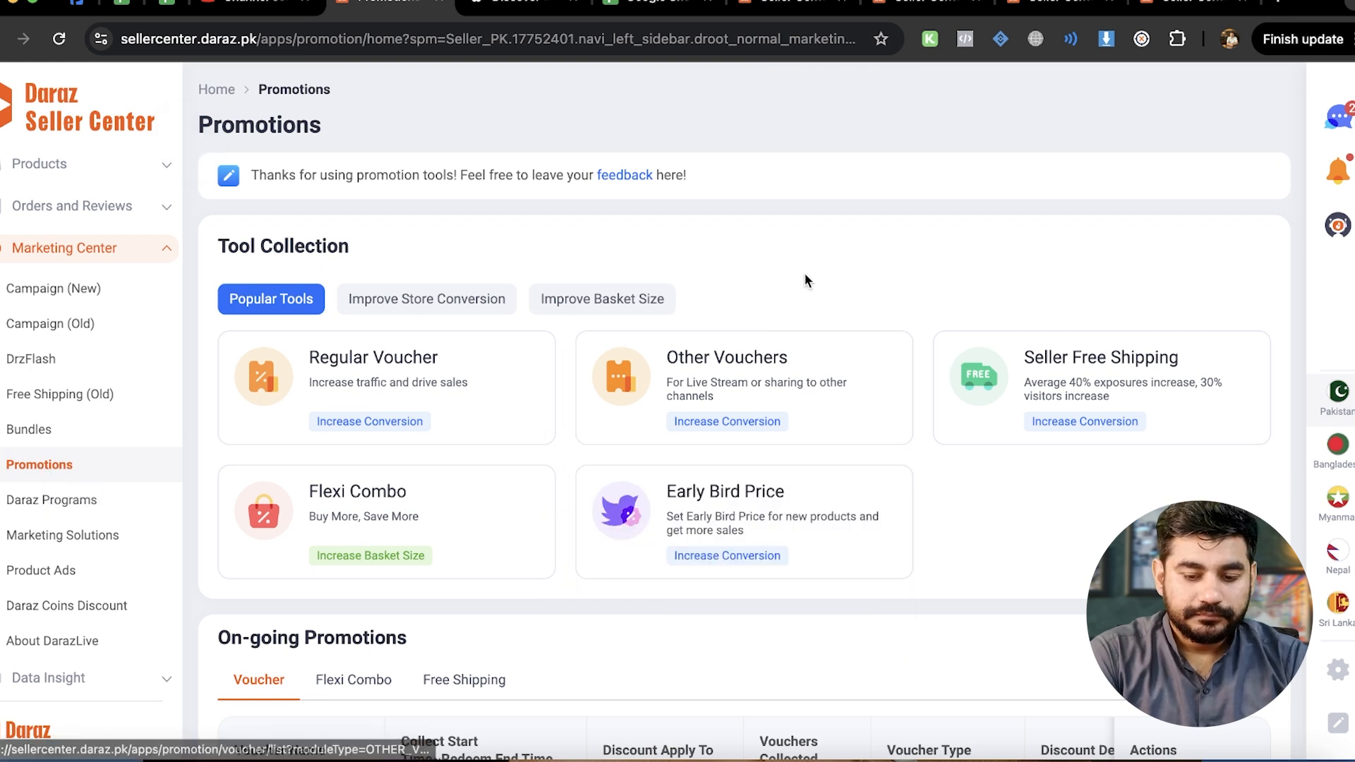
- Examine the previews of the popular promotion tools, including Seller Free Shipping, Flexi Combo, Early Bird Price and both voucher types
scroll(806, 280, "down", 1)
mouse_move(1083, 296)
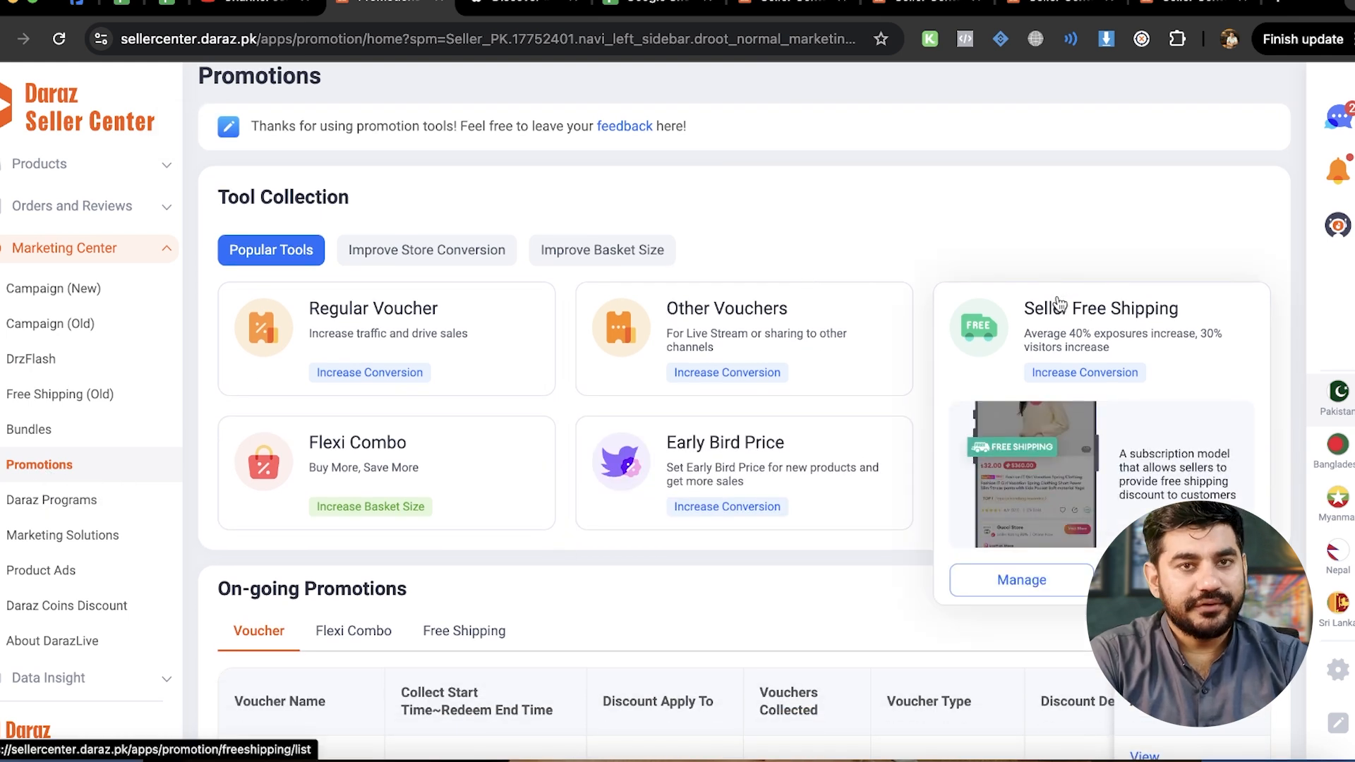
mouse_move(406, 467)
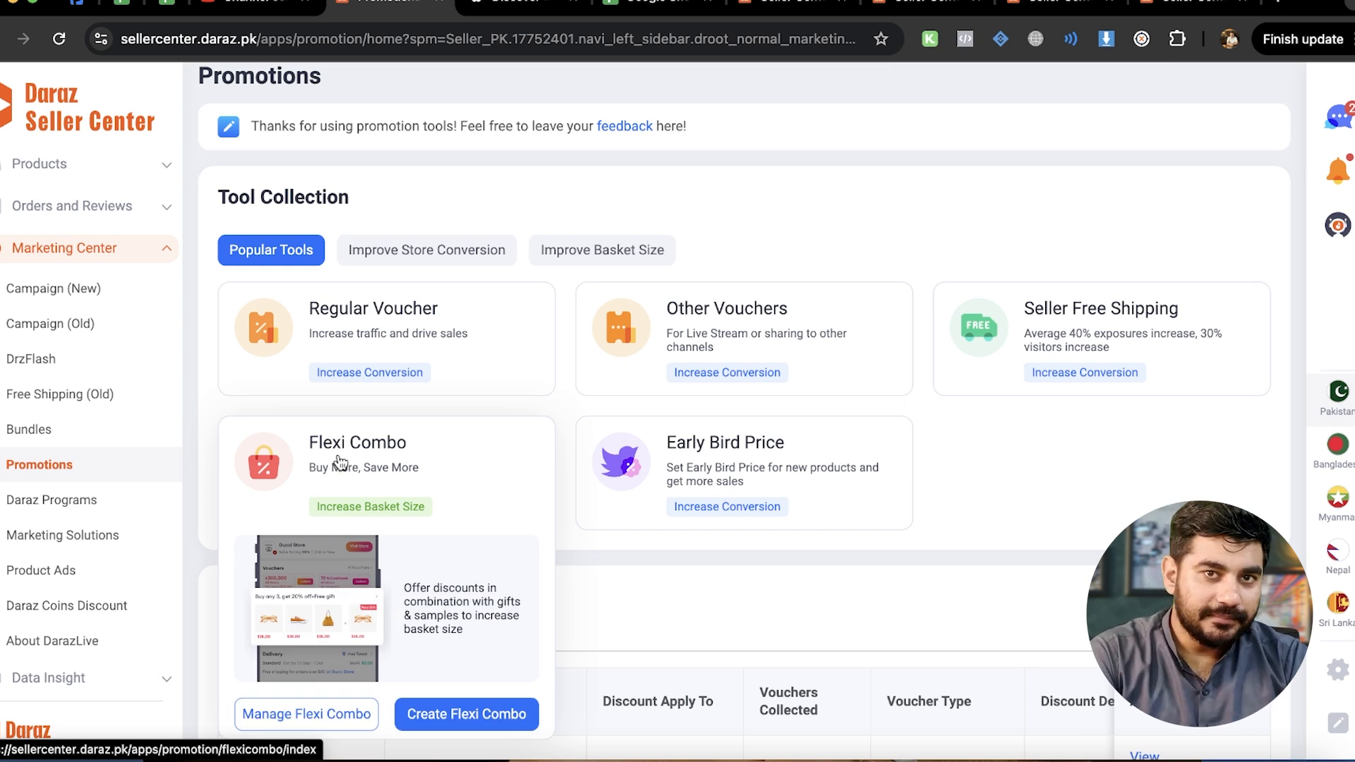
mouse_move(685, 439)
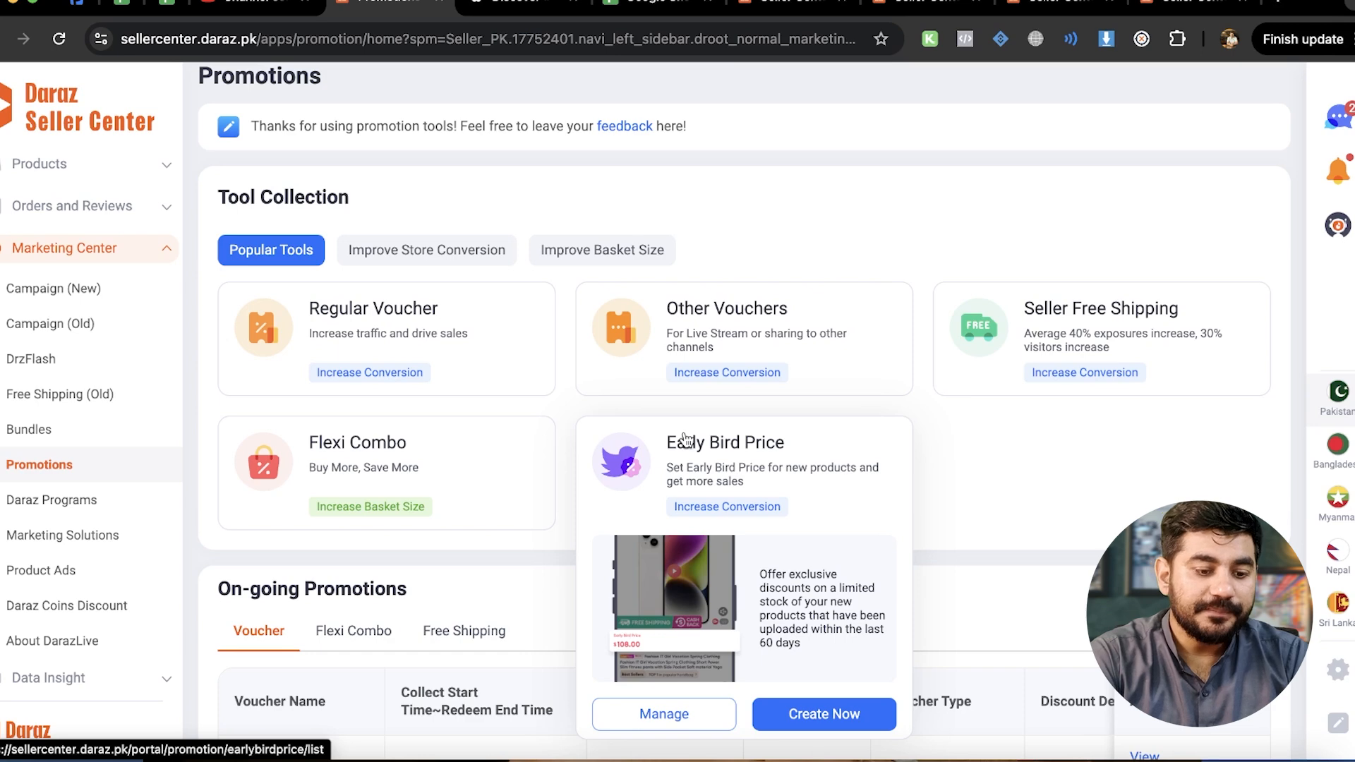
mouse_move(457, 323)
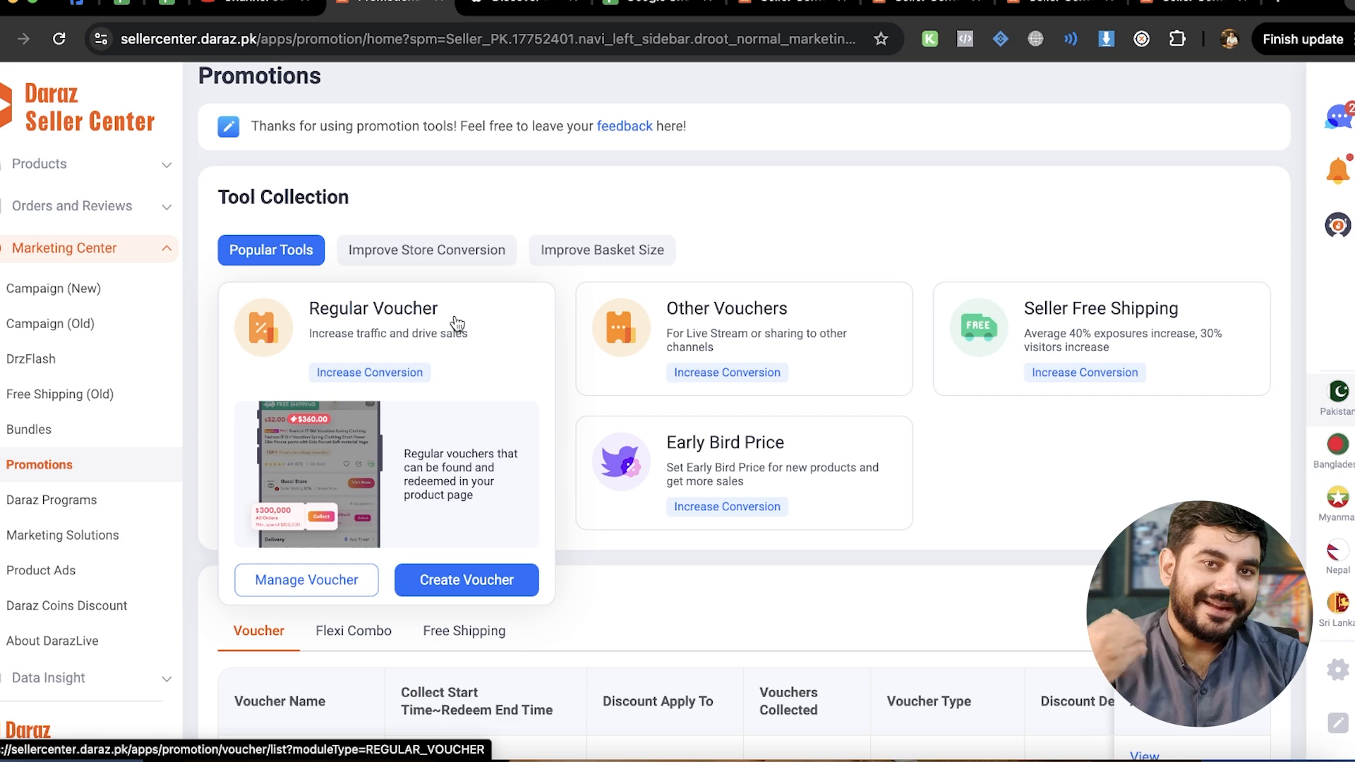
mouse_move(727, 302)
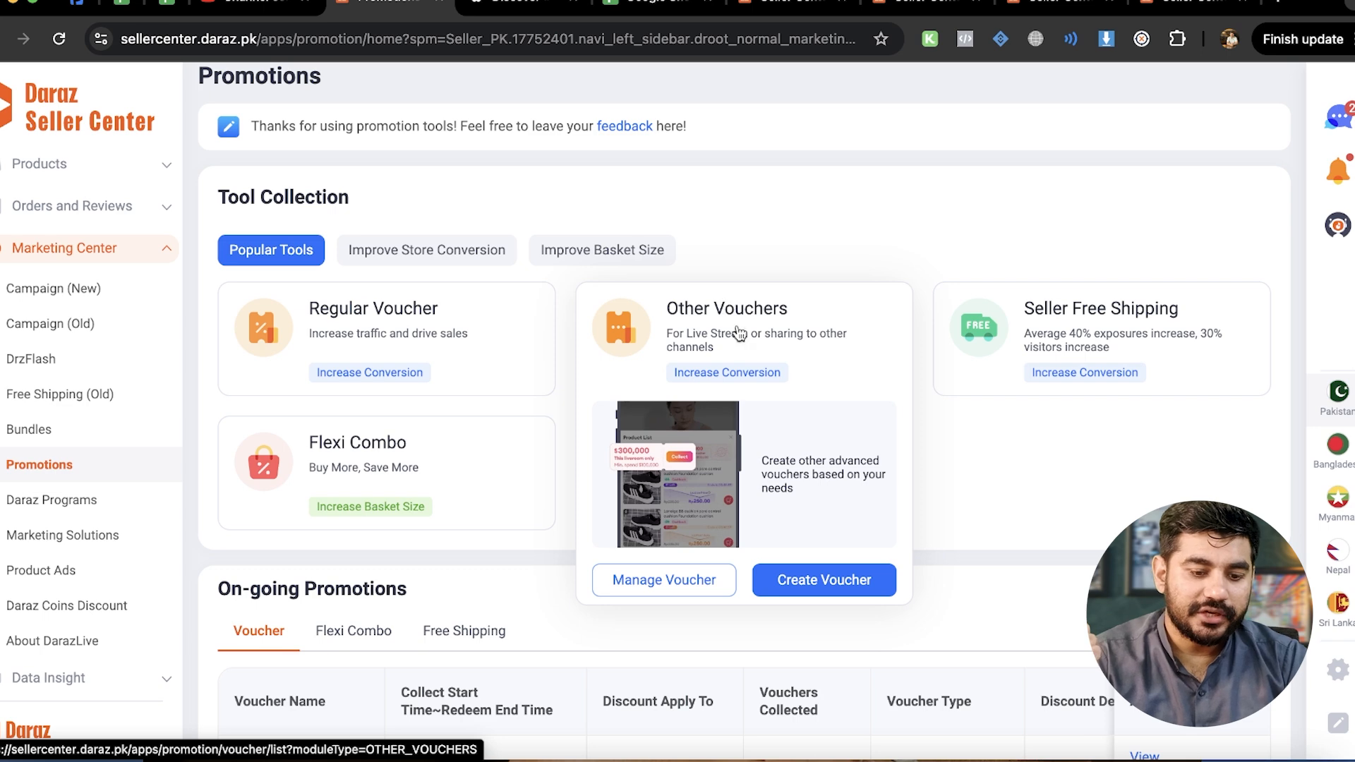
mouse_move(852, 485)
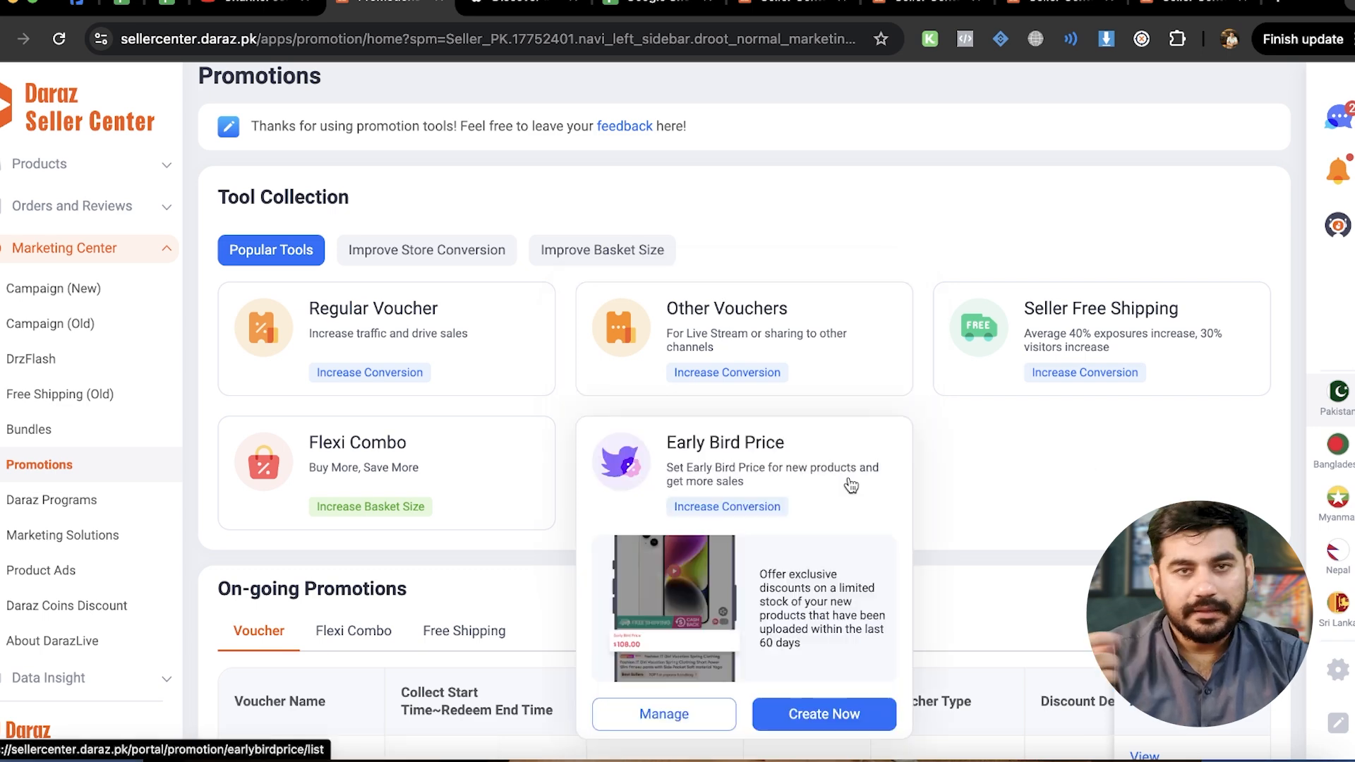
- Start creating a new Regular Voucher from the promotion tool collection
mouse_move(360, 339)
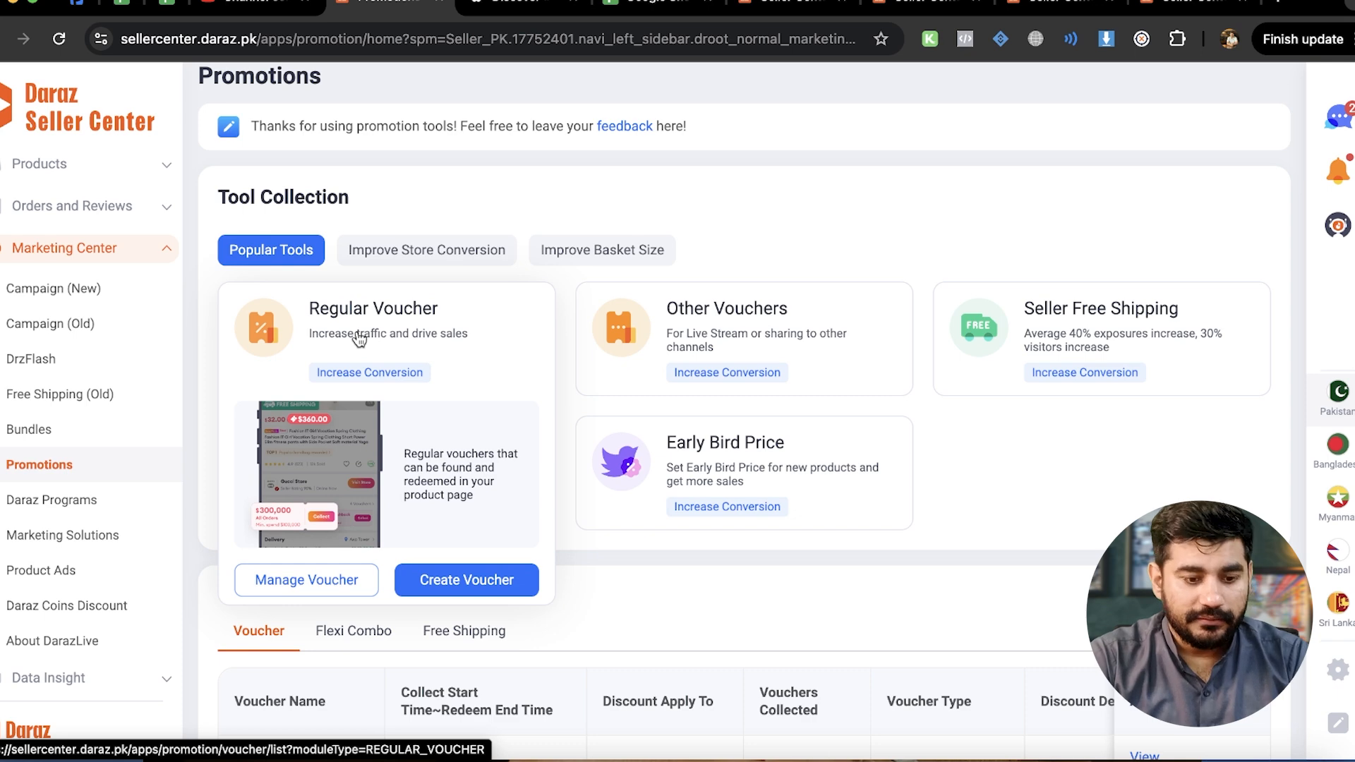
left_click(456, 588)
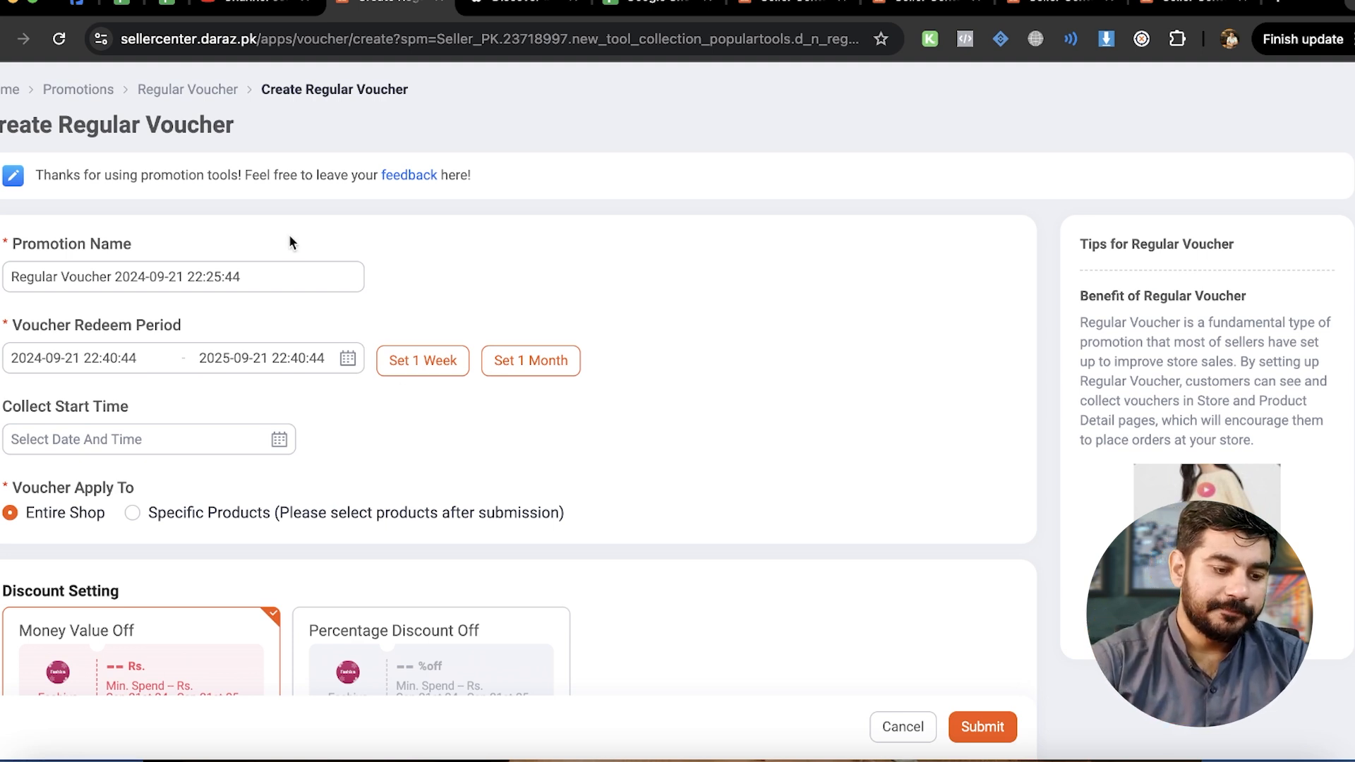
left_click(116, 276)
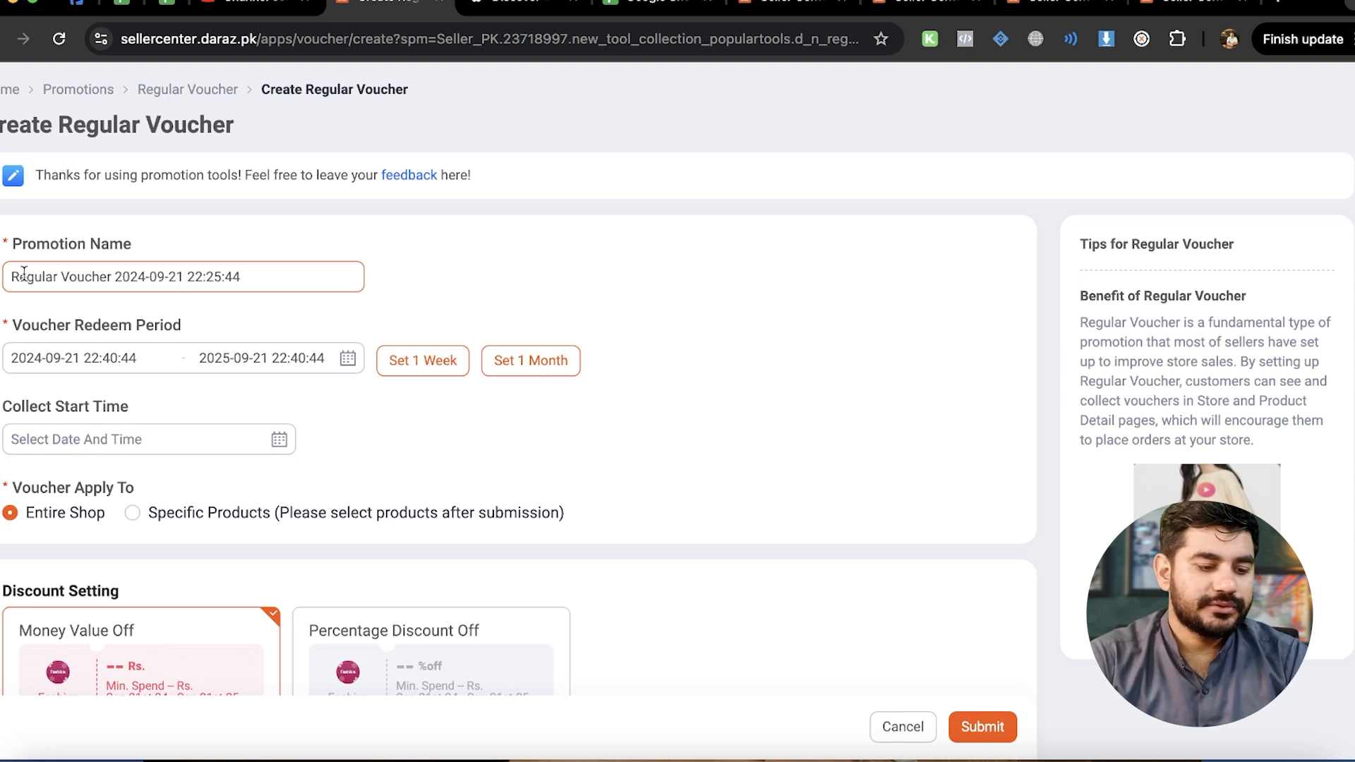
scroll(266, 362, "down", 1)
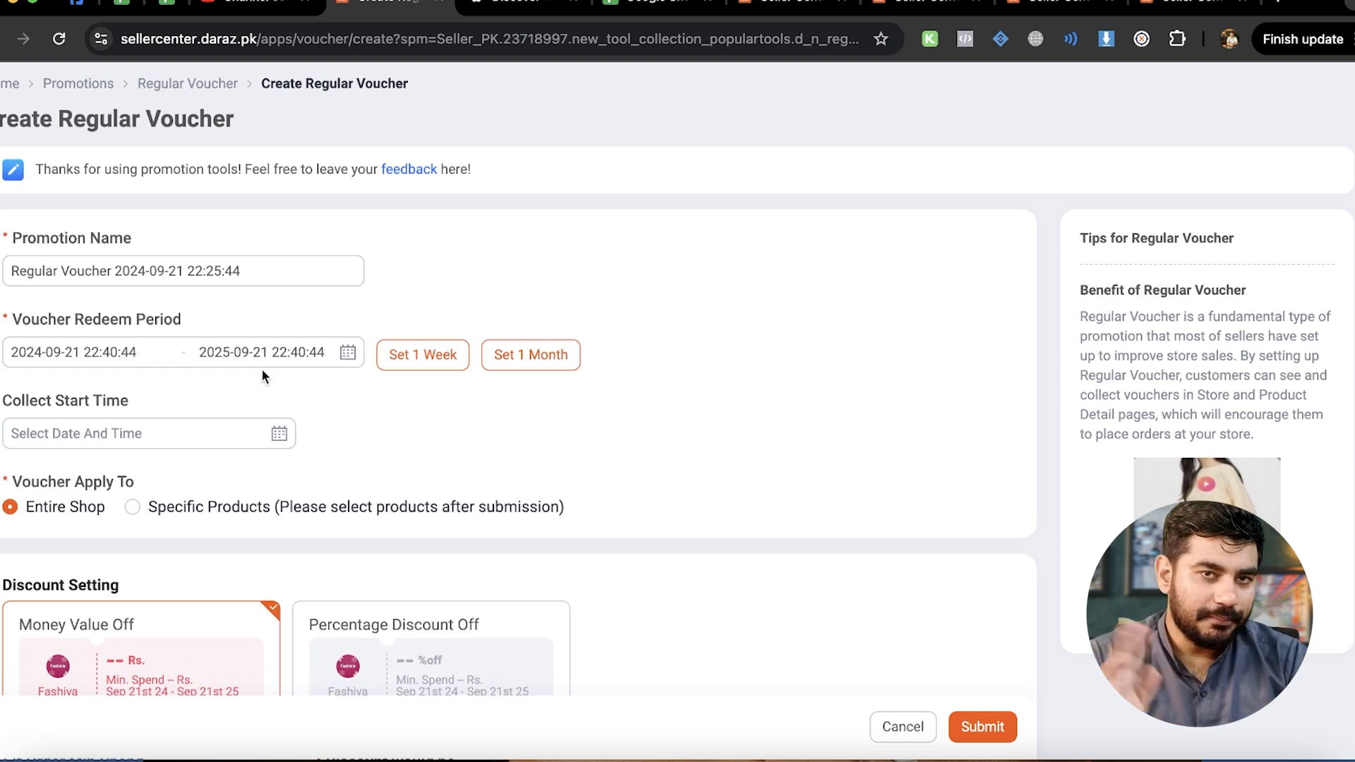
scroll(261, 368, "down", 1)
left_click(261, 374)
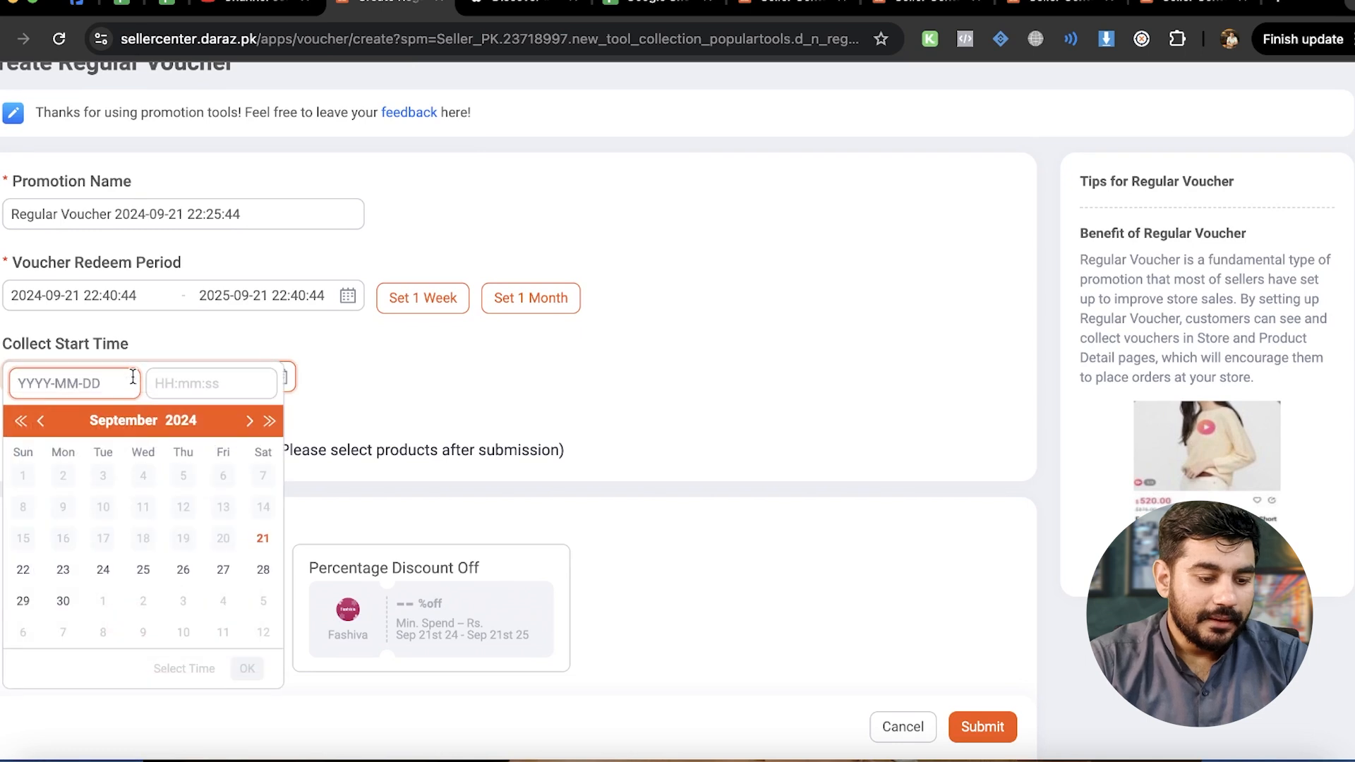
left_click(261, 538)
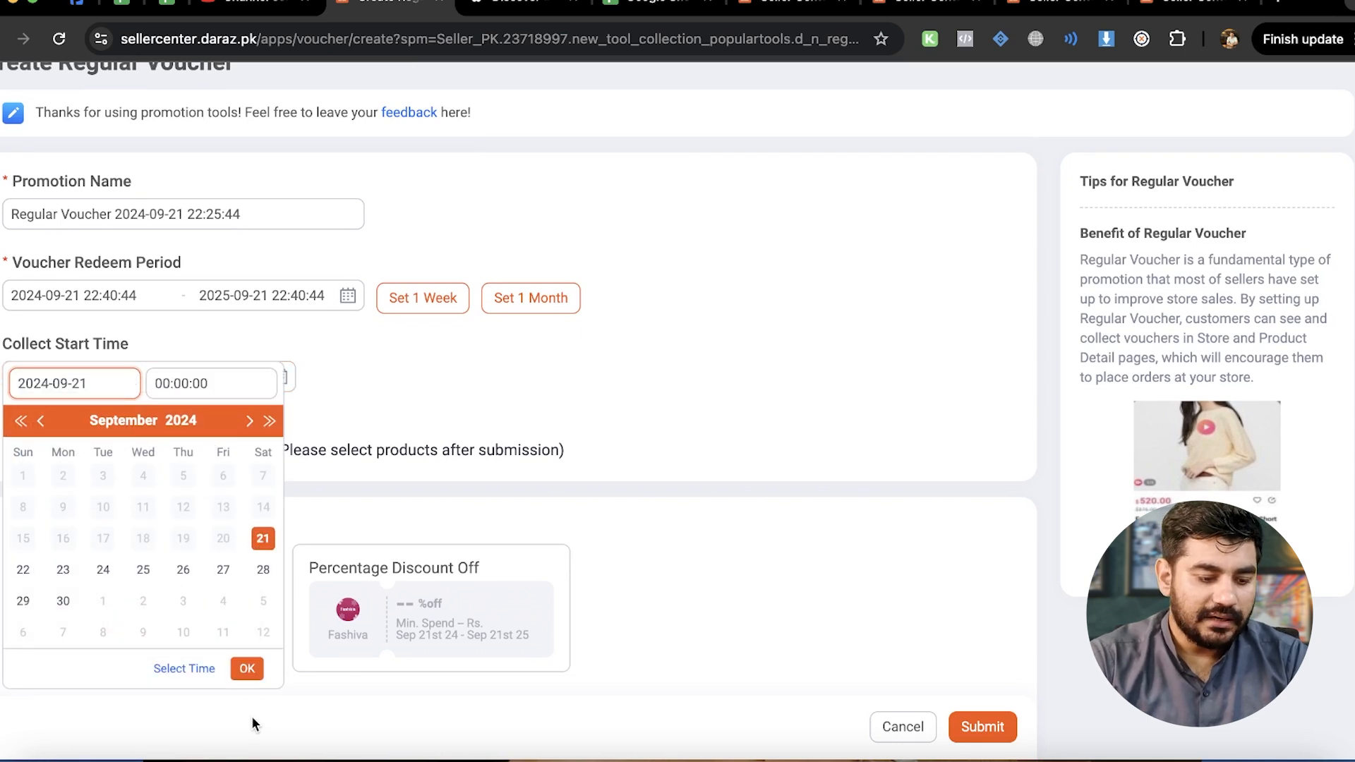
left_click(248, 669)
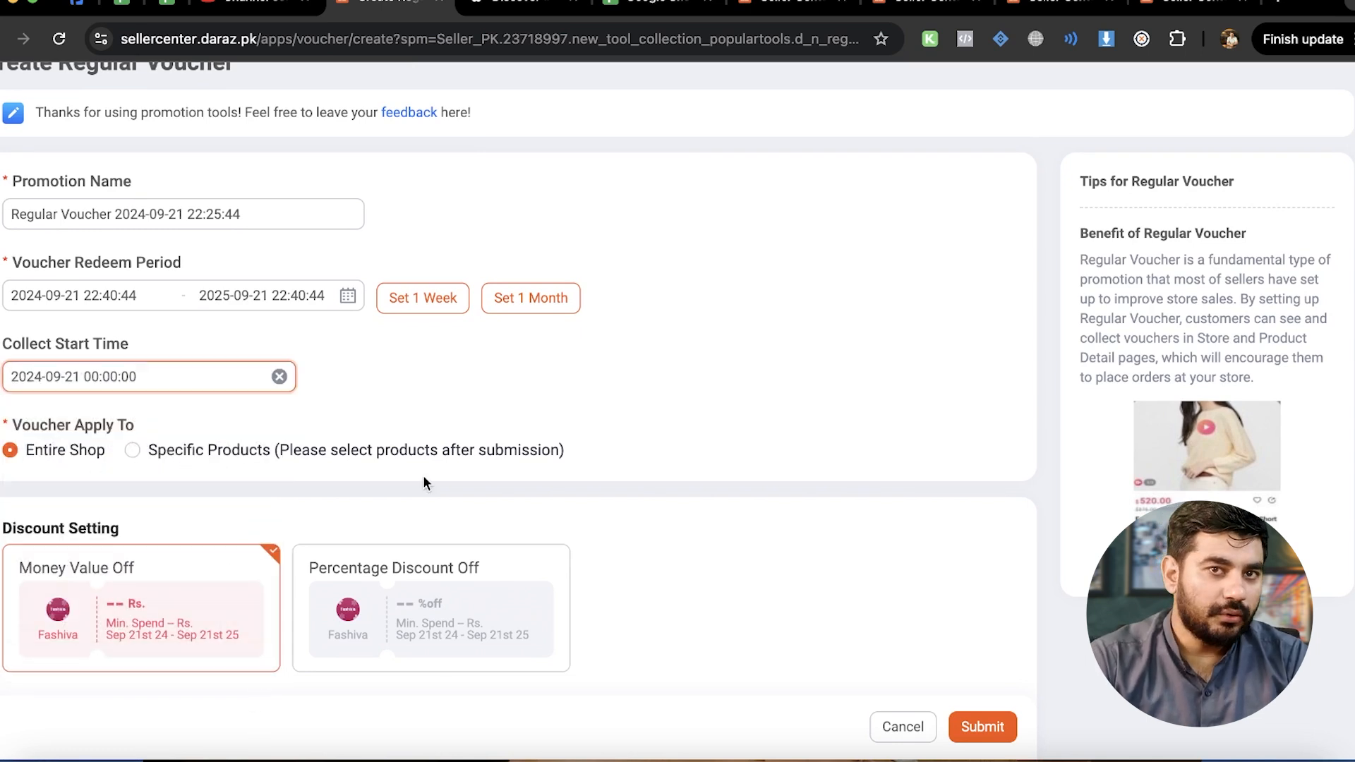
- Try applying the voucher to Specific Products and return the scope to Entire Shop
scroll(424, 483, "down", 3)
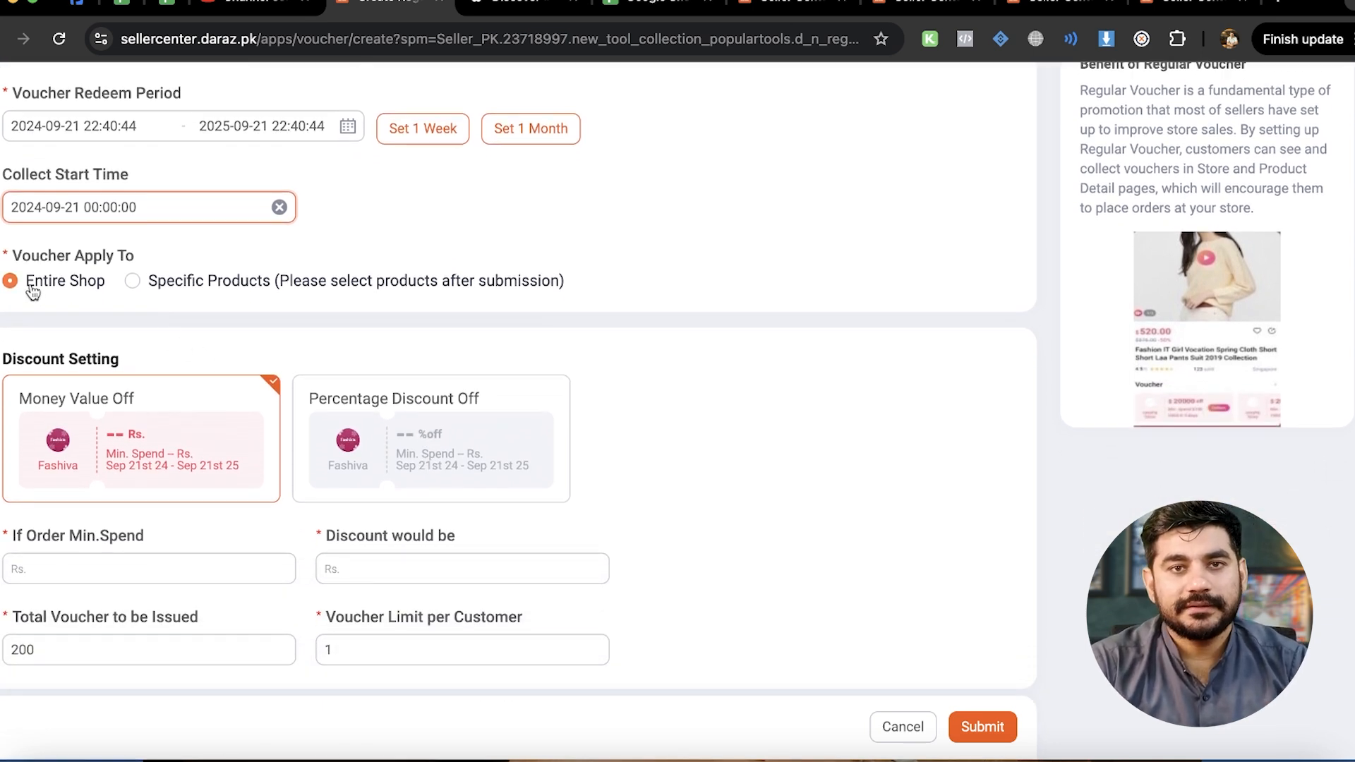
left_click(178, 283)
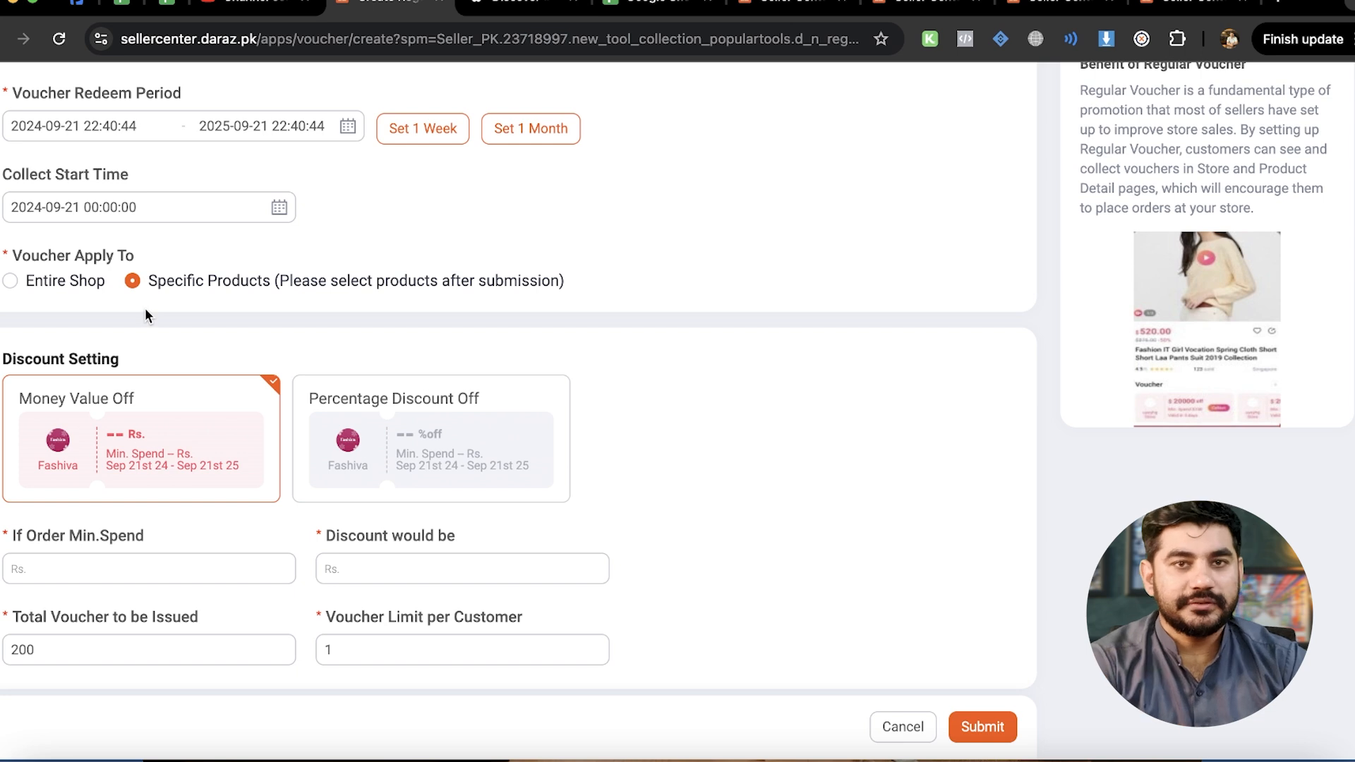
left_click(50, 288)
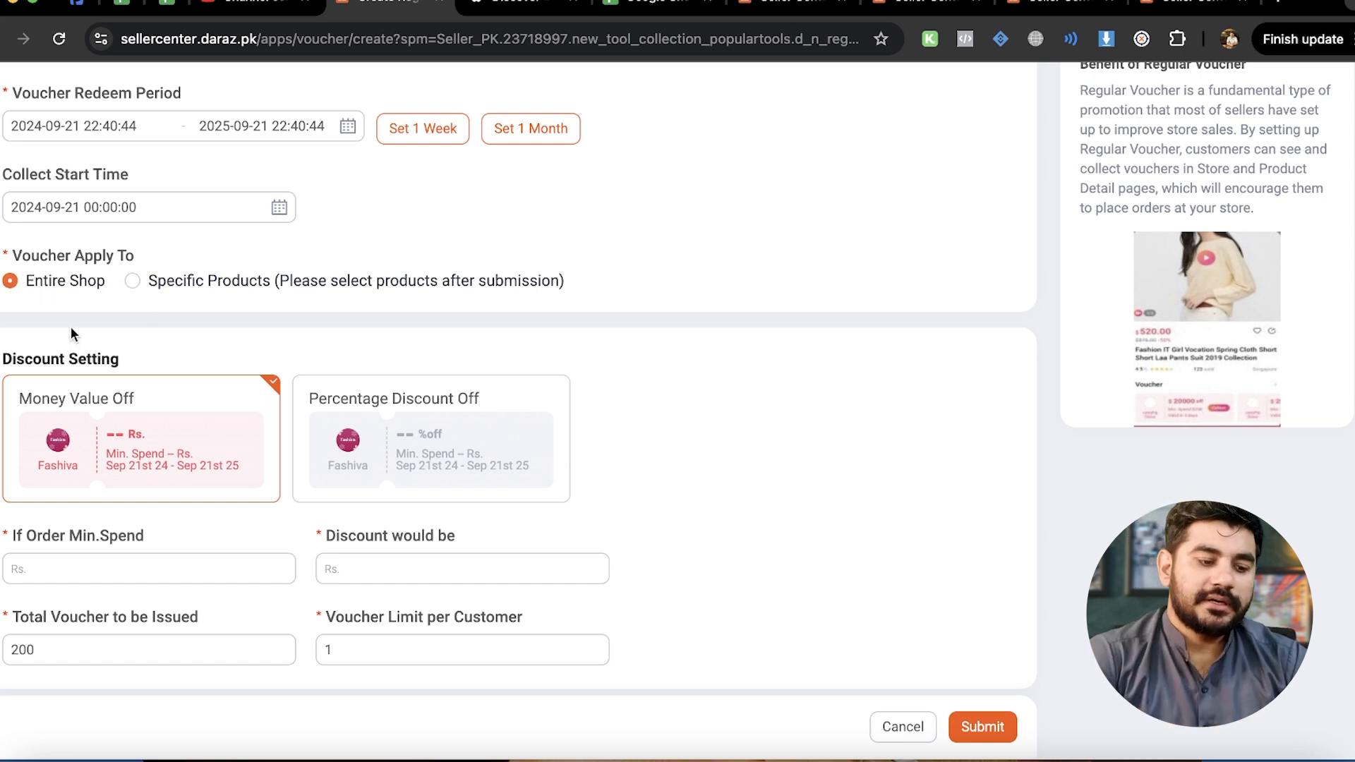
scroll(89, 345, "down", 1)
left_click(75, 555)
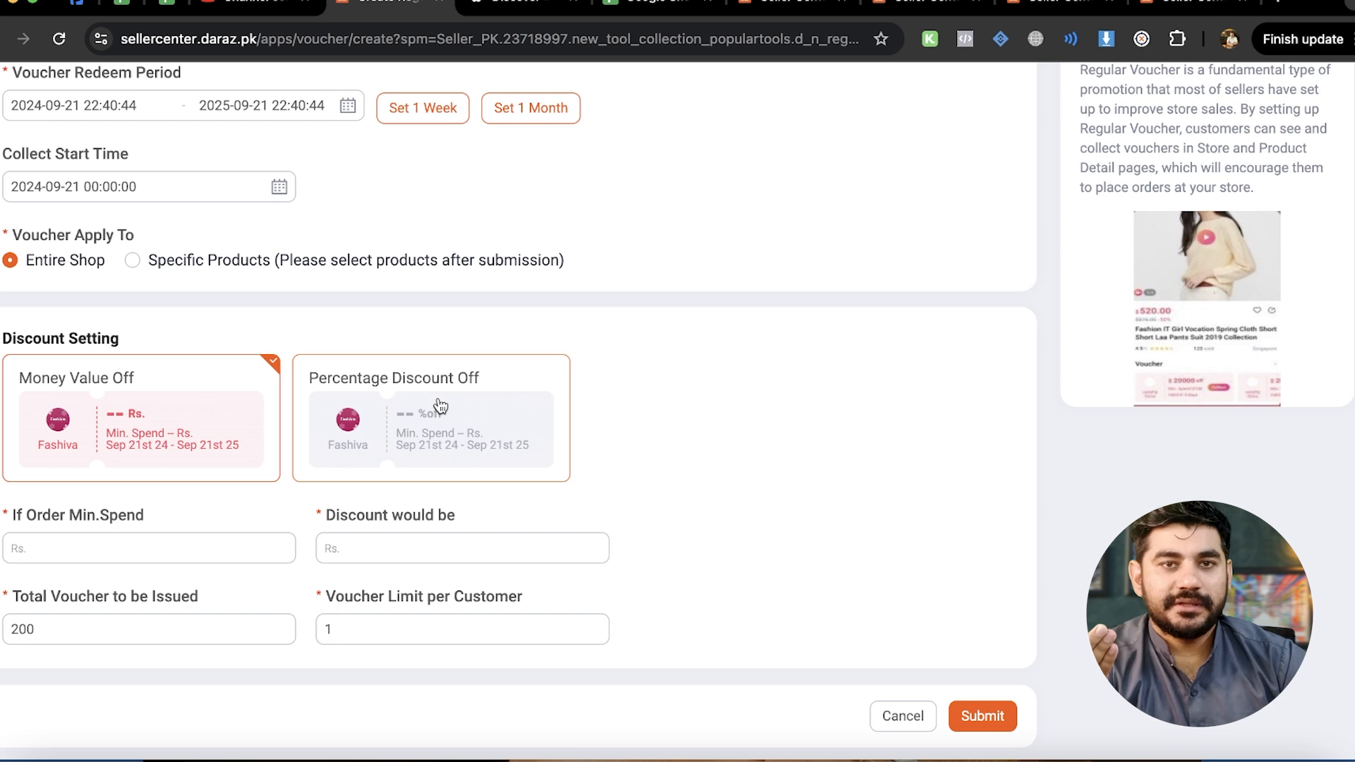
left_click(74, 545)
type("100")
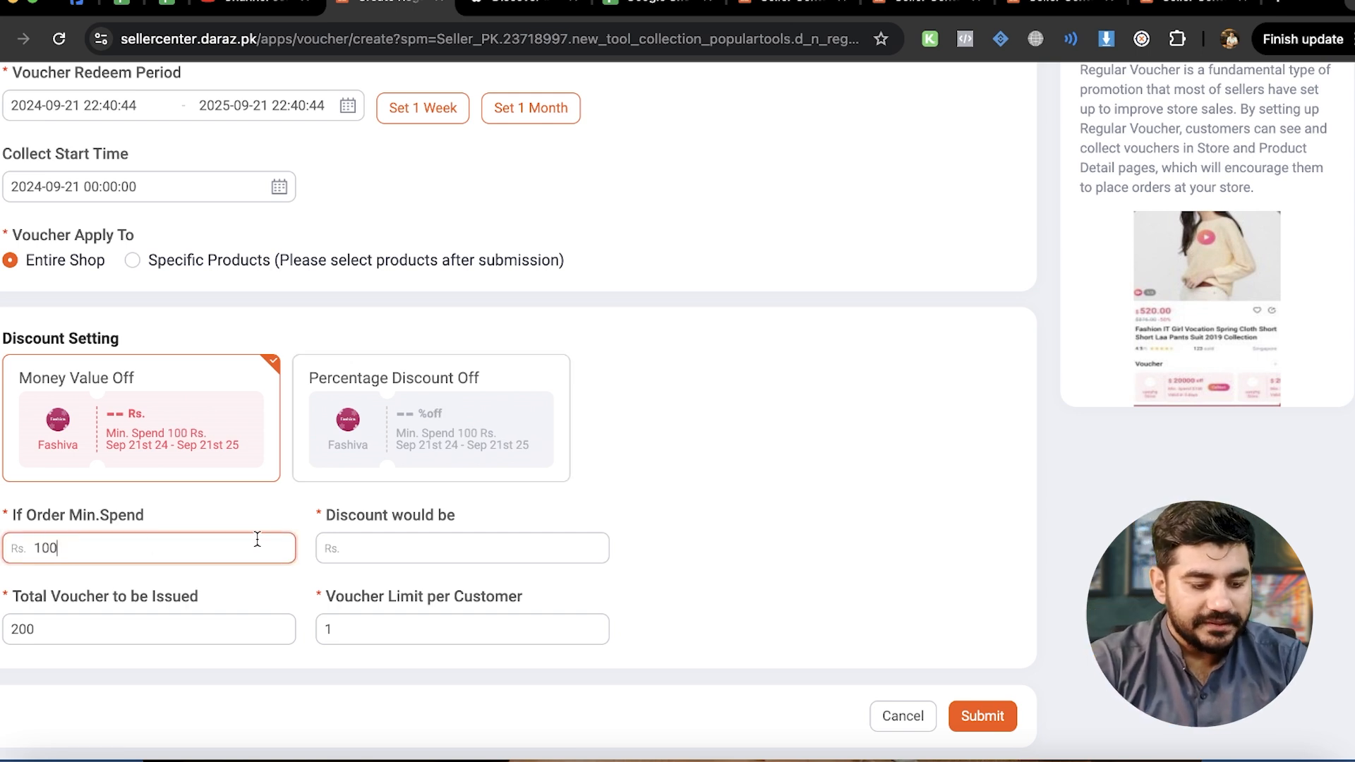
left_click(344, 545)
type("2000")
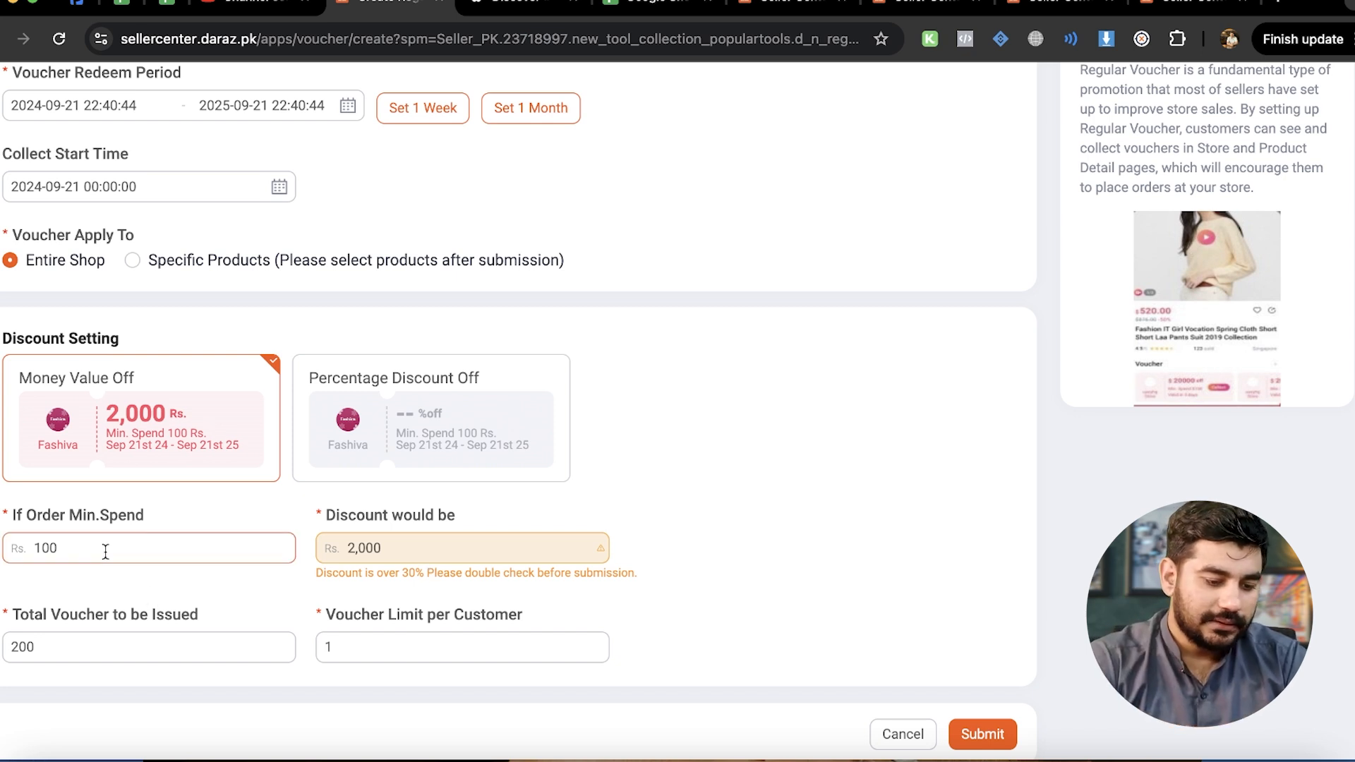
double_click(363, 548)
type("999")
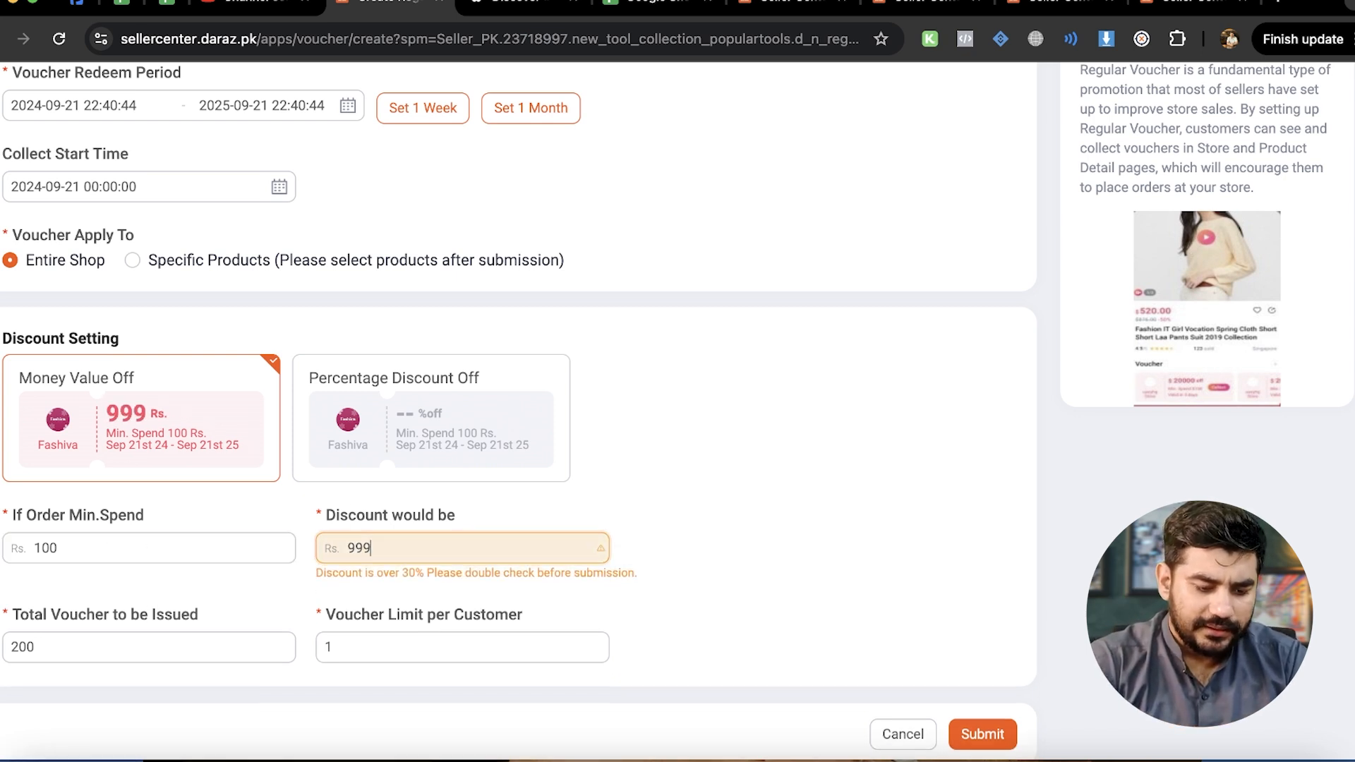
key("BackSpace")
key("BackSpace")
key("BackSpace")
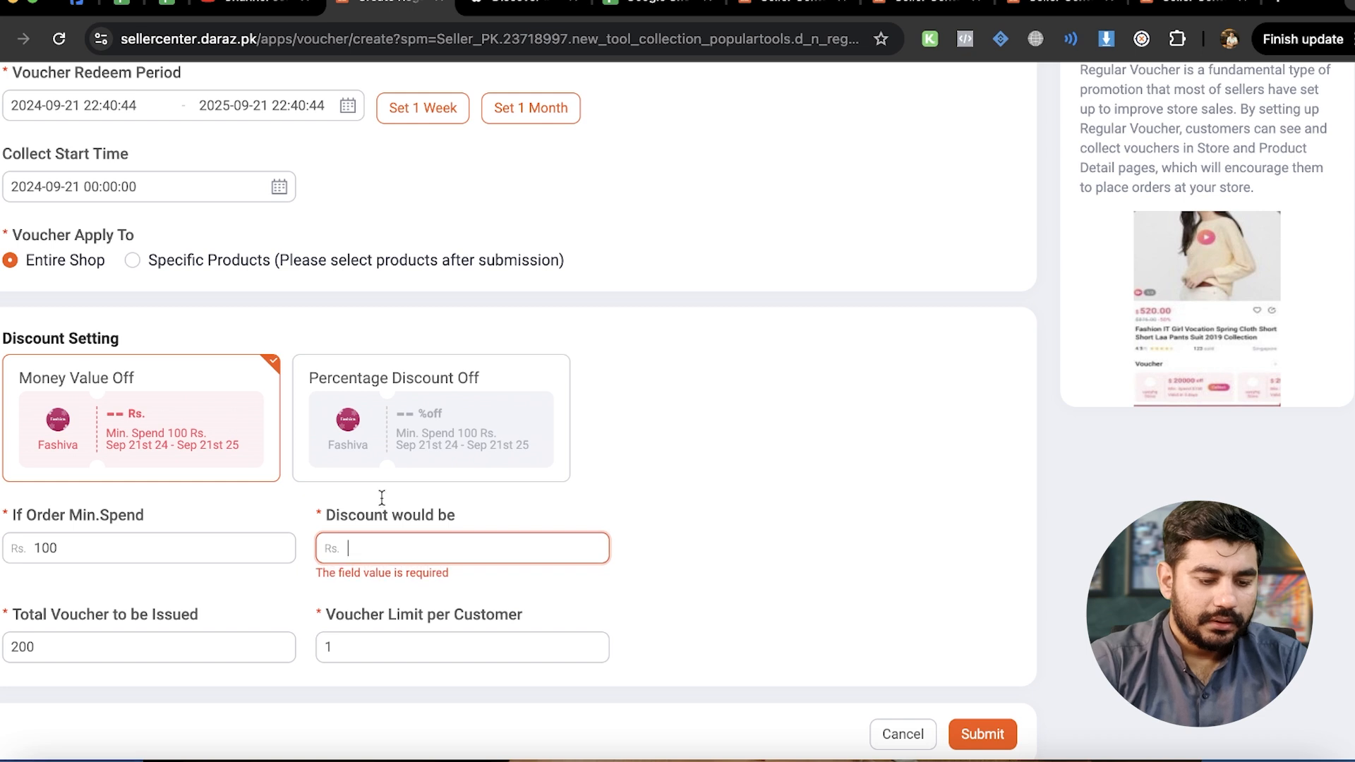
- Switch the discount setting to Percentage Discount Off and set the minimum order spend to Rs. 999
left_click(395, 444)
left_click(100, 551)
key("BackSpace")
key("BackSpace")
key("BackSpace")
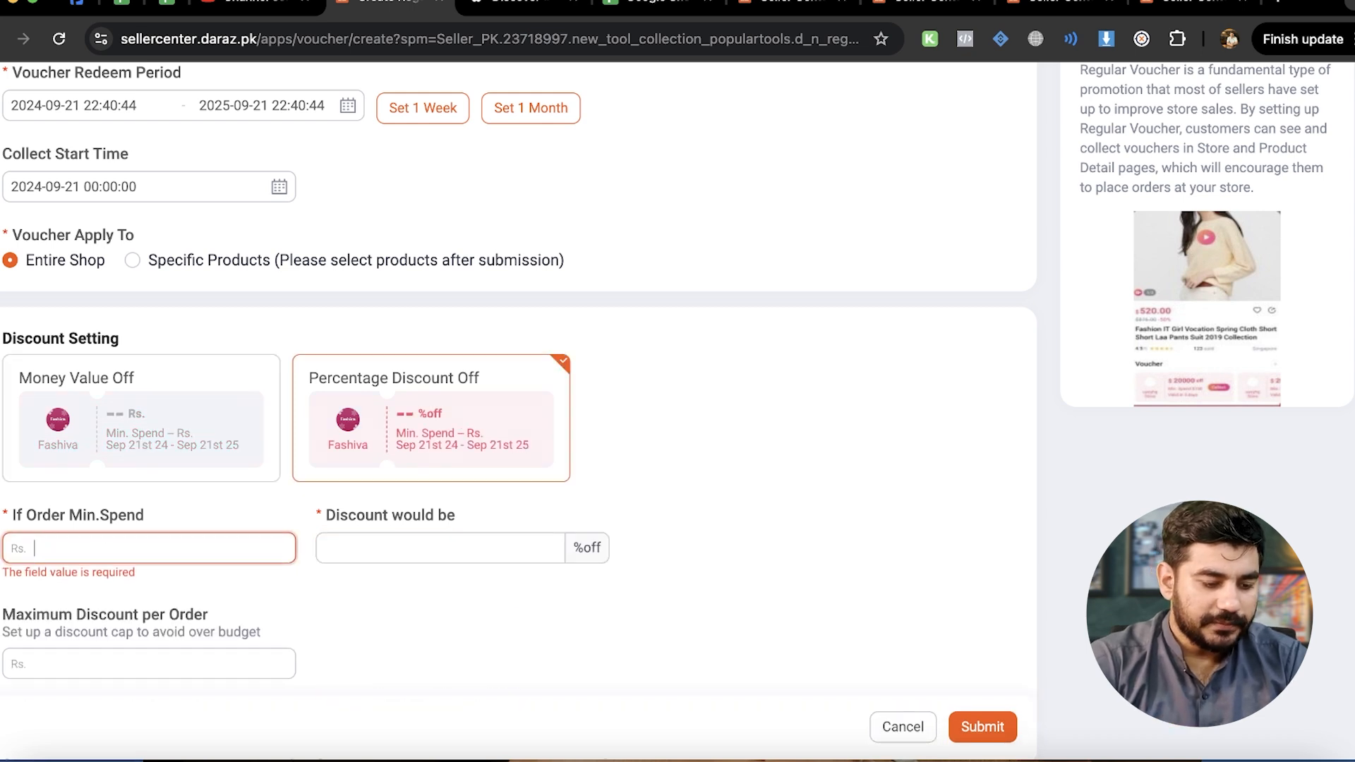
type("999")
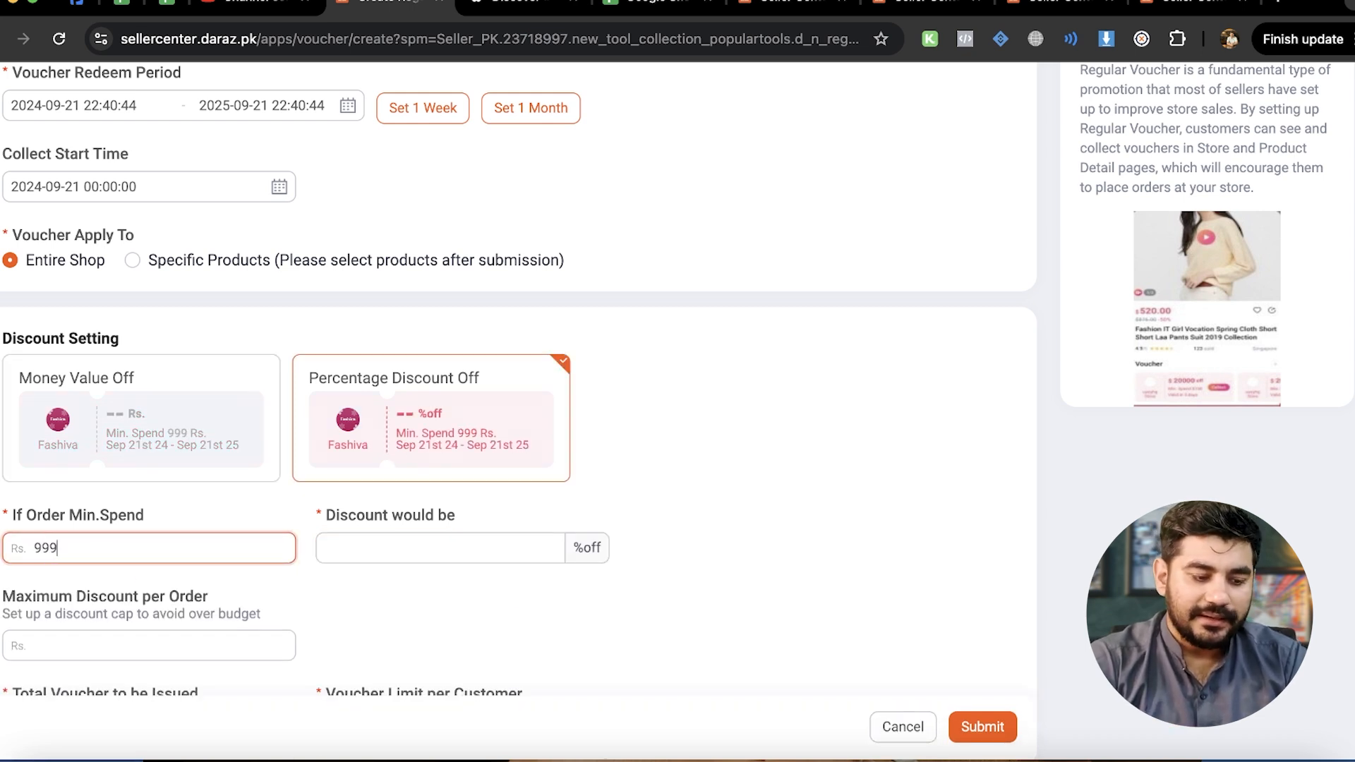
- Enter 10% off as the voucher discount, replacing it with 5% off
left_click(376, 536)
type("10")
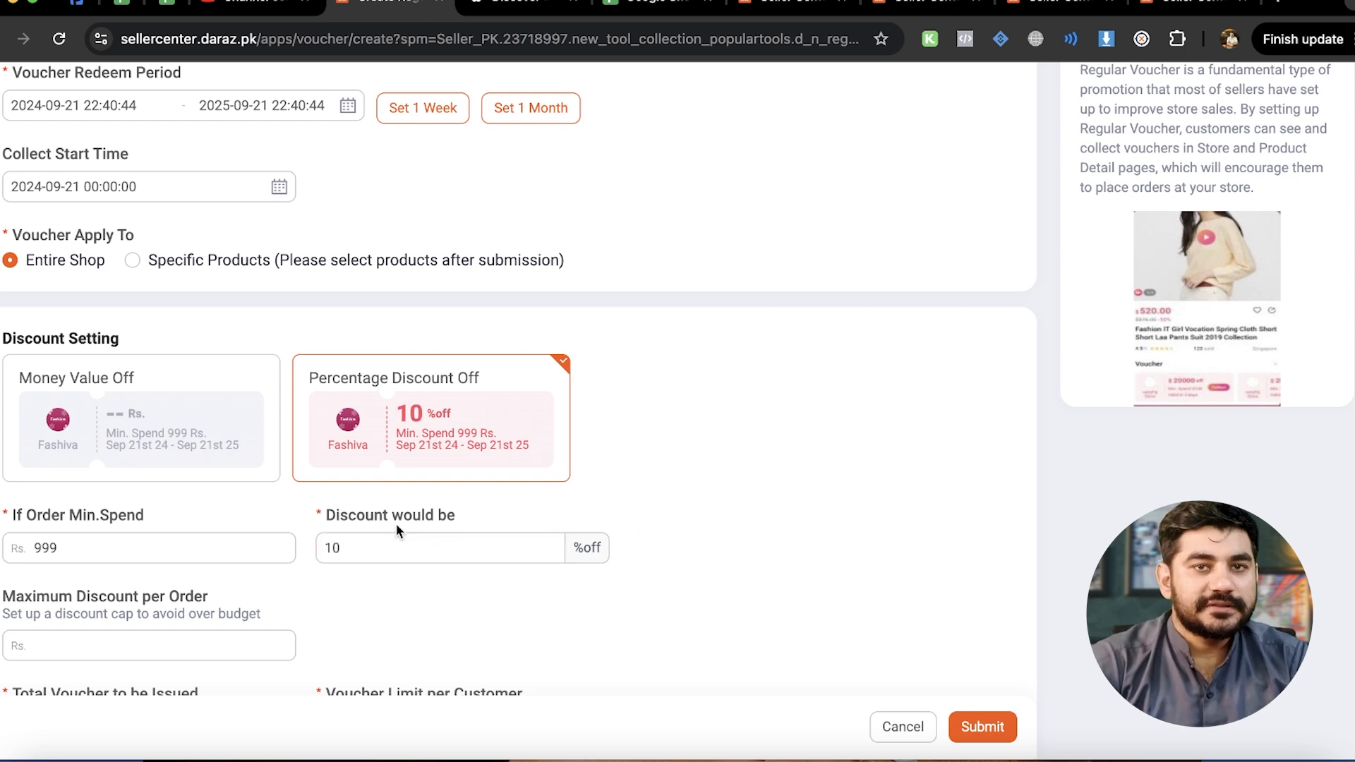
key("BackSpace")
key("BackSpace")
type("5")
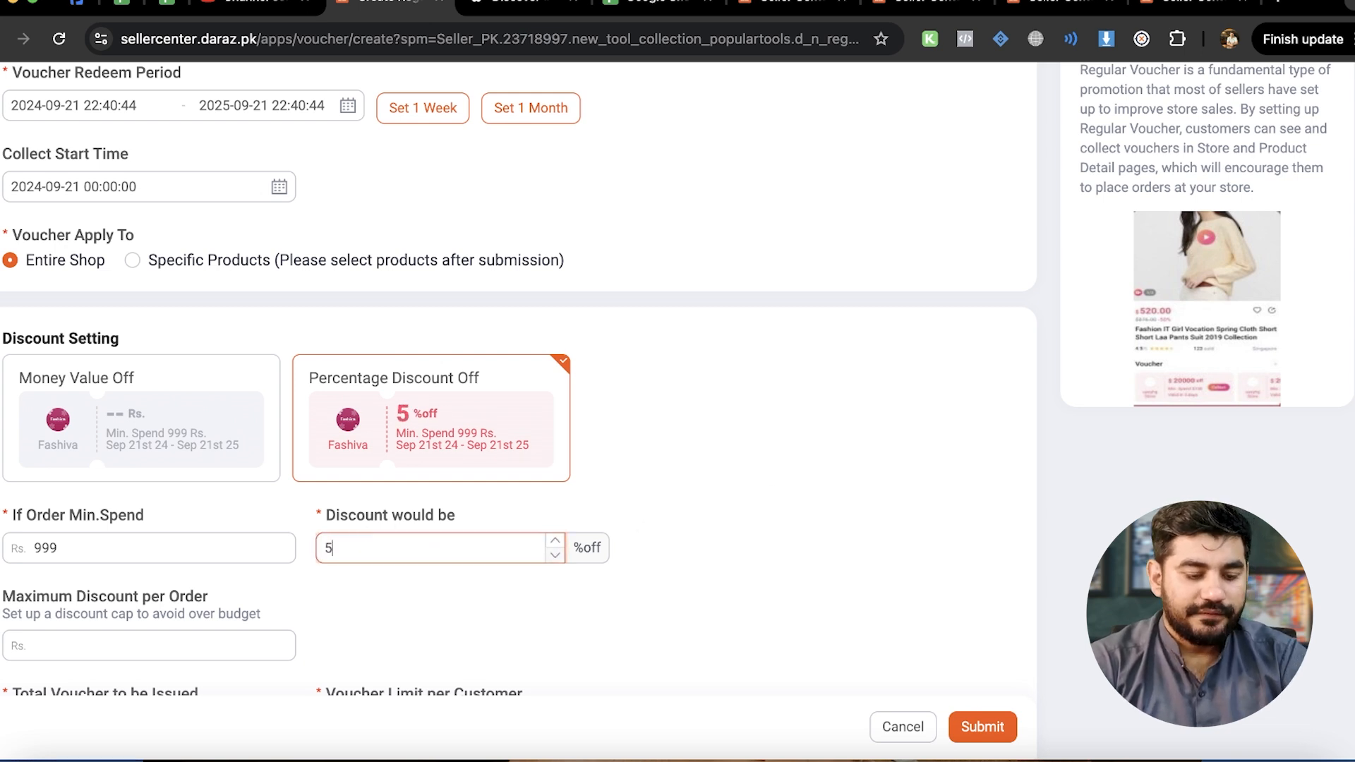
left_click(672, 506)
- Set the minimum order spend to Rs. 1,999
left_click(81, 554)
double_click(81, 554)
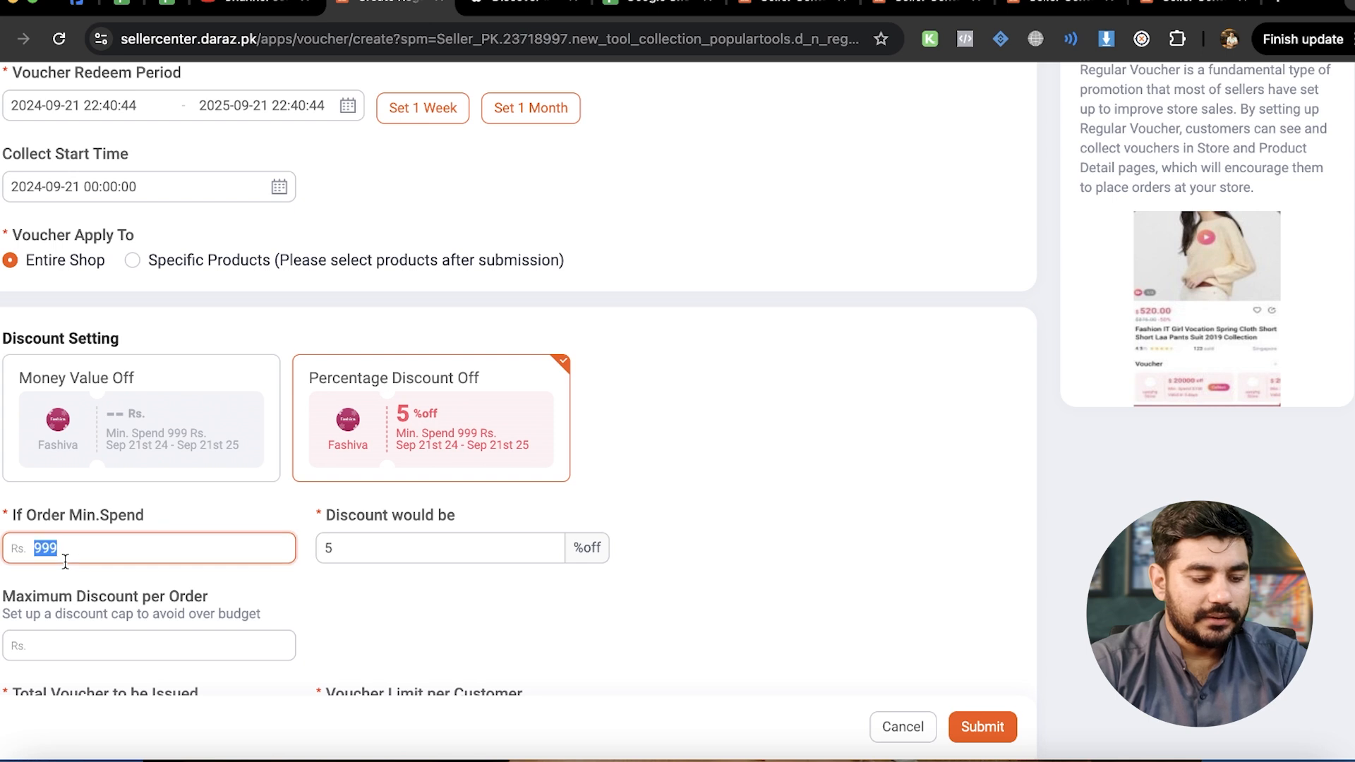
key("BackSpace")
type("1,999")
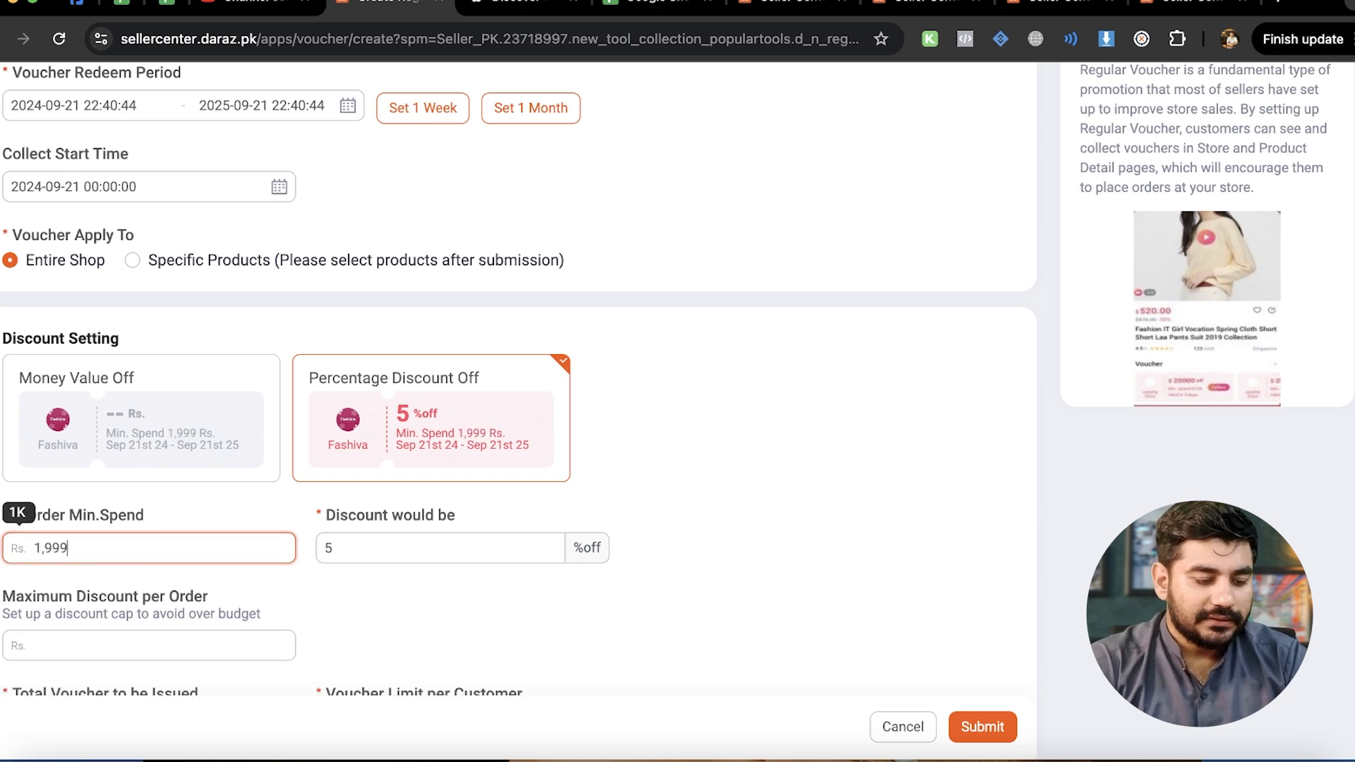
left_click(365, 541)
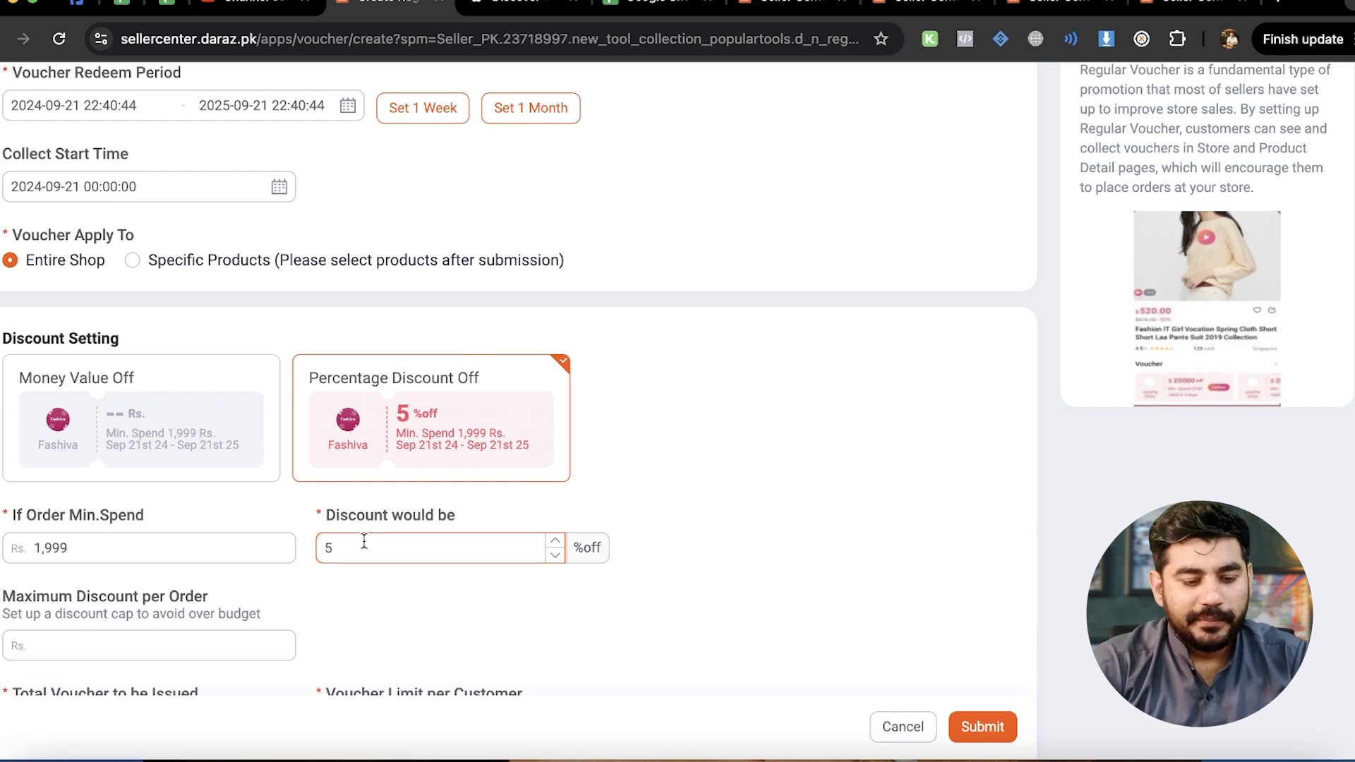
left_click(665, 529)
scroll(665, 529, "down", 2)
left_click(32, 548)
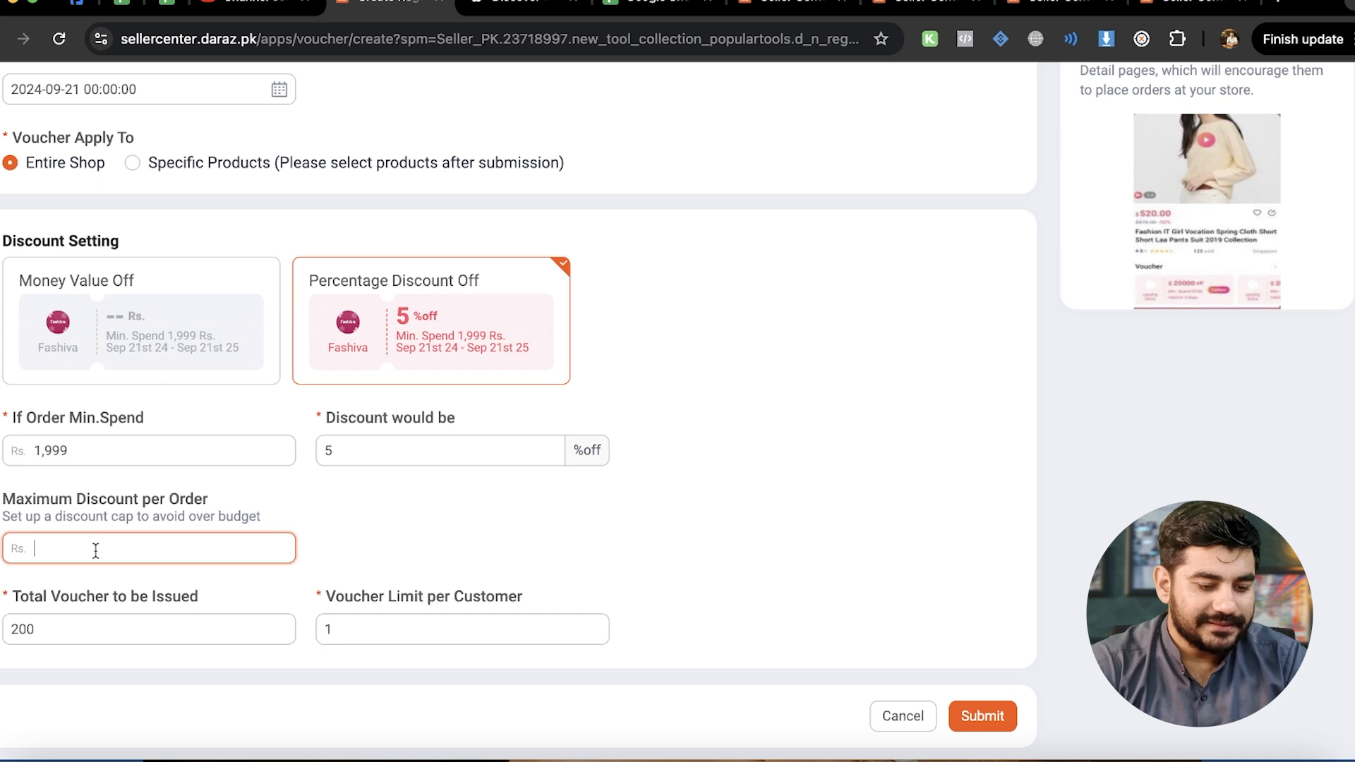
type("200")
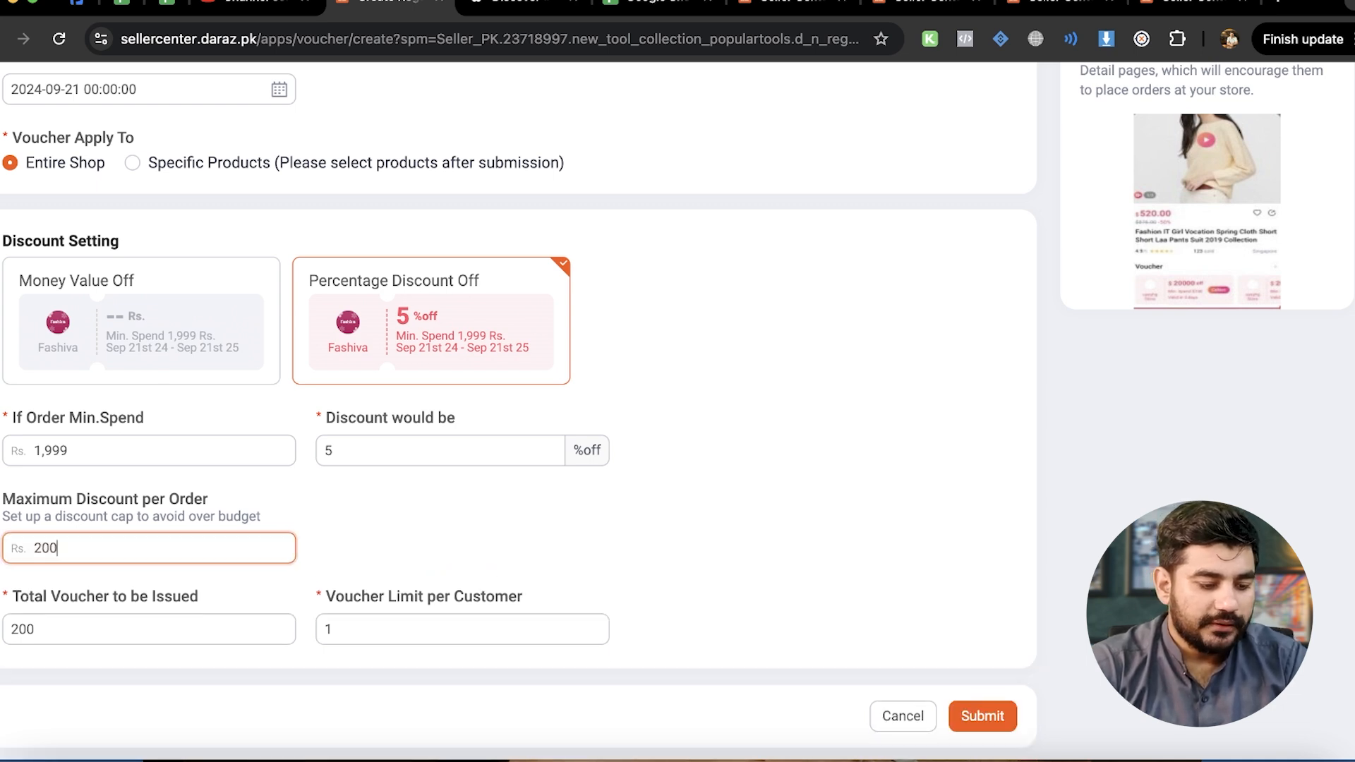
key("BackSpace")
key("BackSpace")
key("BackSpace")
type("150")
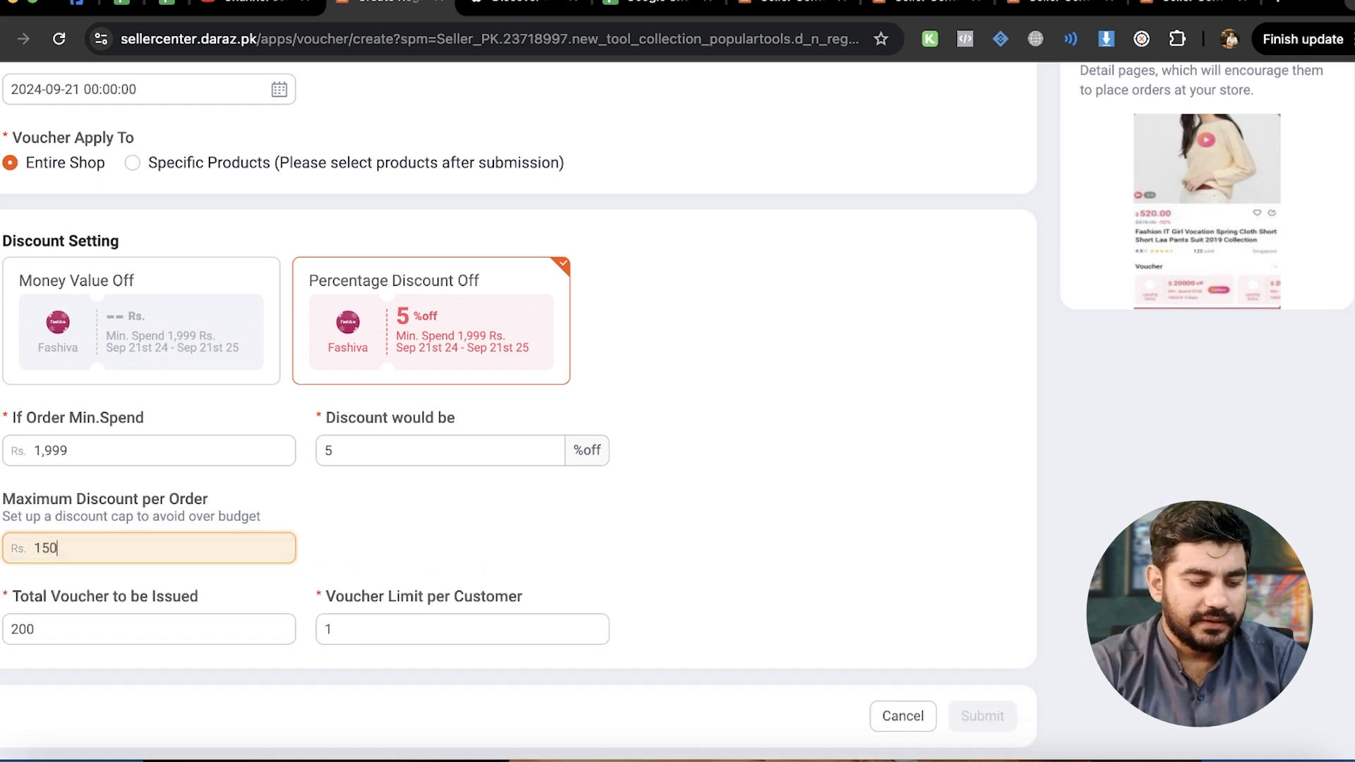
key("BackSpace")
key("BackSpace")
key("BackSpace")
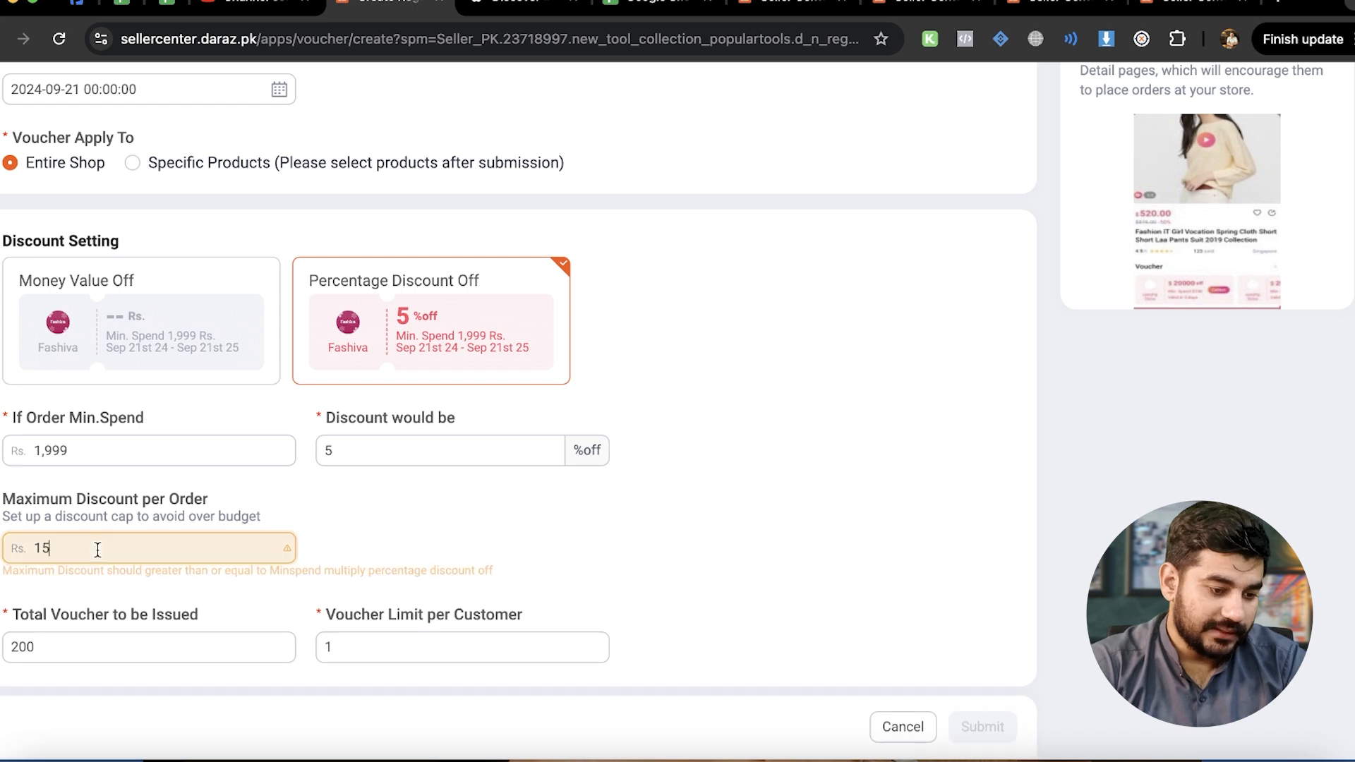
type("98")
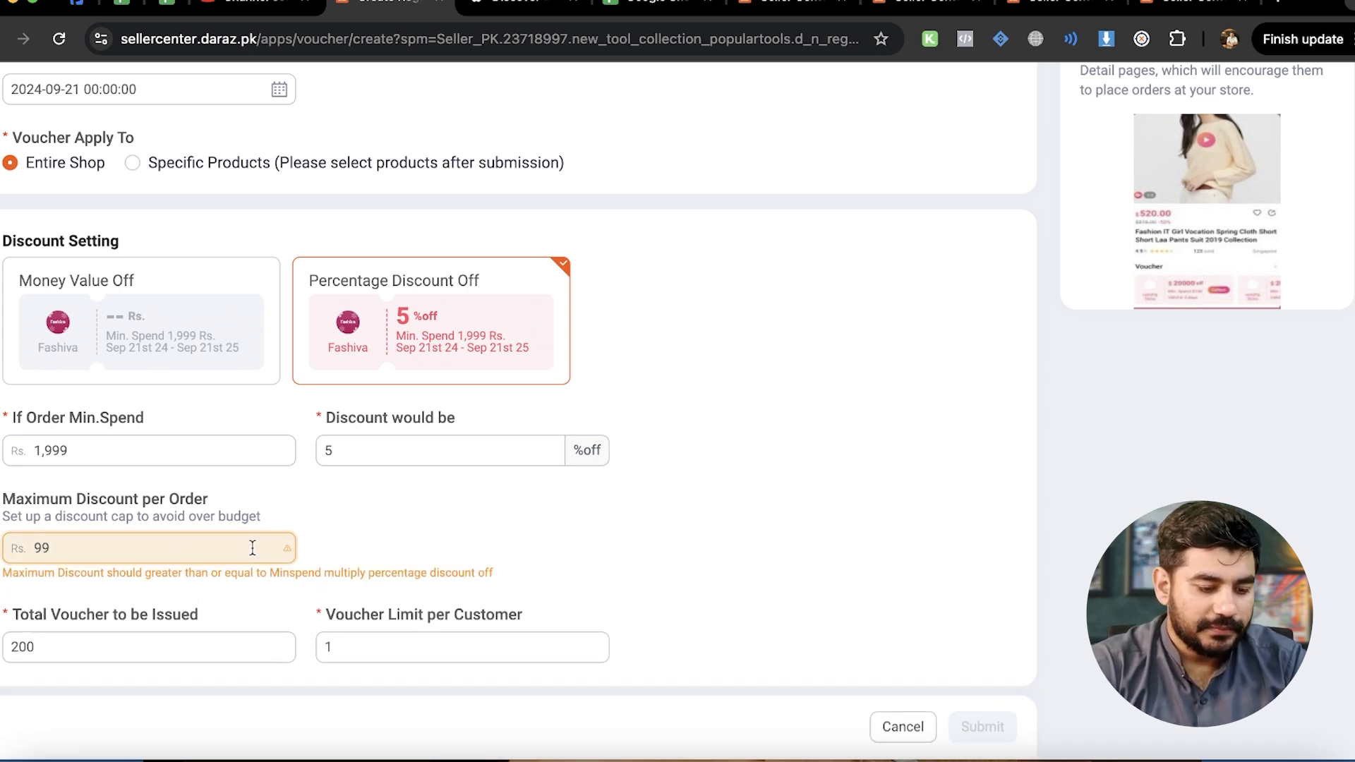
- Set the maximum discount per order to Rs. 100
key("BackSpace")
key("BackSpace")
type("100")
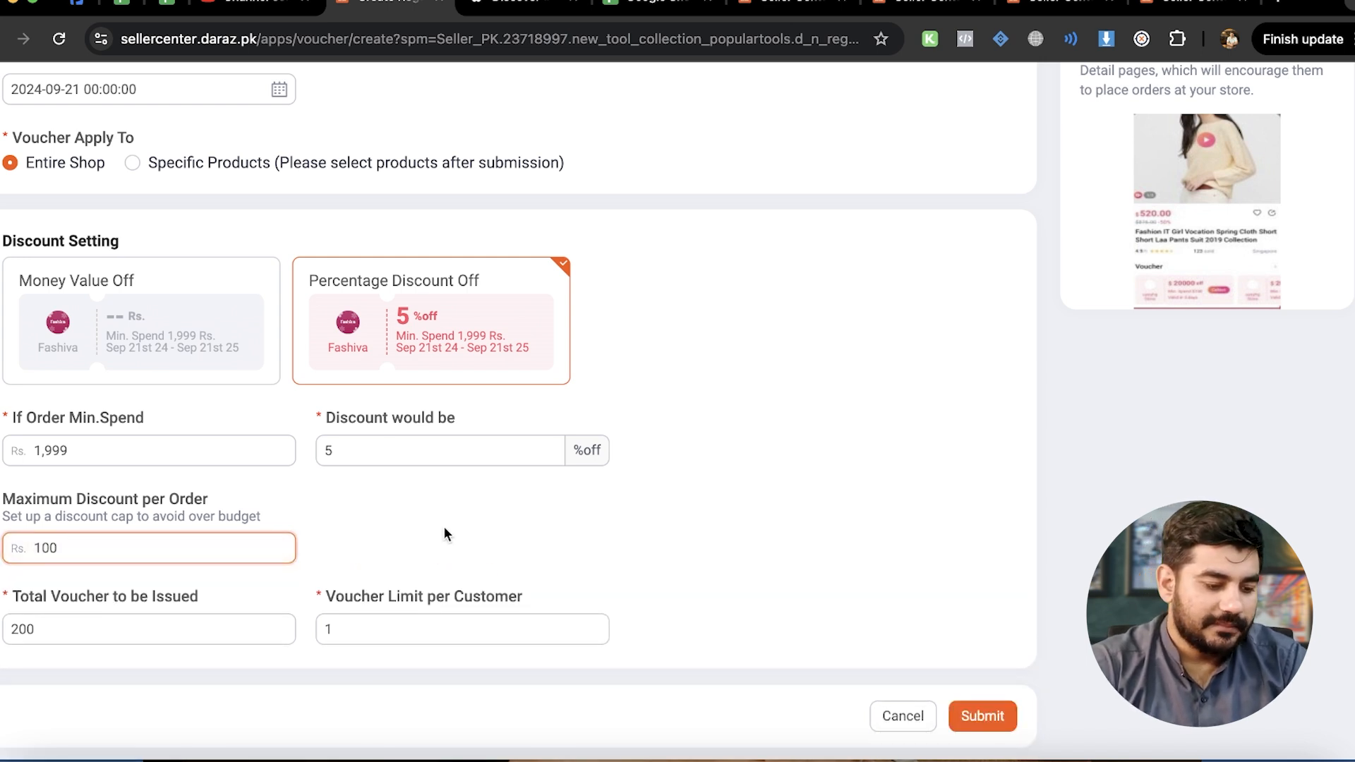
left_click(477, 526)
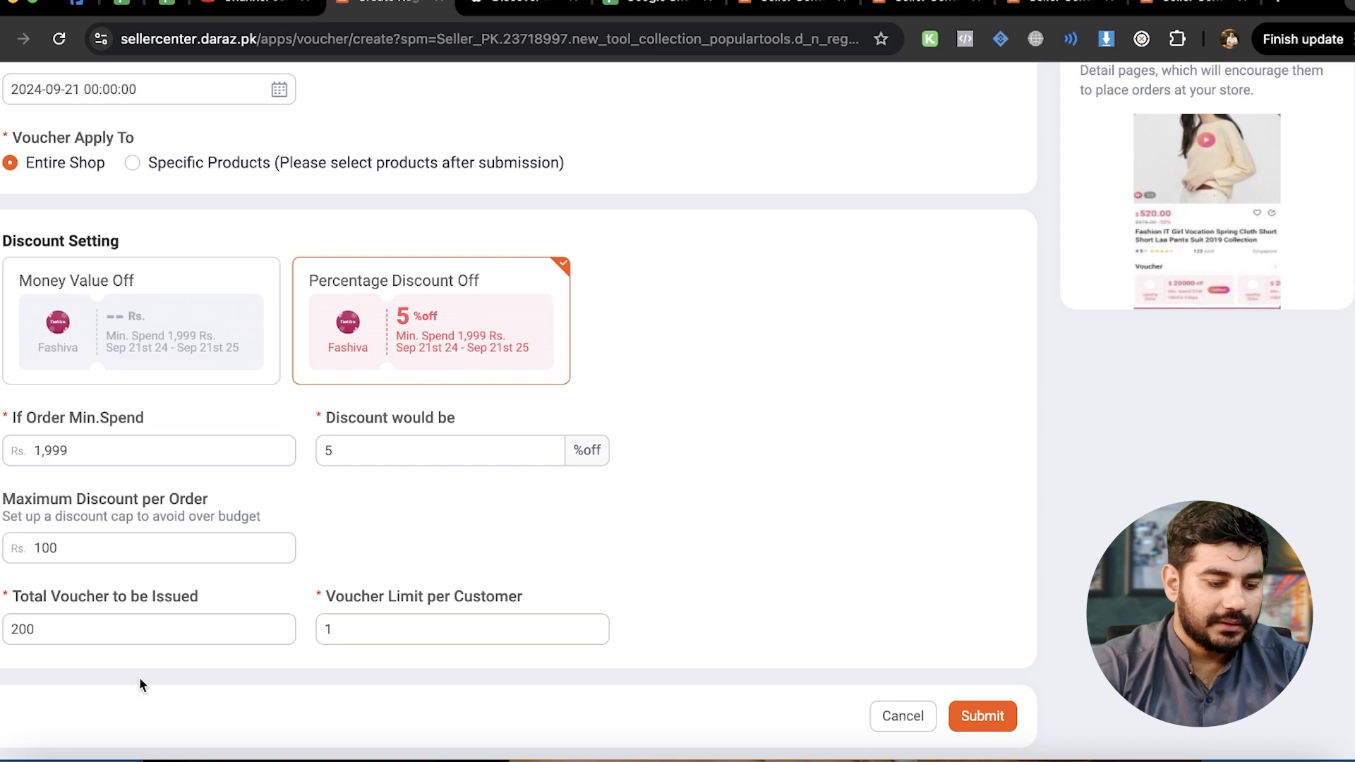
- Set the total number of vouchers to be issued to 500
left_click(94, 634)
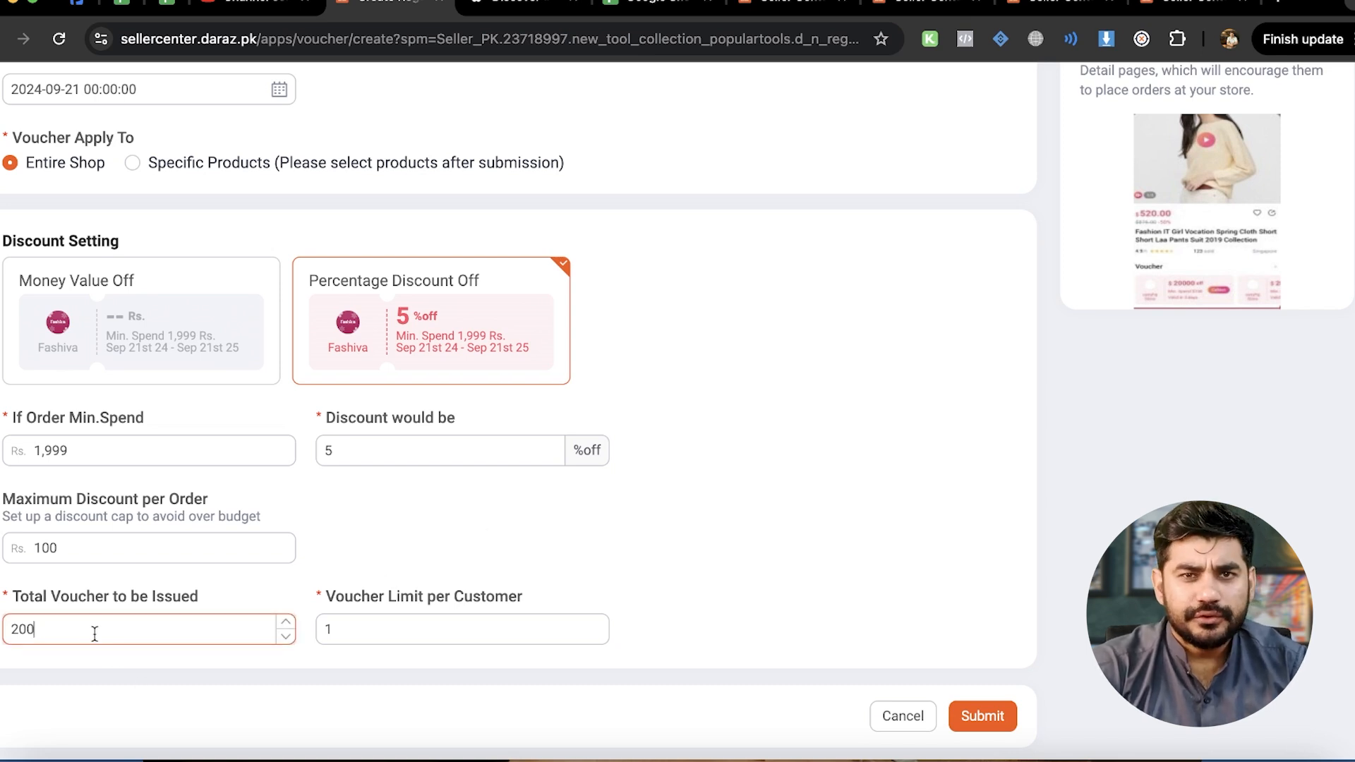
scroll(582, 559, "down", 1)
scroll(581, 557, "up", 1)
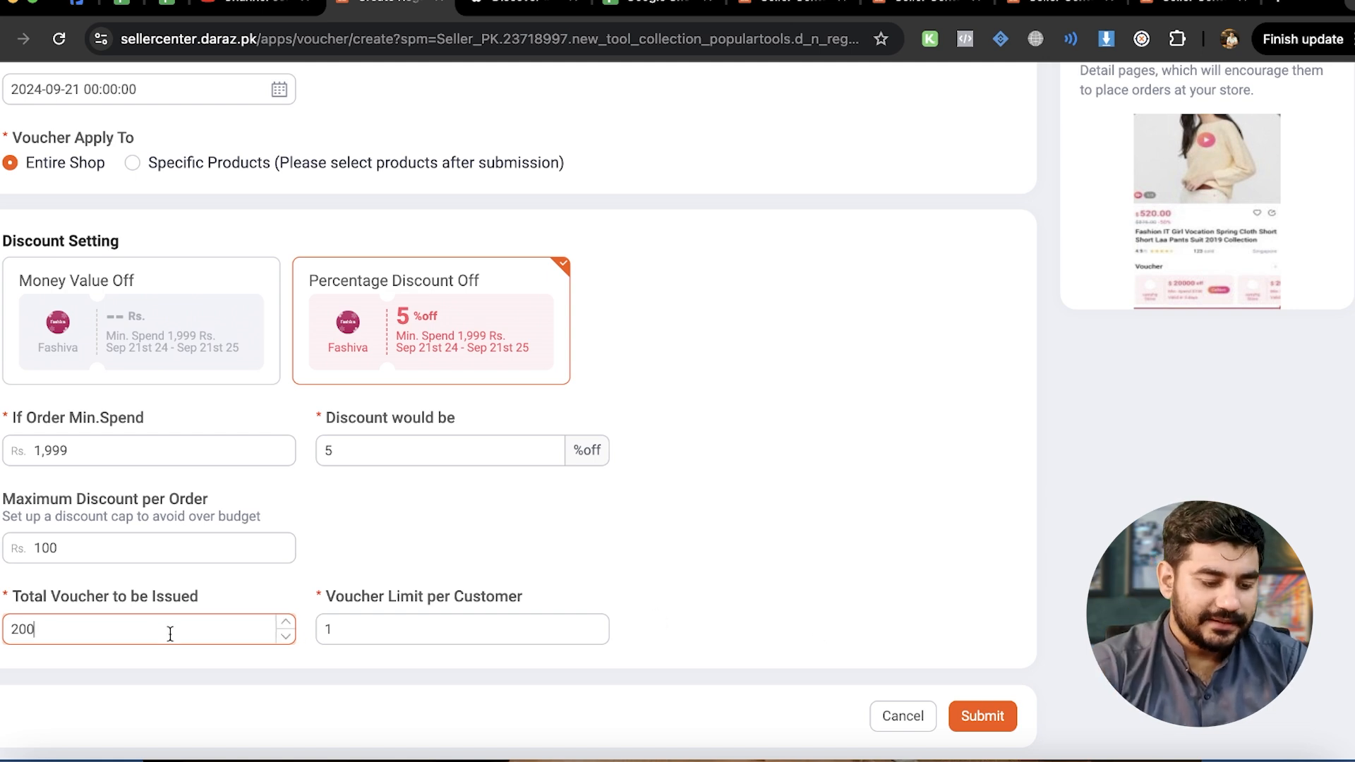
left_click(148, 628)
key("BackSpace")
key("BackSpace")
key("BackSpace")
type("5000")
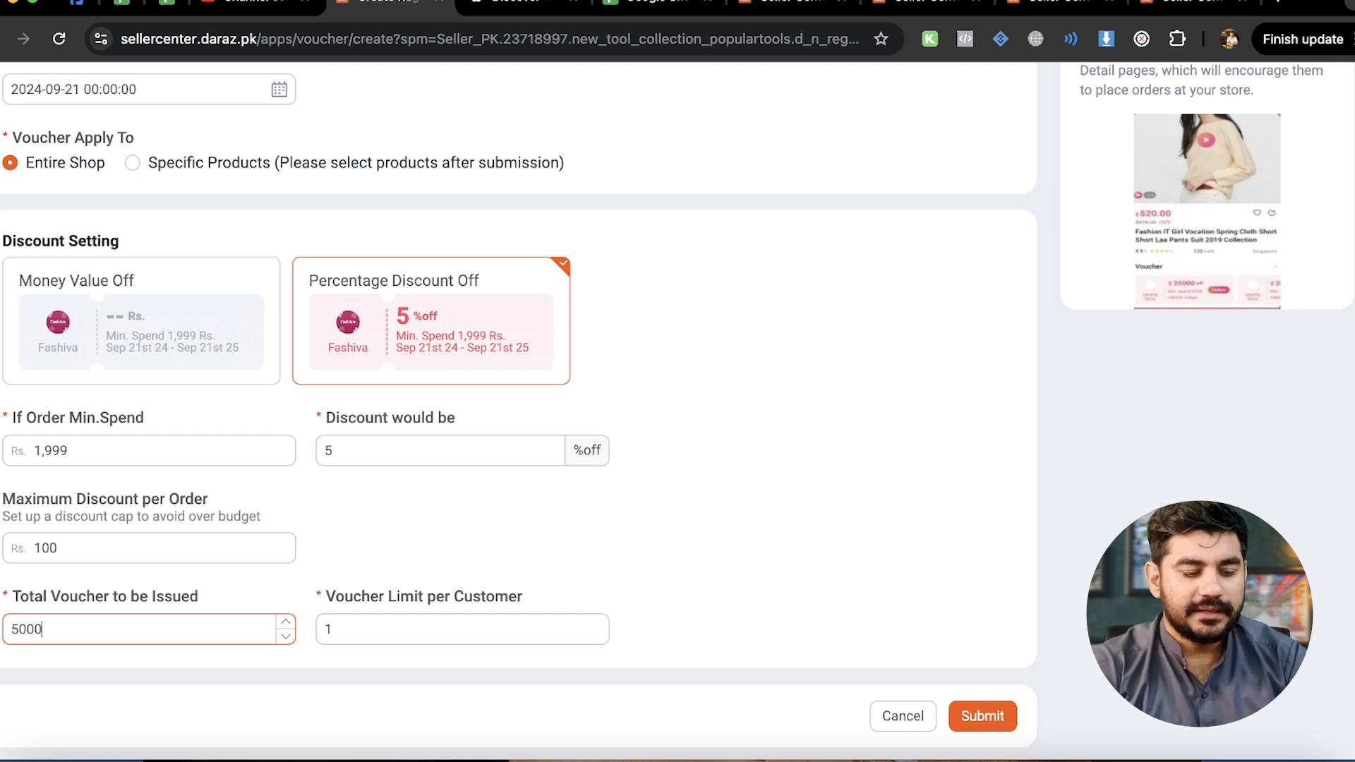
key("BackSpace")
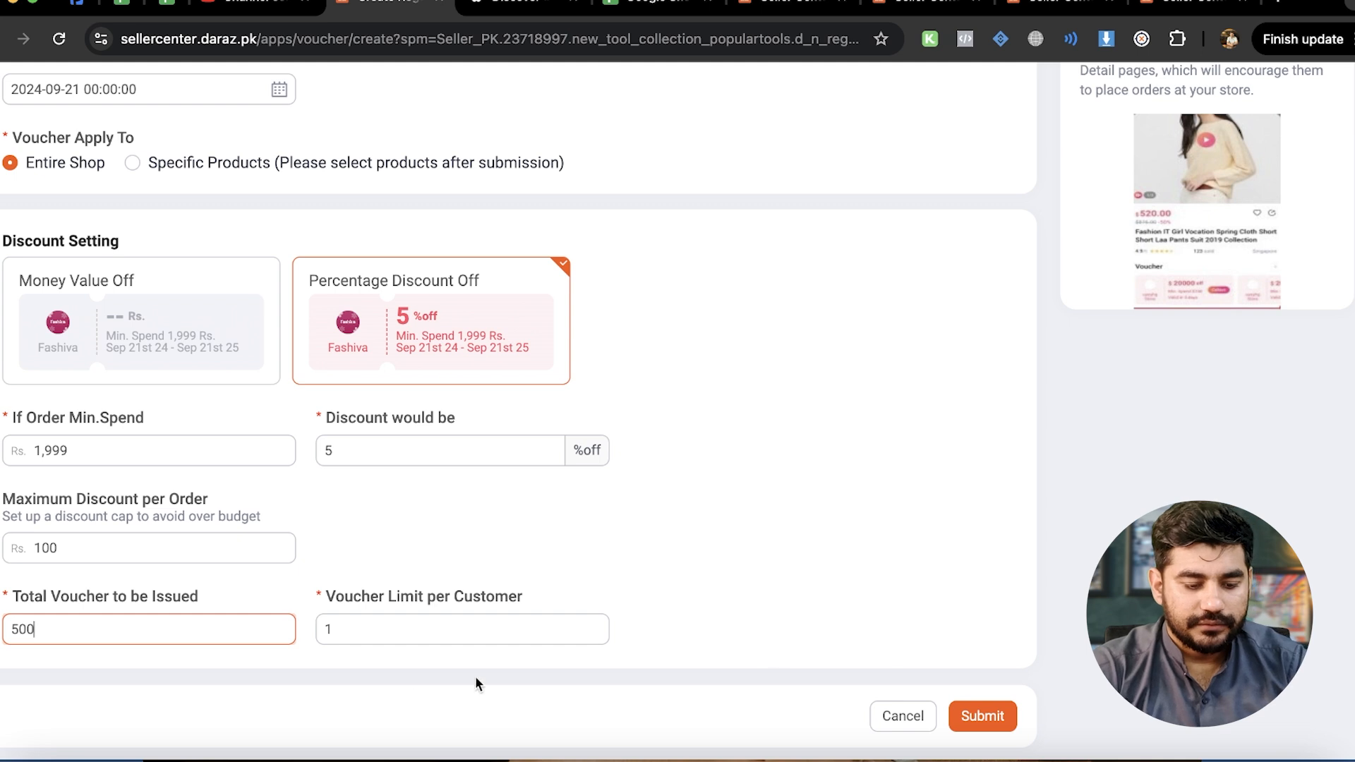
- Set the voucher limit per customer to 2 and read the note shown below that limit
left_click_drag(326, 596, 503, 597)
left_click(507, 597)
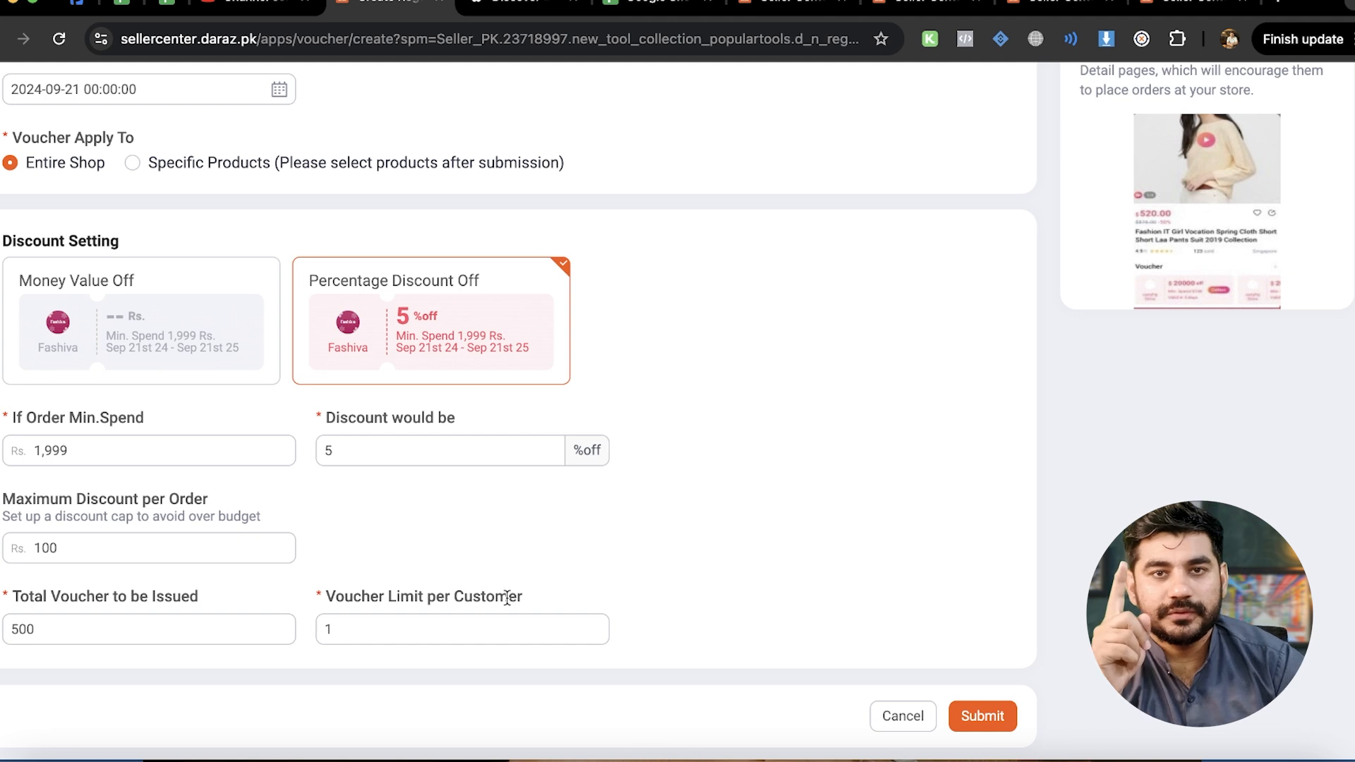
left_click(402, 631)
type("2")
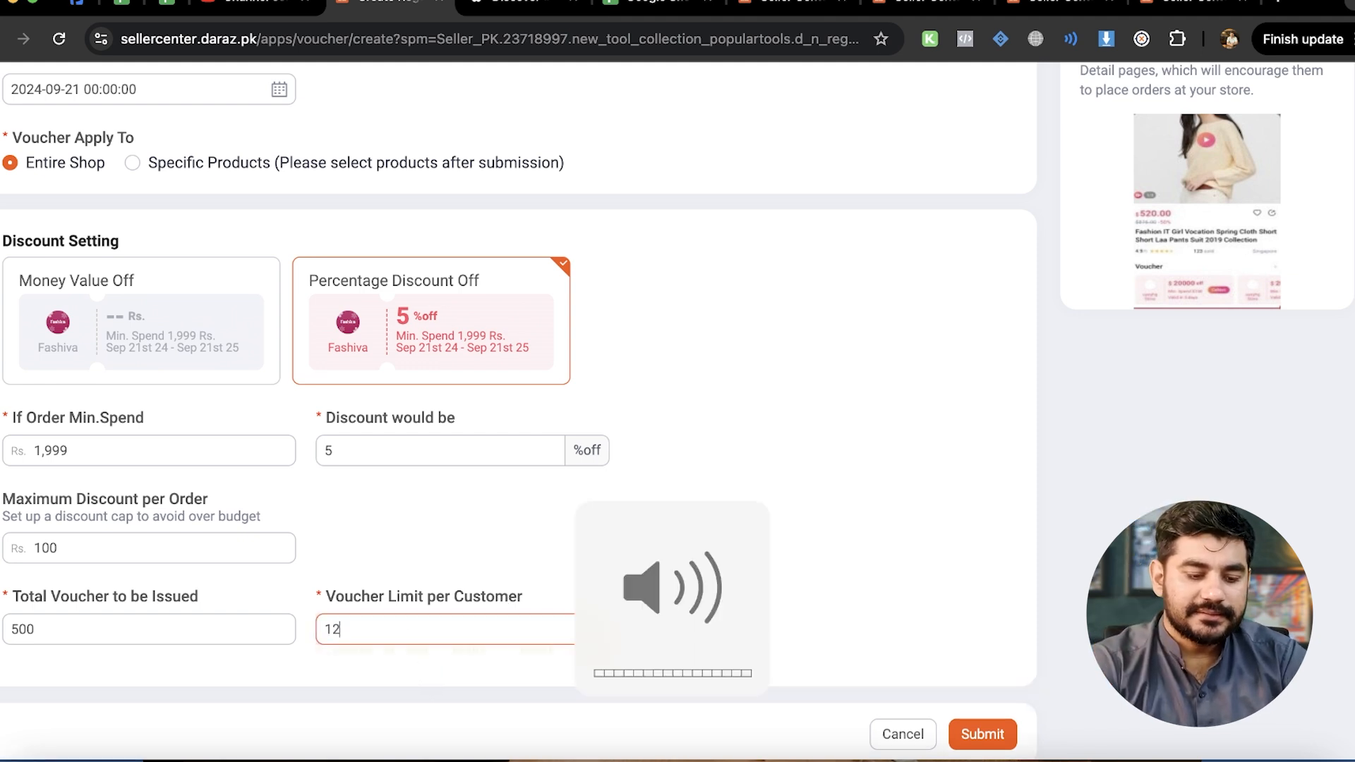
key("BackSpace")
key("BackSpace")
type("2")
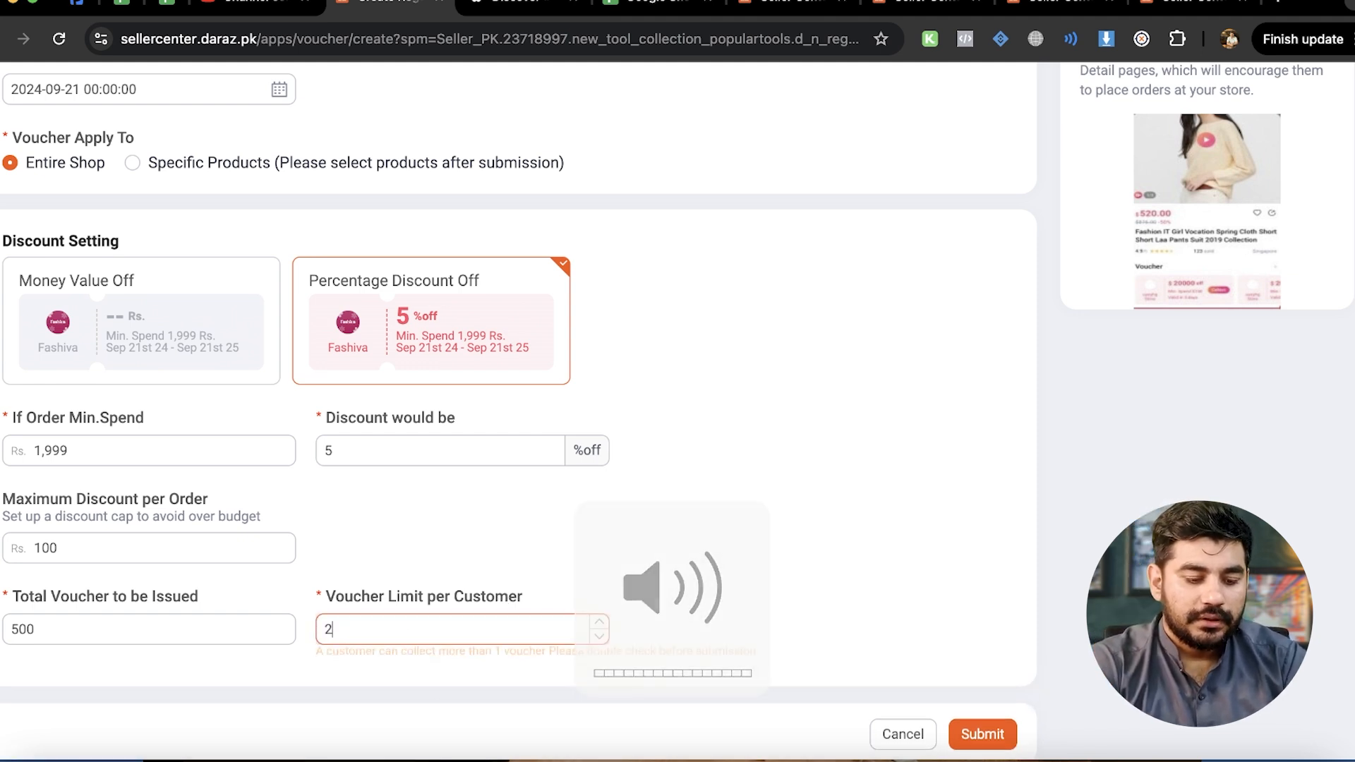
left_click(472, 586)
left_click(600, 623)
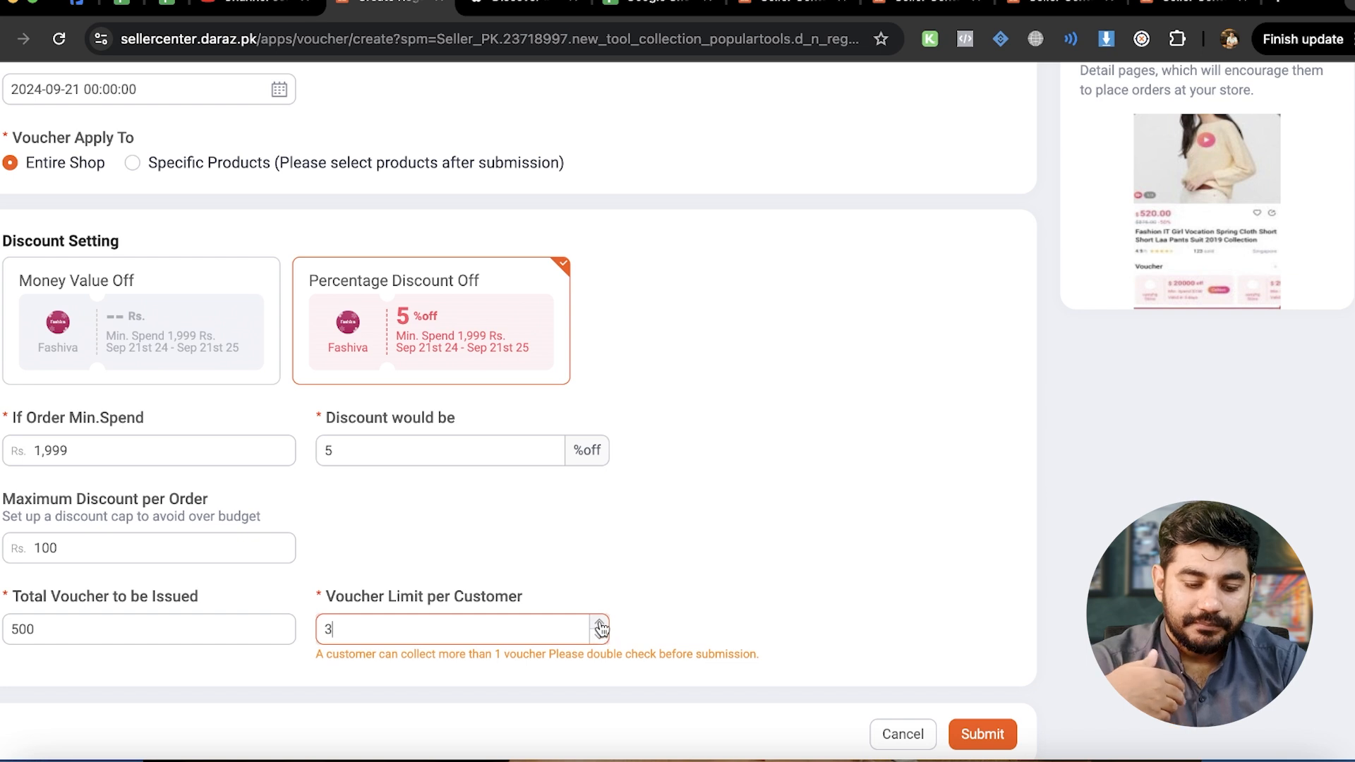
left_click(599, 636)
left_click(775, 613)
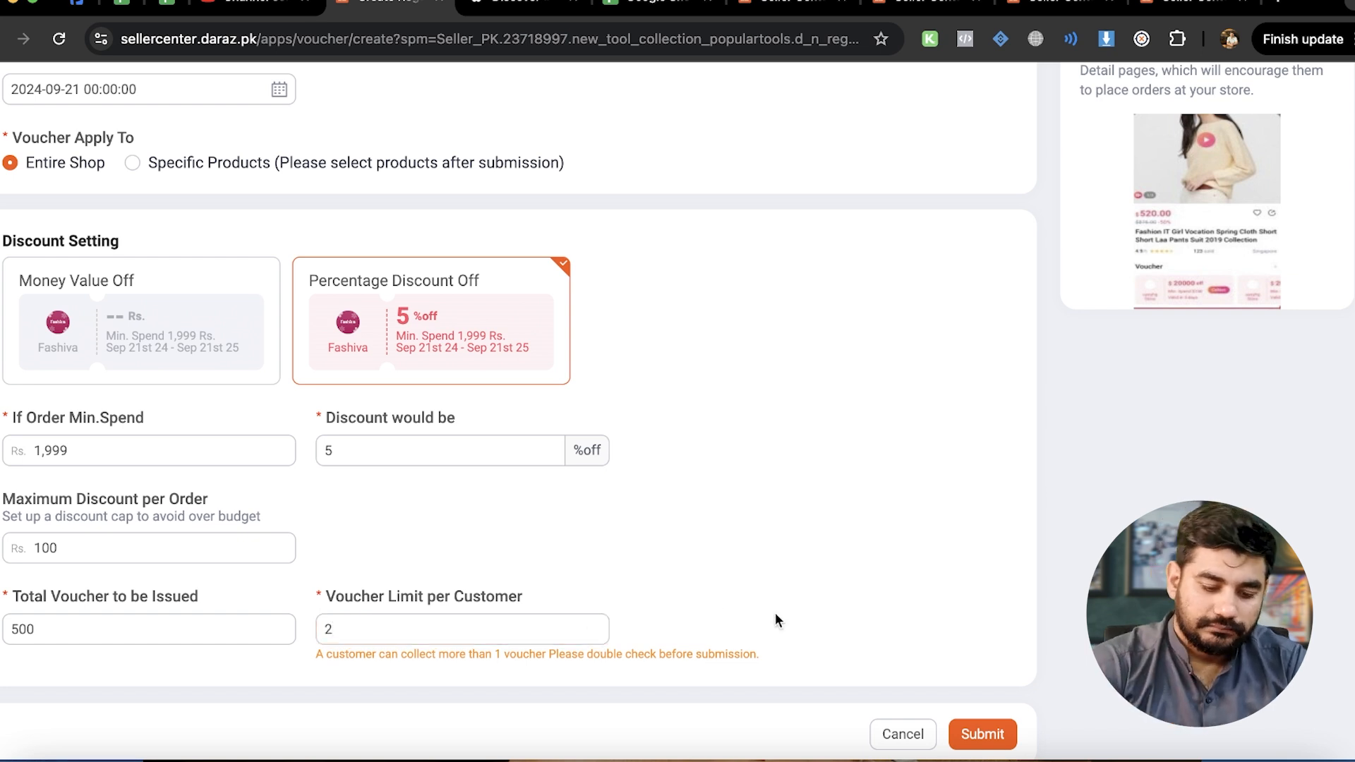
scroll(775, 613, "down", 1)
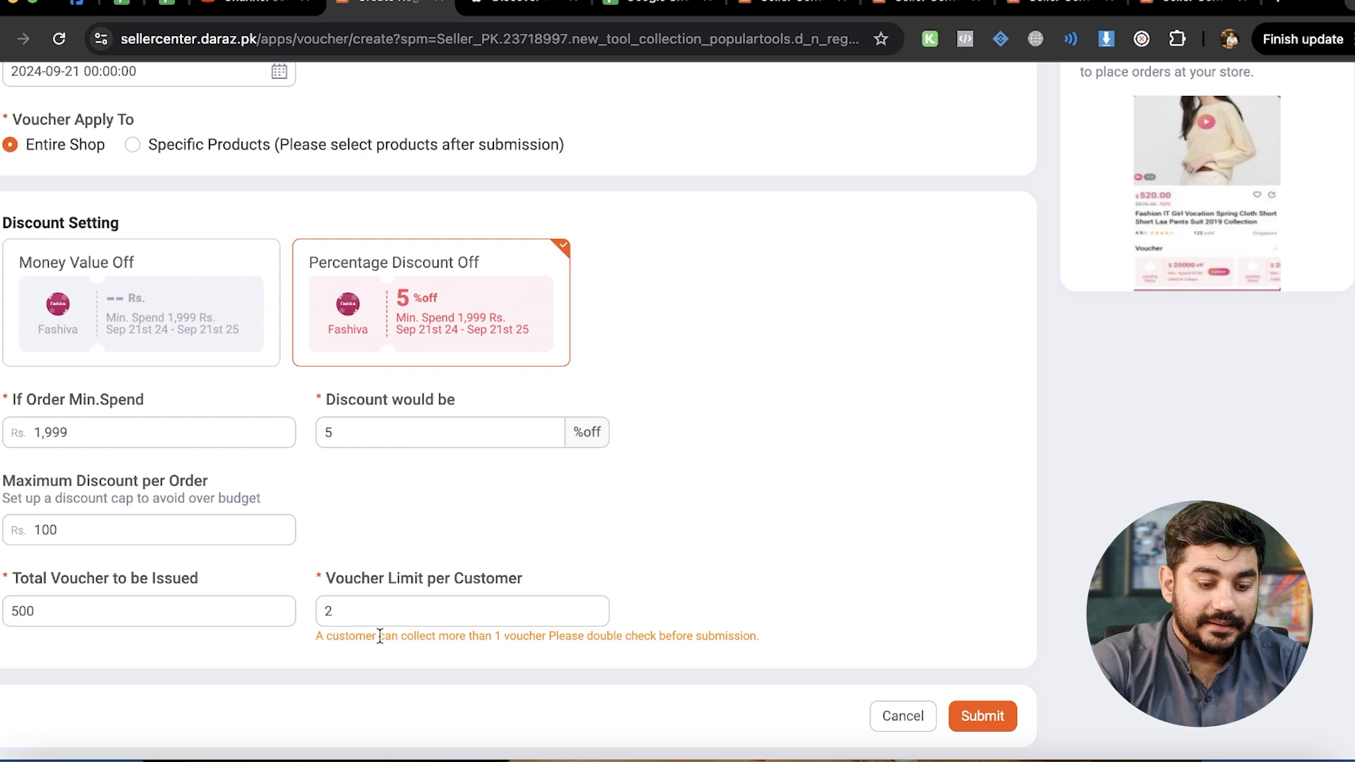
triple_click(483, 643)
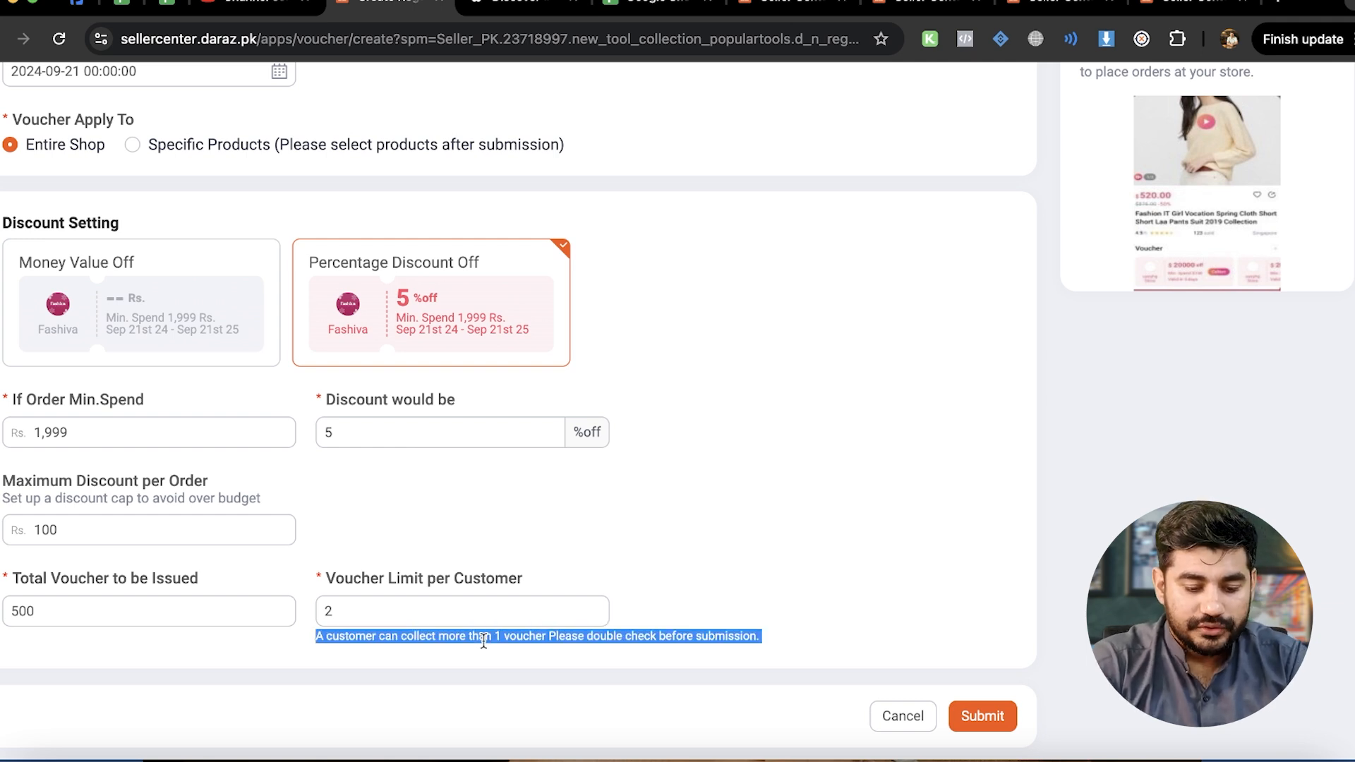
left_click(561, 644)
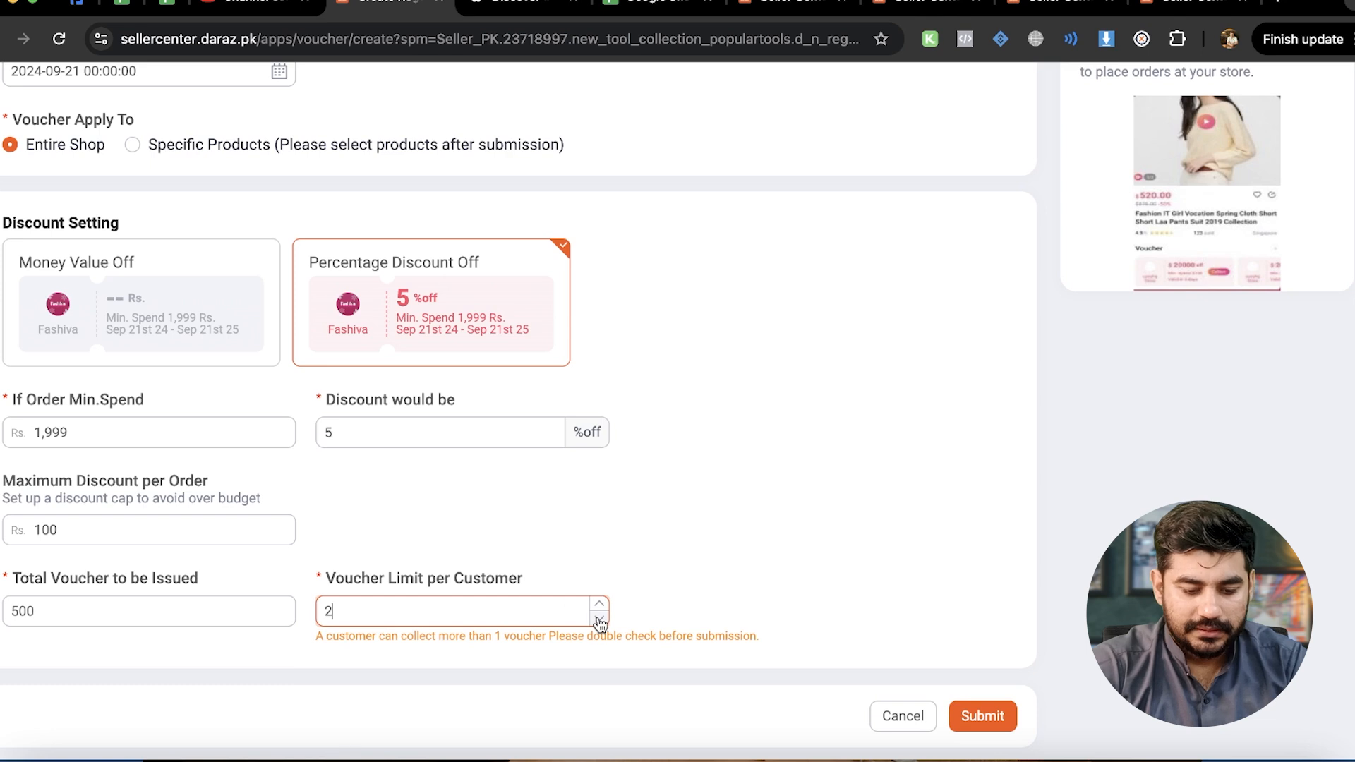
left_click(985, 717)
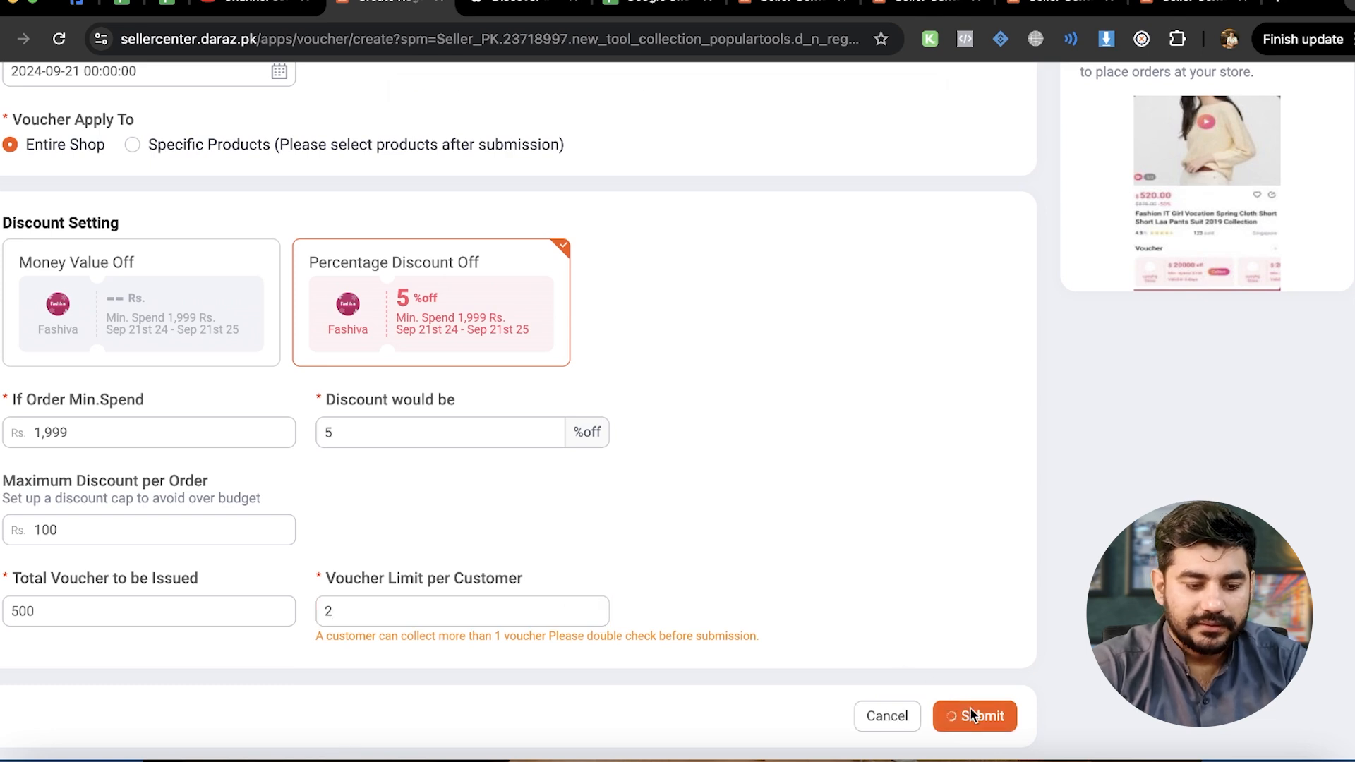
scroll(259, 183, "up", 5)
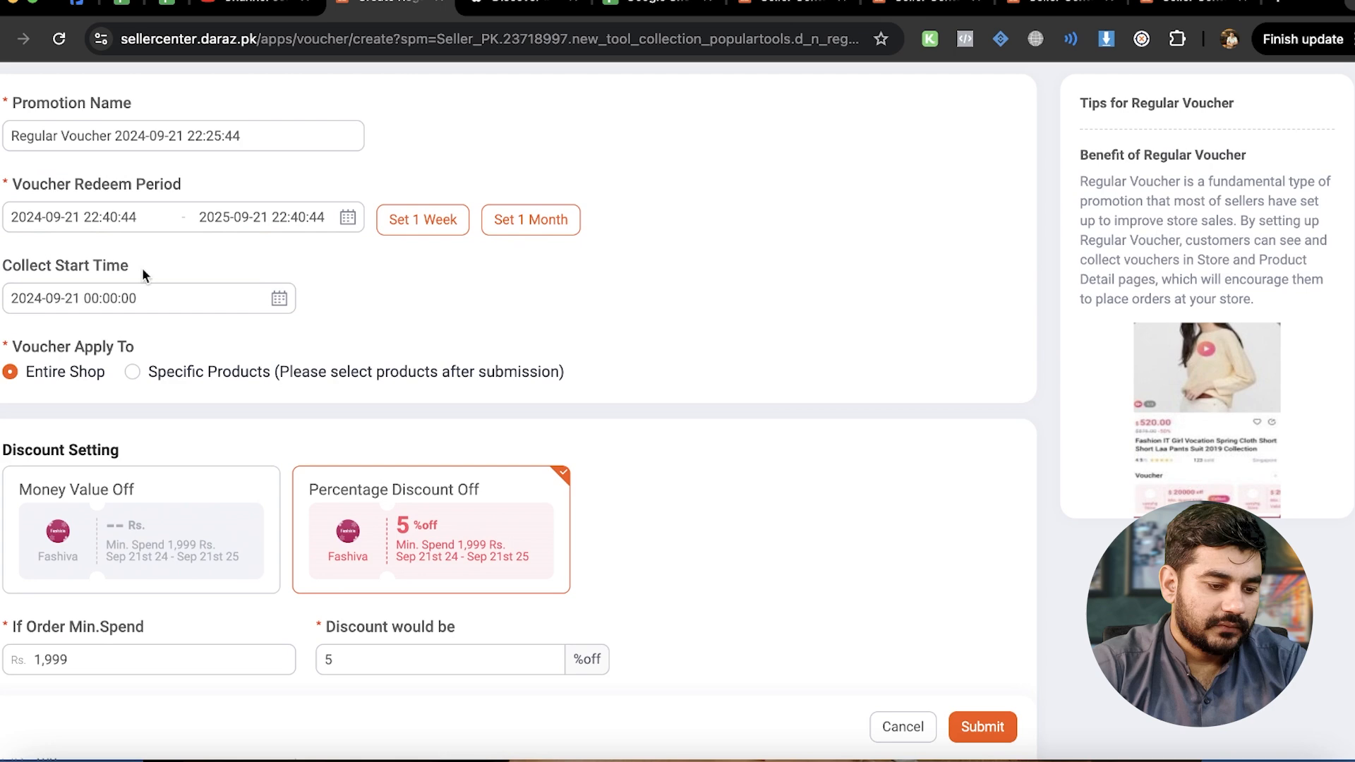
left_click(65, 300)
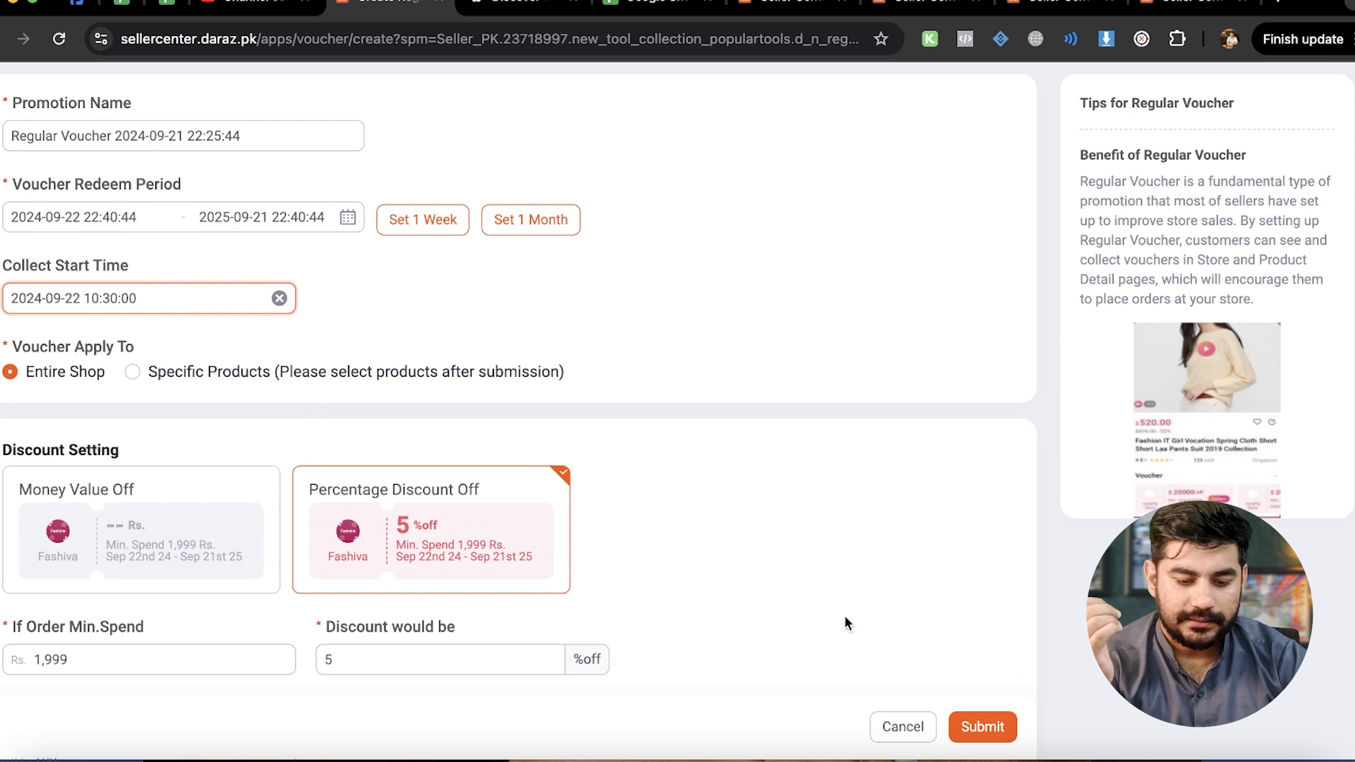
left_click(974, 727)
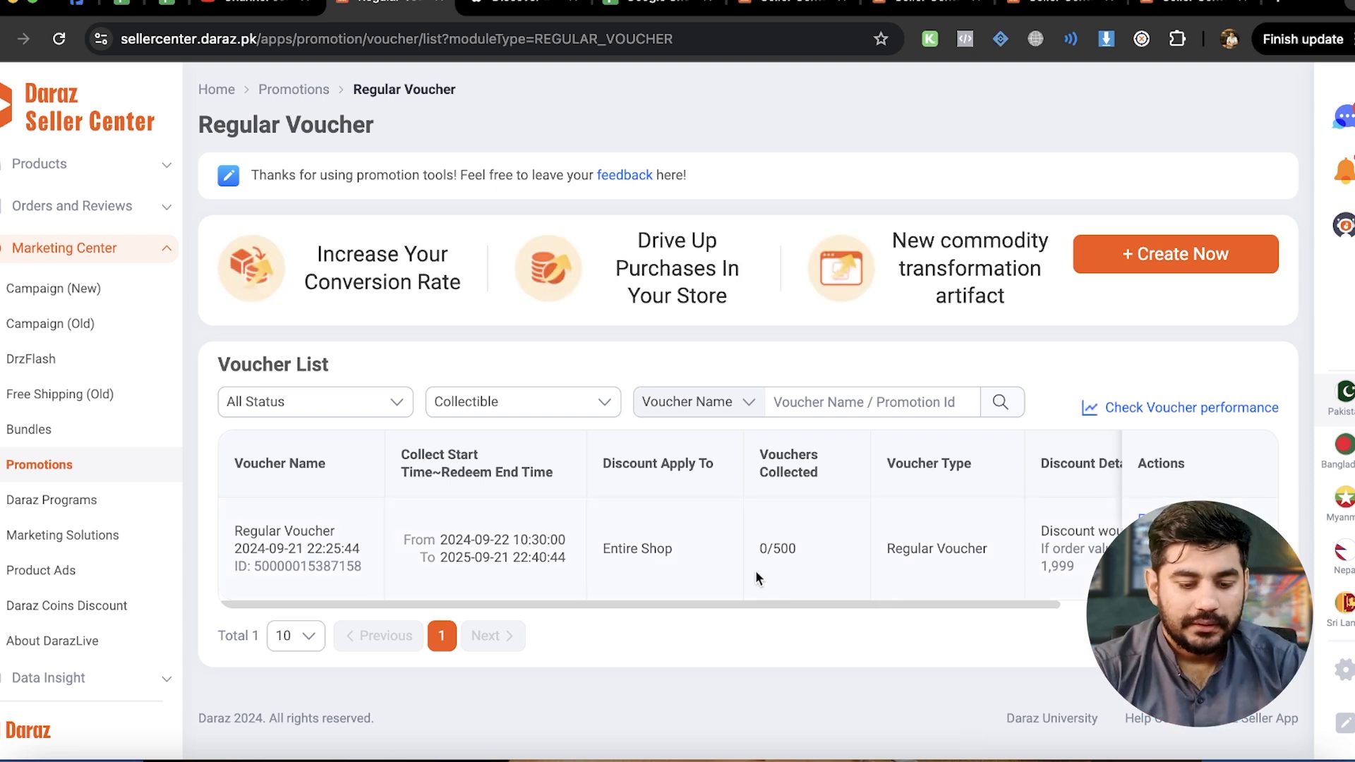
- Review the new voucher's redeem period, discount details and status in the Regular Voucher list
scroll(756, 571, "right", 5)
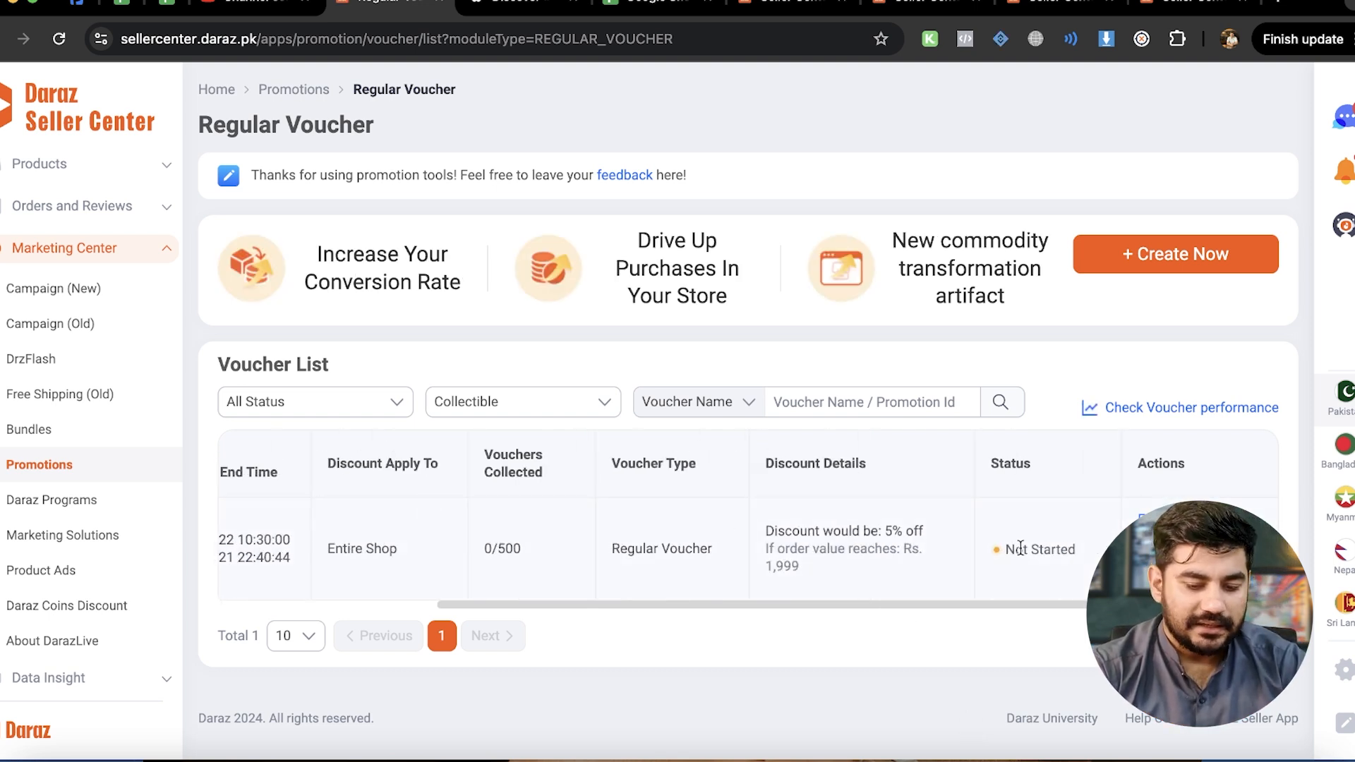
scroll(705, 551, "left", 5)
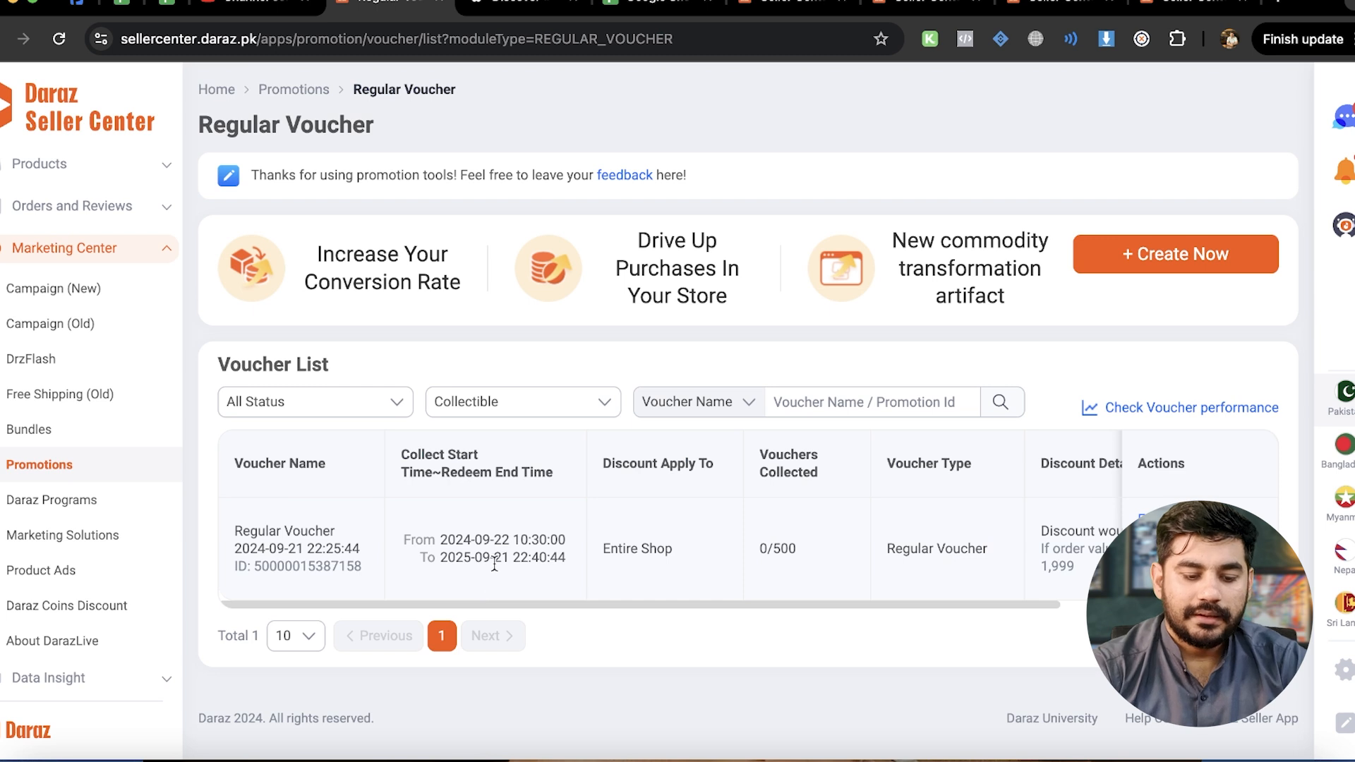
scroll(813, 557, "right", 5)
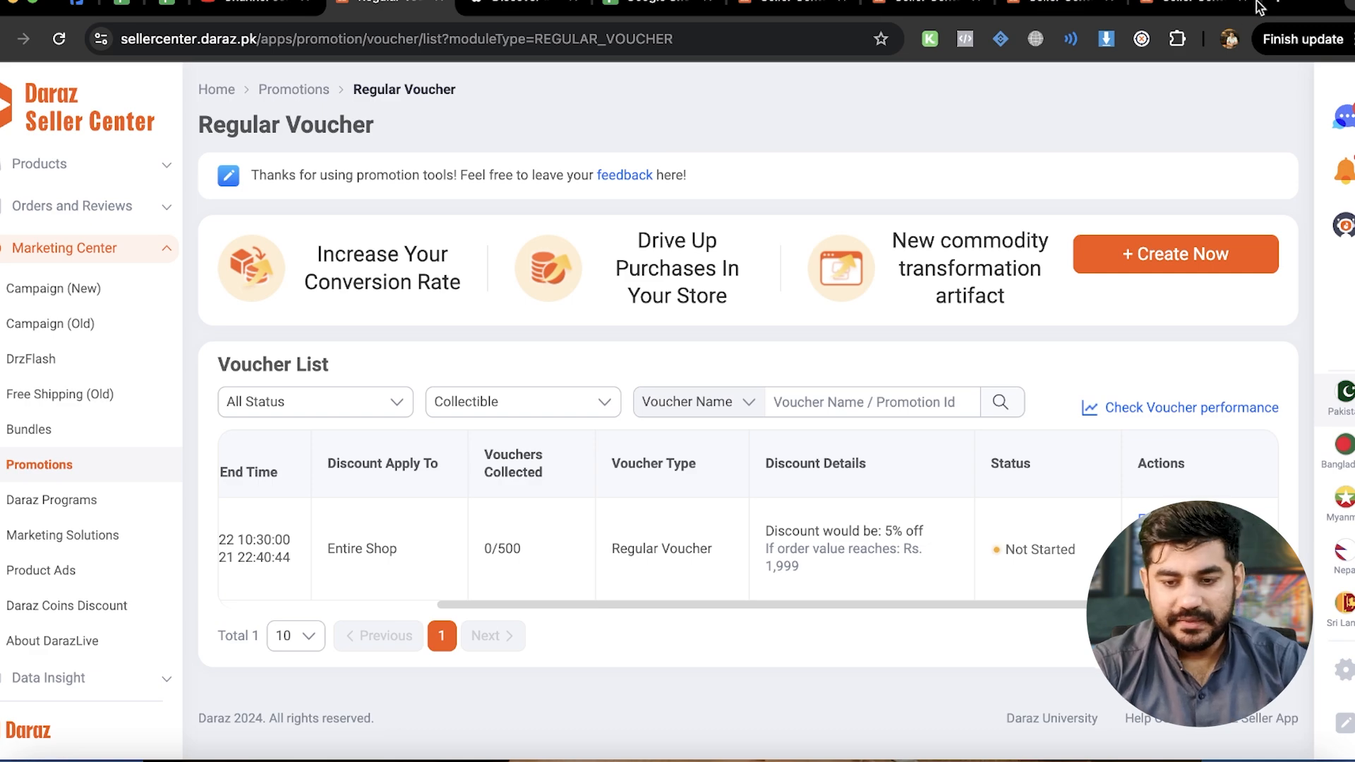
- Open daraz.pk in a new browser tab and inspect the promotions offered on the TWS Airpods product page
left_click(1278, 6)
type("daraz.pk")
key("Return")
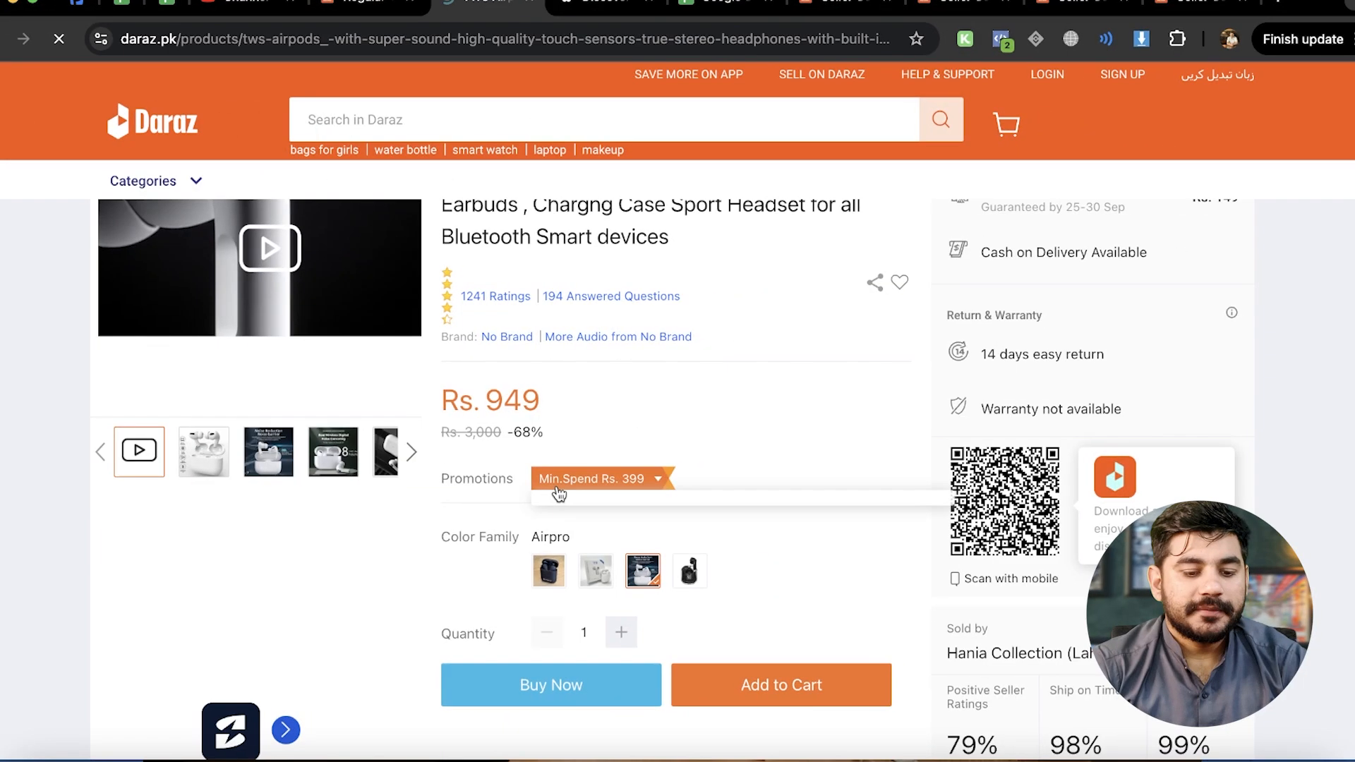
mouse_move(559, 494)
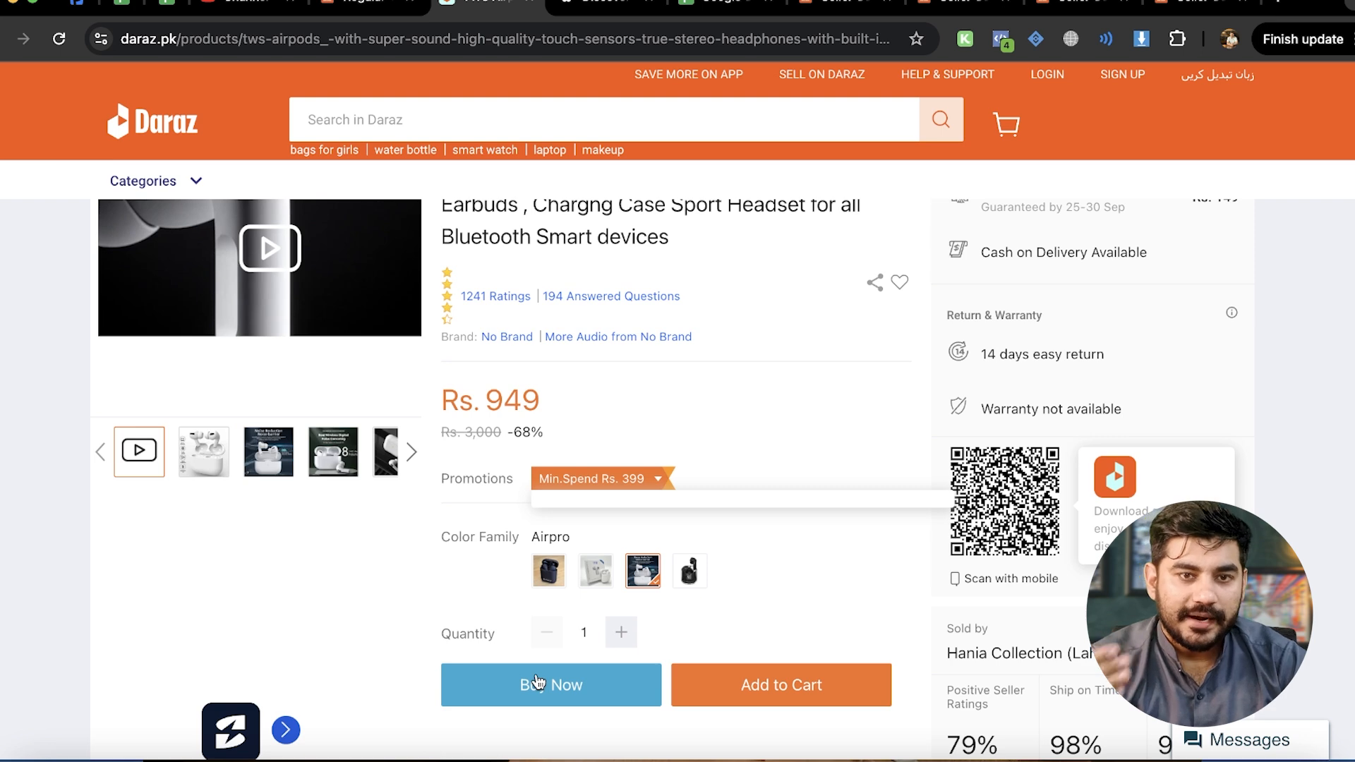
scroll(537, 681, "up", 2)
- Return to Daraz Seller Center, go to the Promotions overview and start creating a voucher under Other Vouchers
left_click(365, 4)
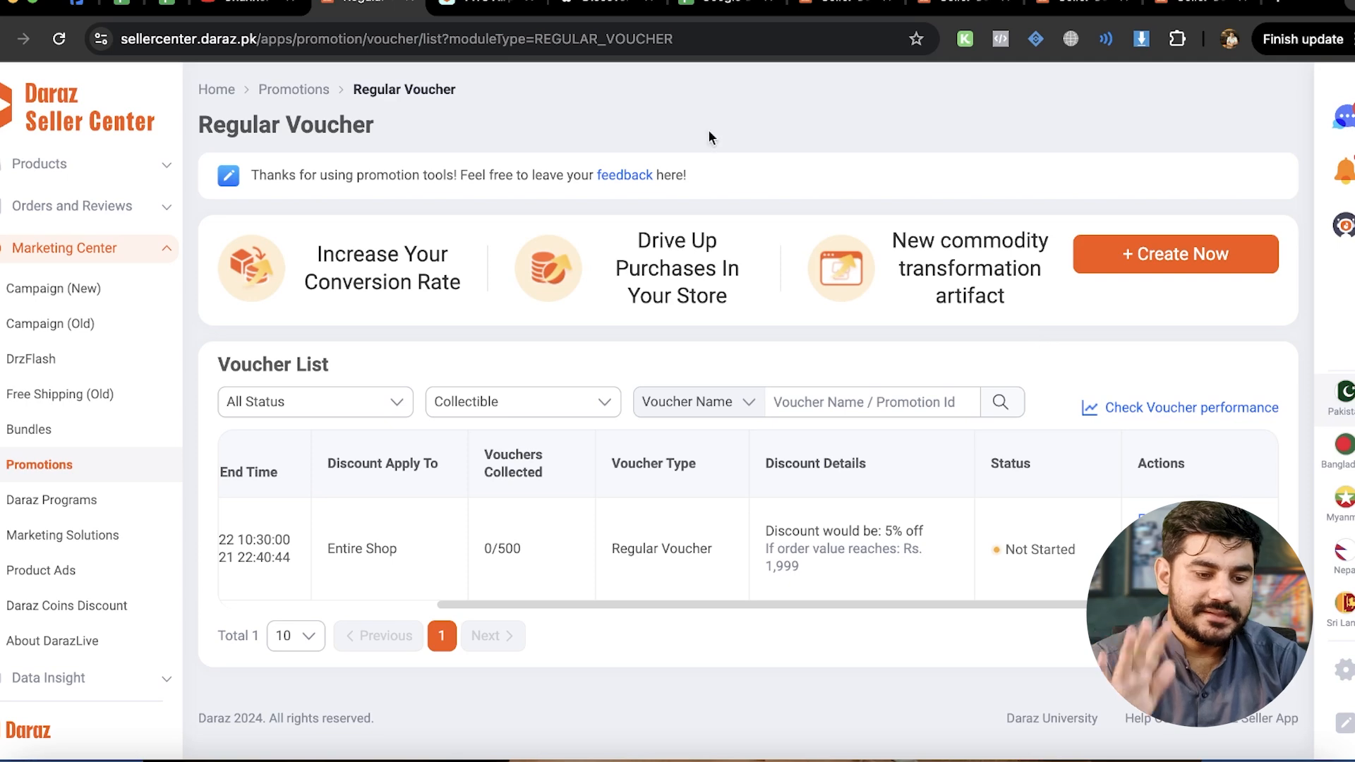
left_click(275, 90)
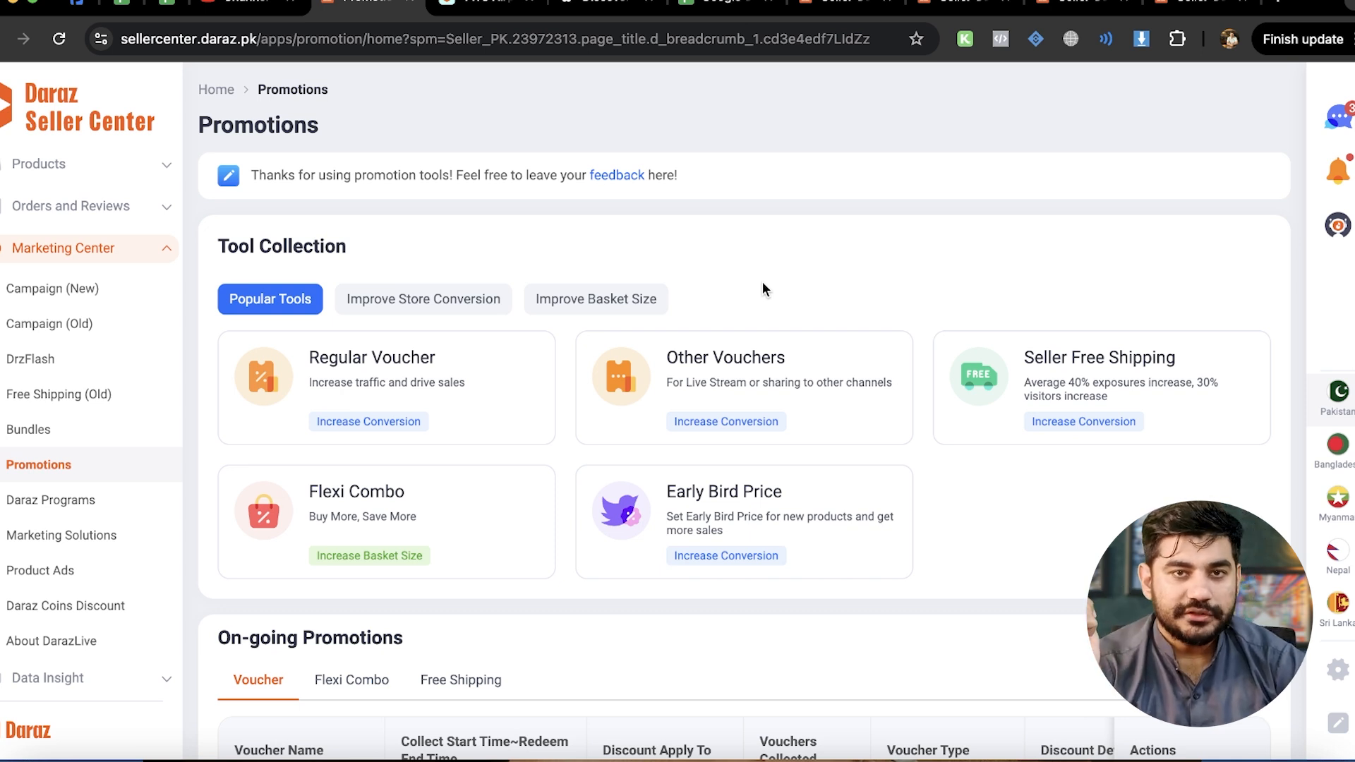
mouse_move(738, 384)
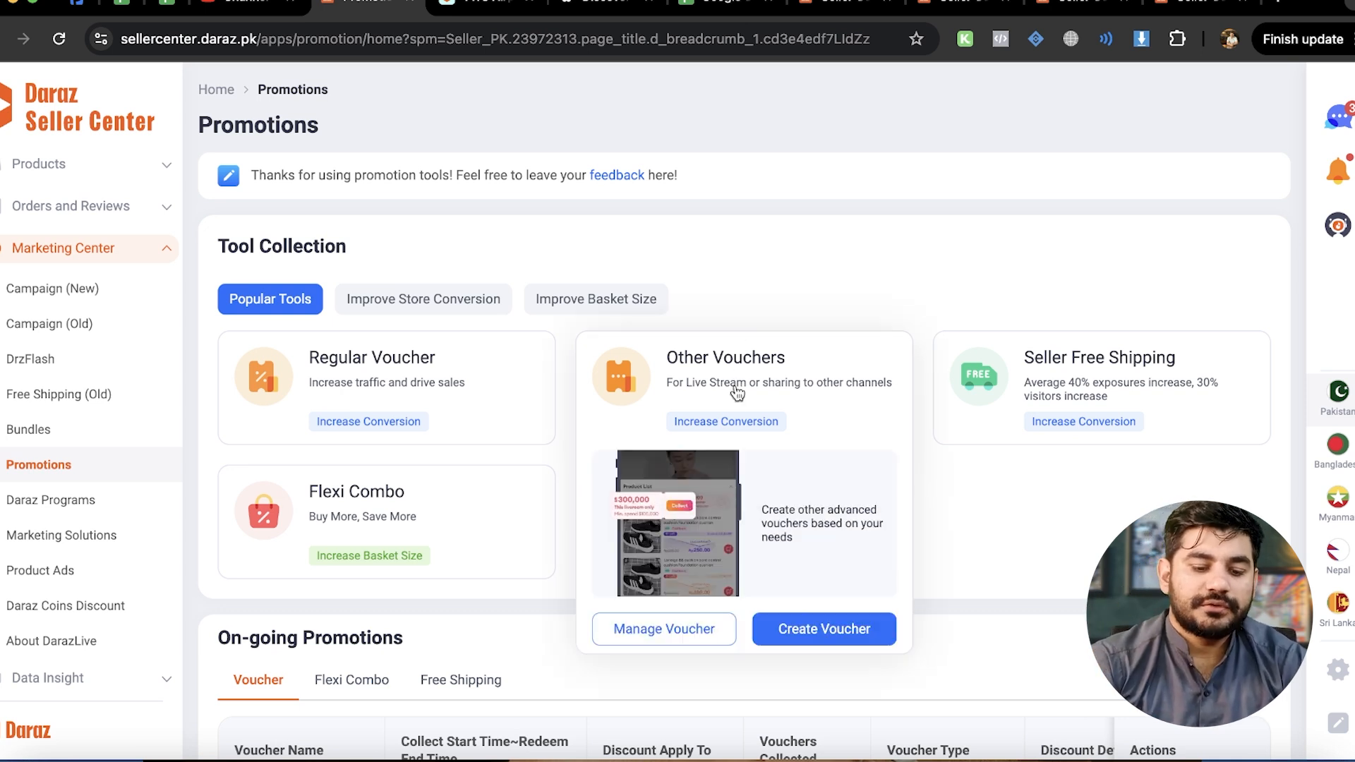
left_click(792, 629)
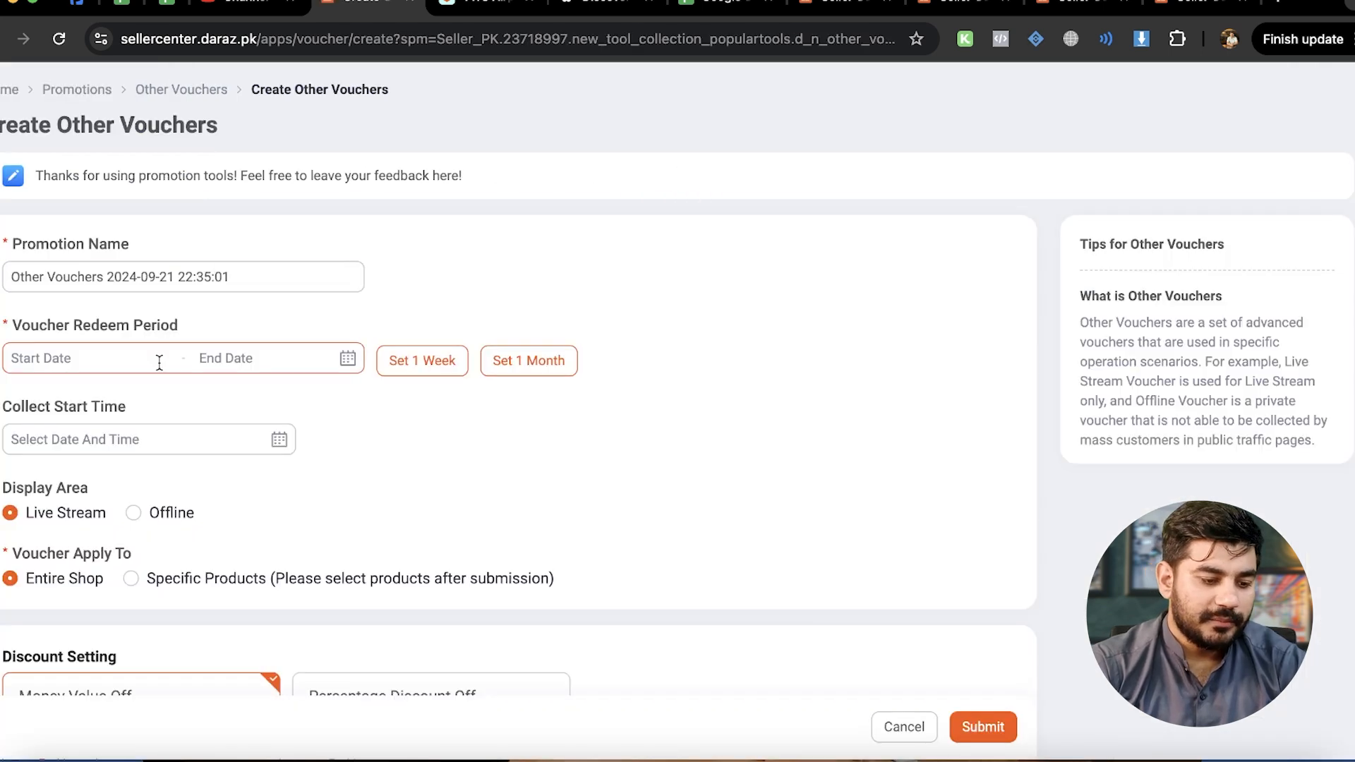
- Apply the one-month redeem period and move its start date to 2024-09-22, with 2024-10-20 as the end date
left_click(503, 371)
scroll(414, 421, "down", 2)
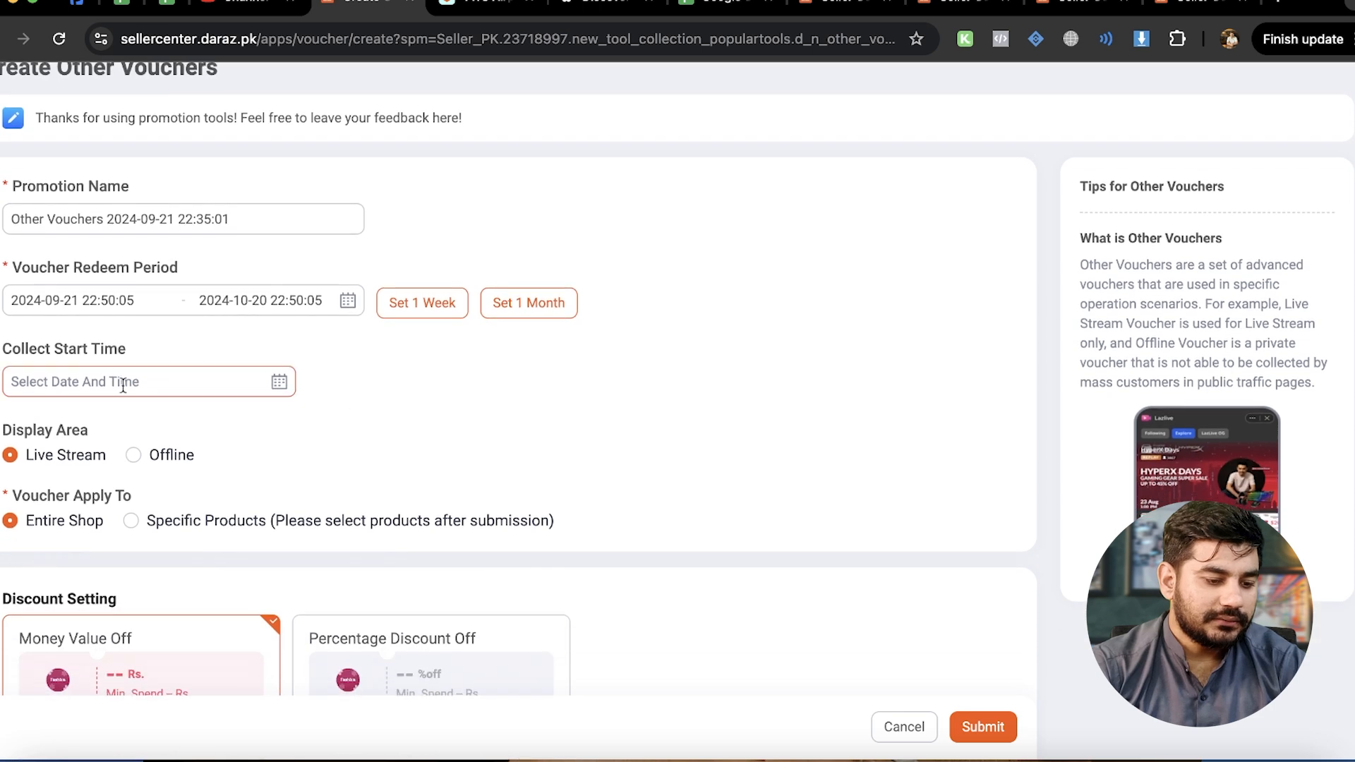
left_click(70, 296)
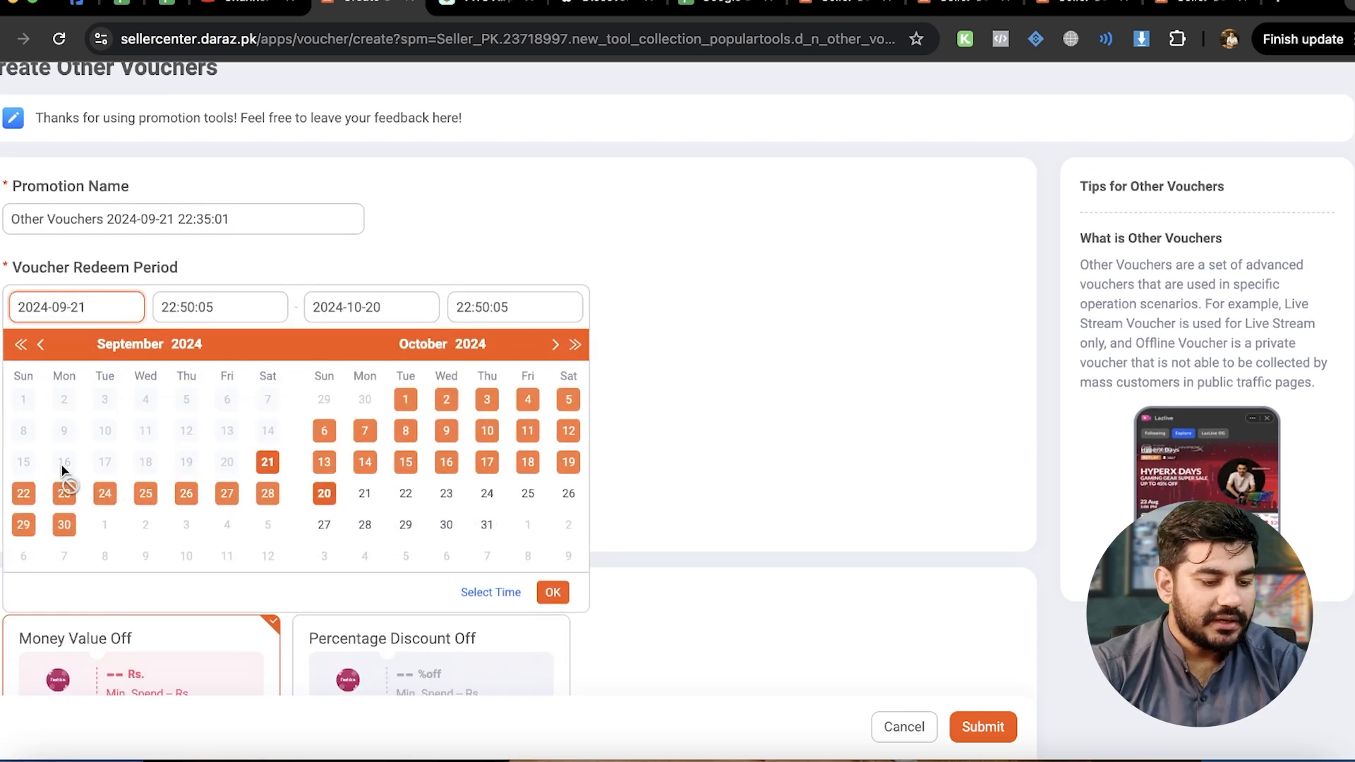
left_click(13, 491)
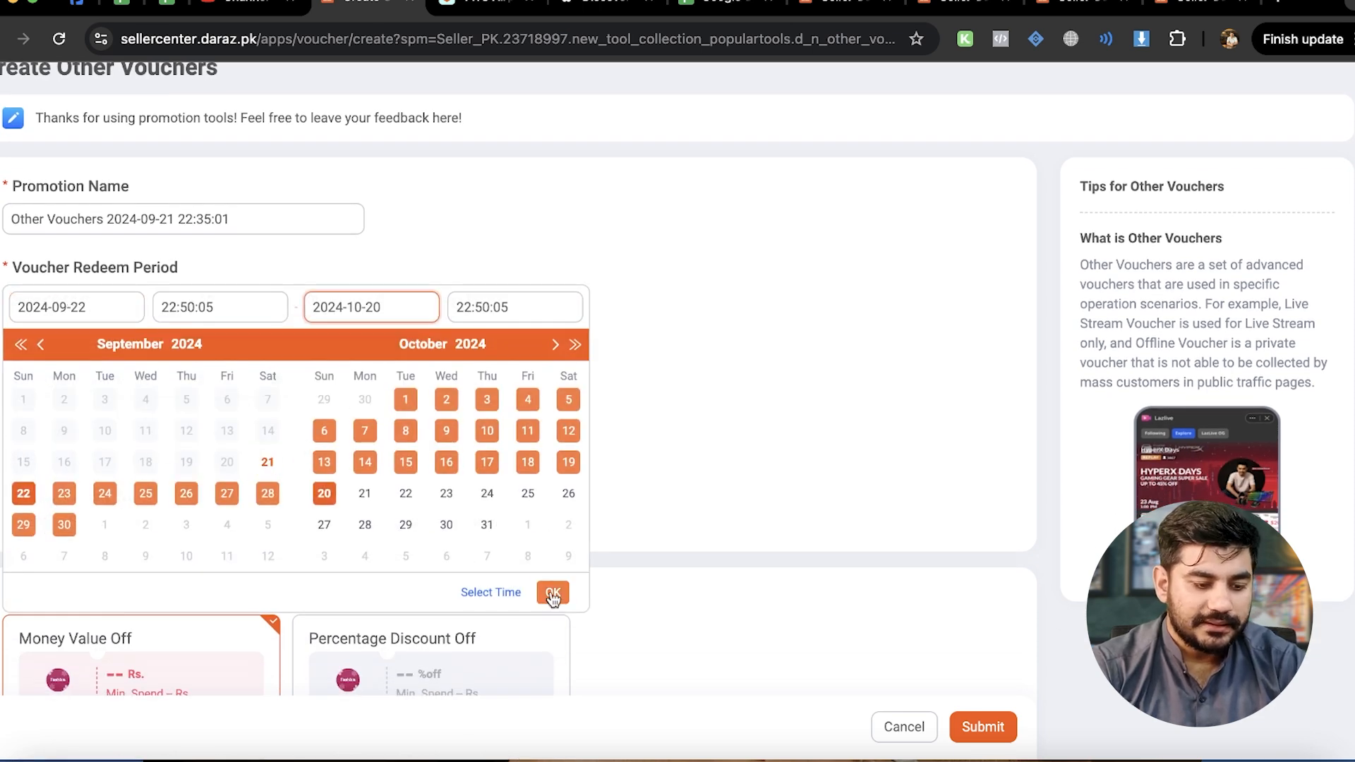
left_click(553, 592)
left_click(94, 379)
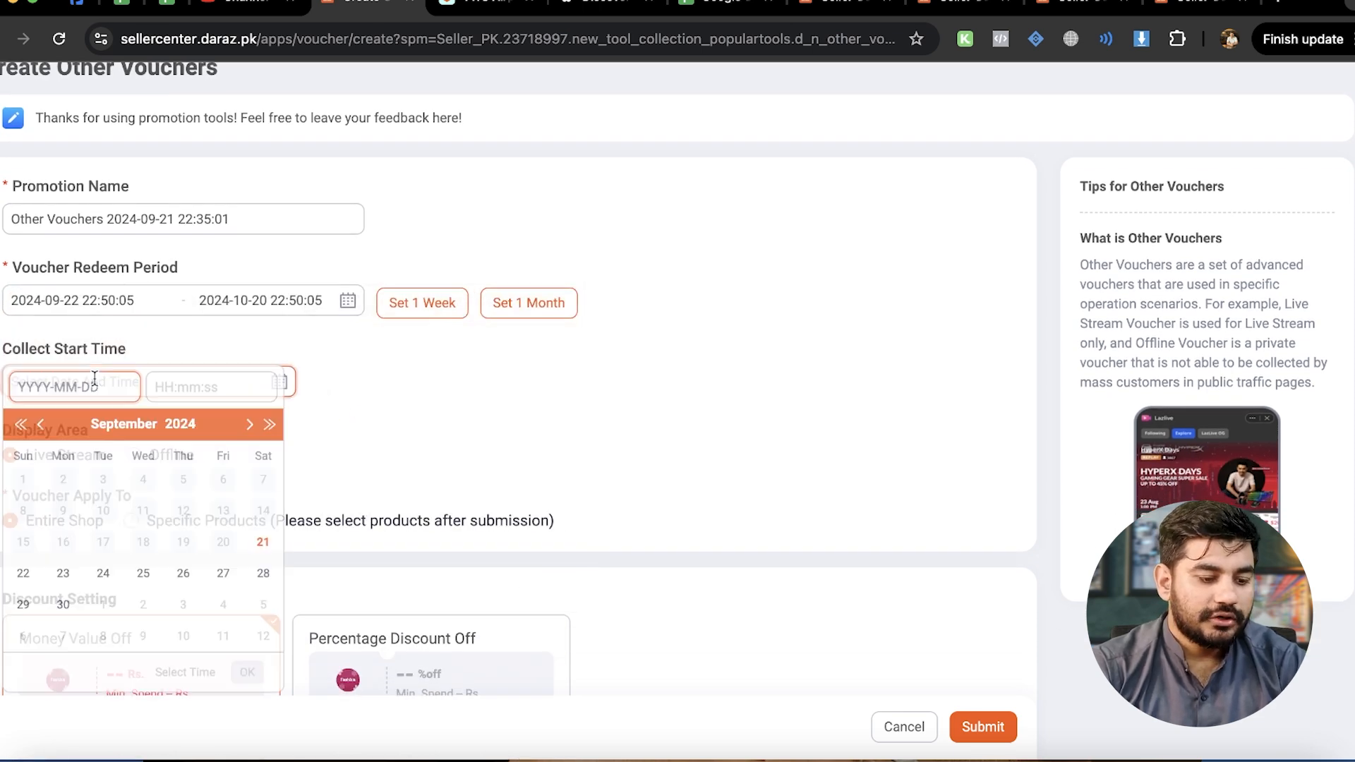
left_click(262, 542)
left_click(245, 675)
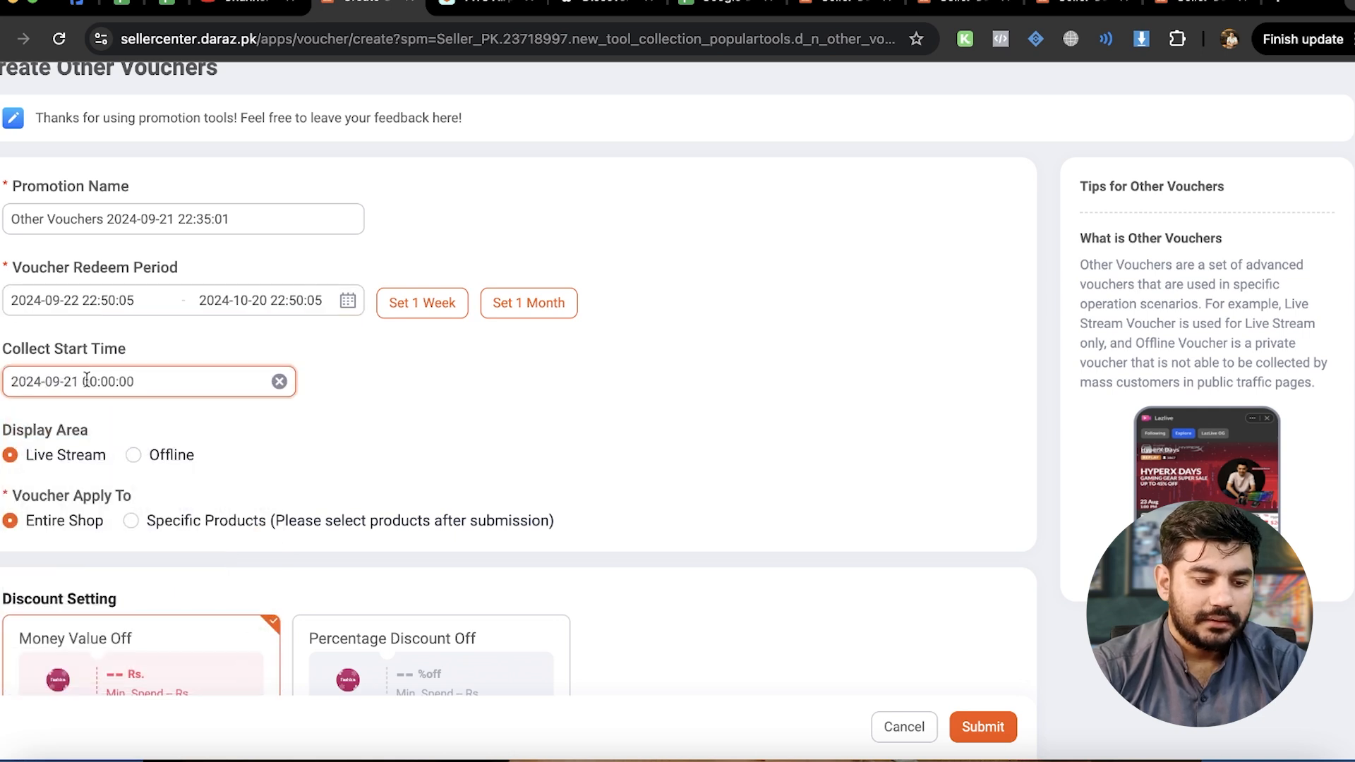
- Look at the promotions on the TWS Airpods product page and set the new voucher's display area to Offline
scroll(242, 459, "down", 2)
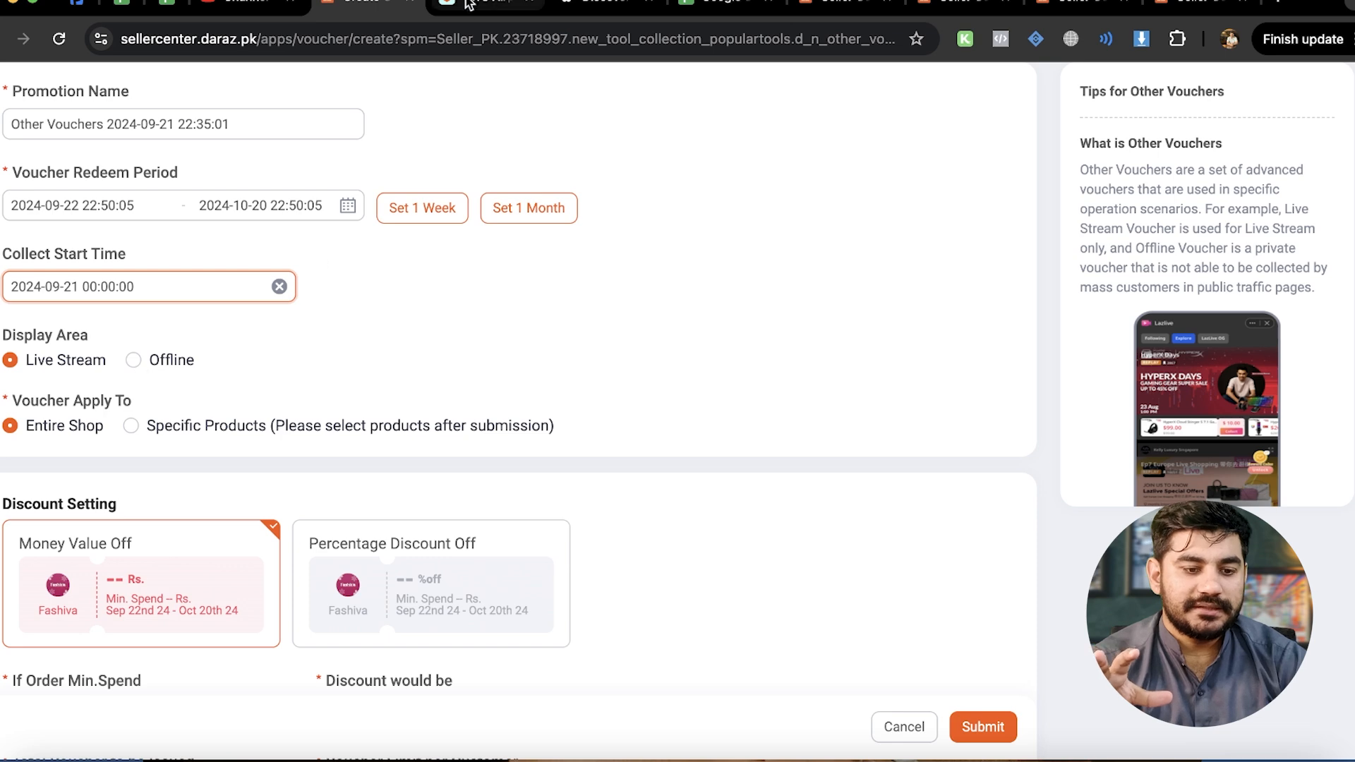
left_click(487, 5)
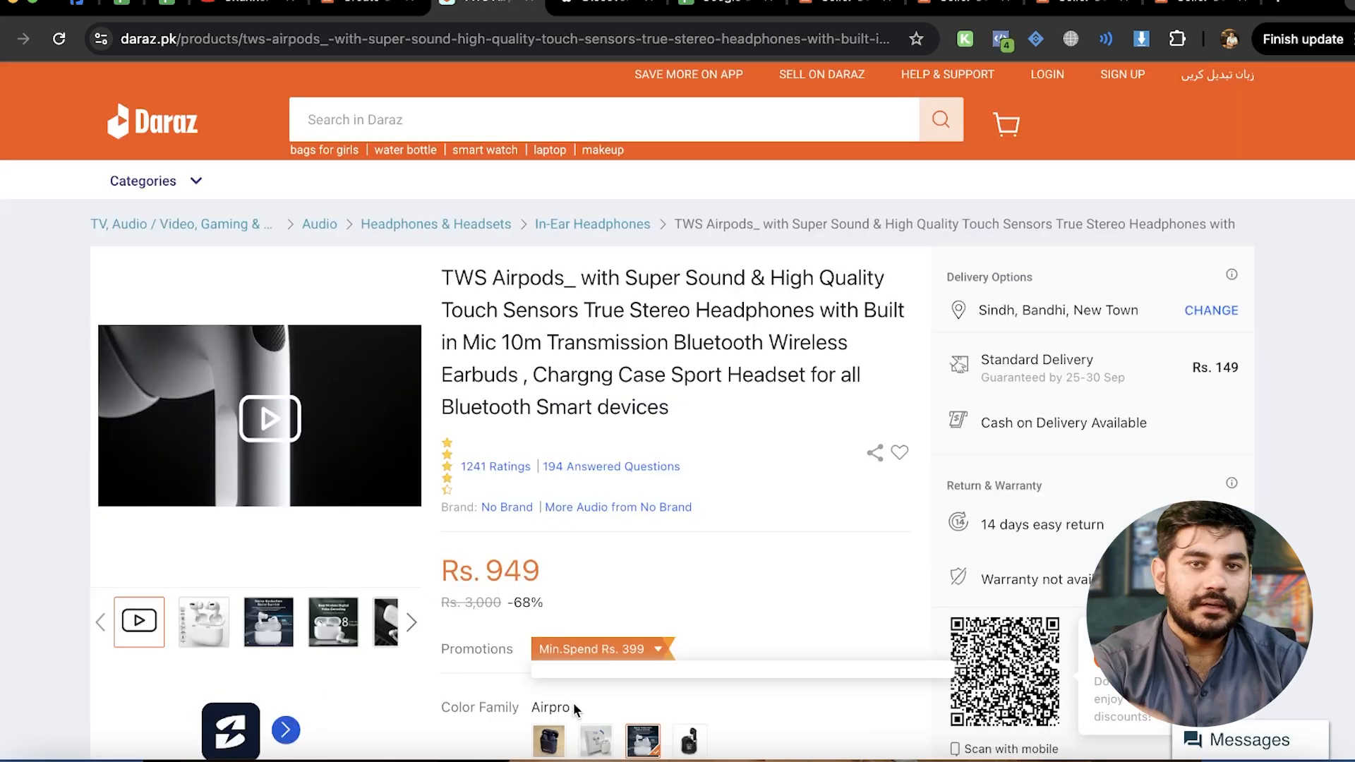
left_click(364, 7)
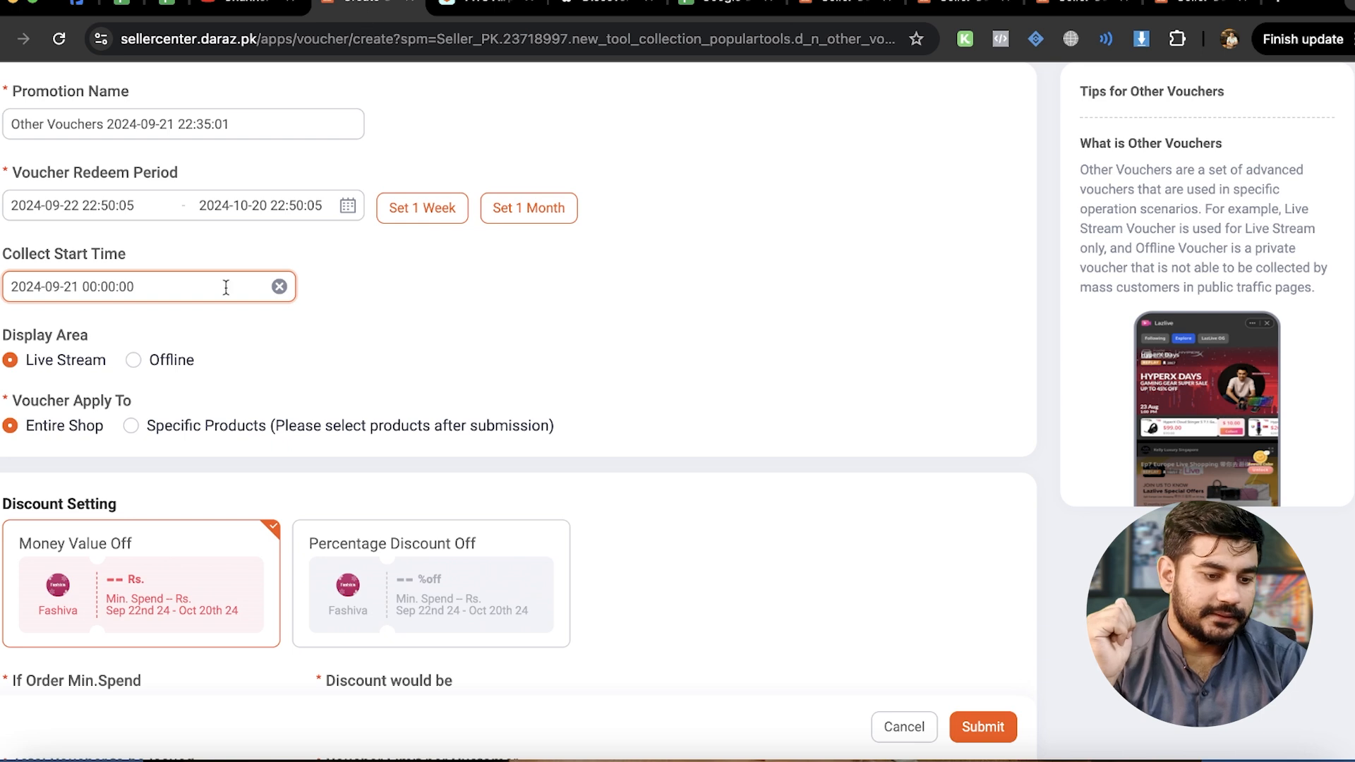
left_click(136, 363)
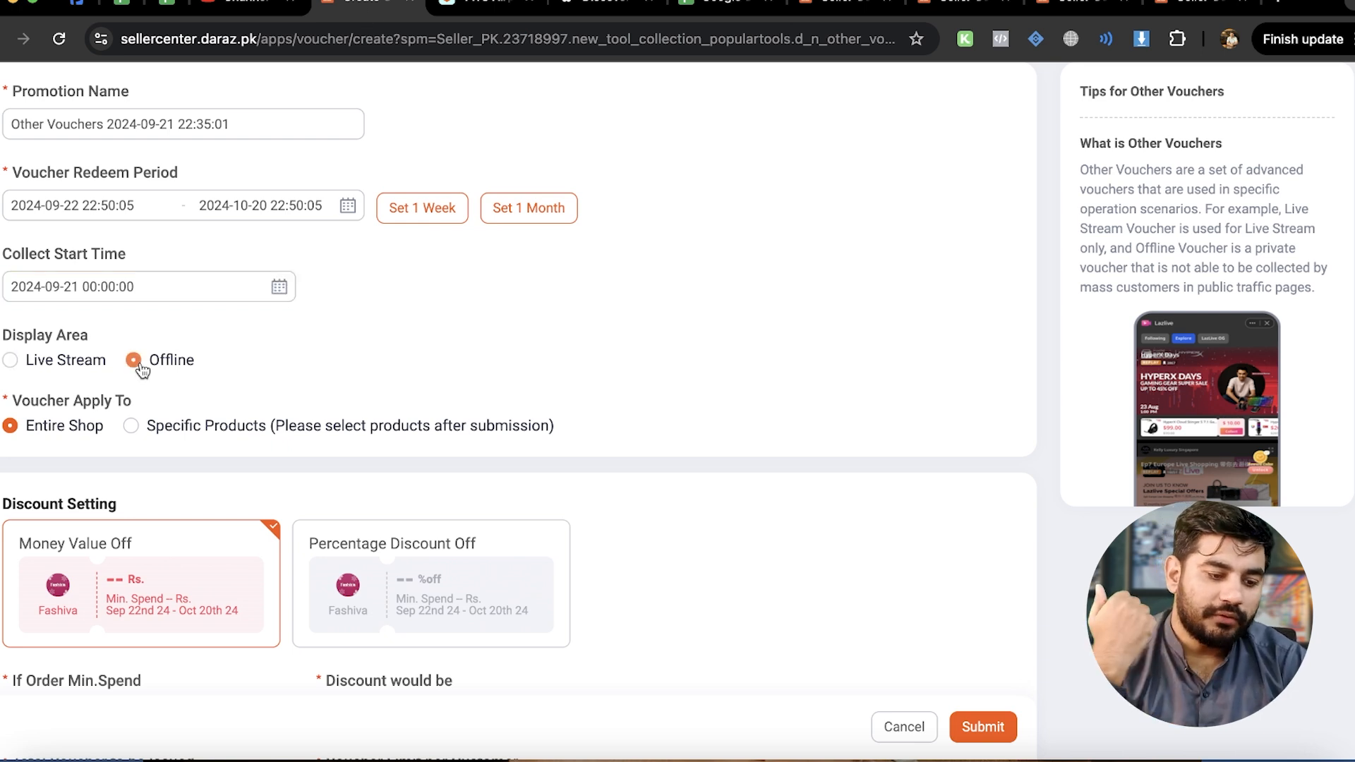
scroll(141, 367, "down", 1)
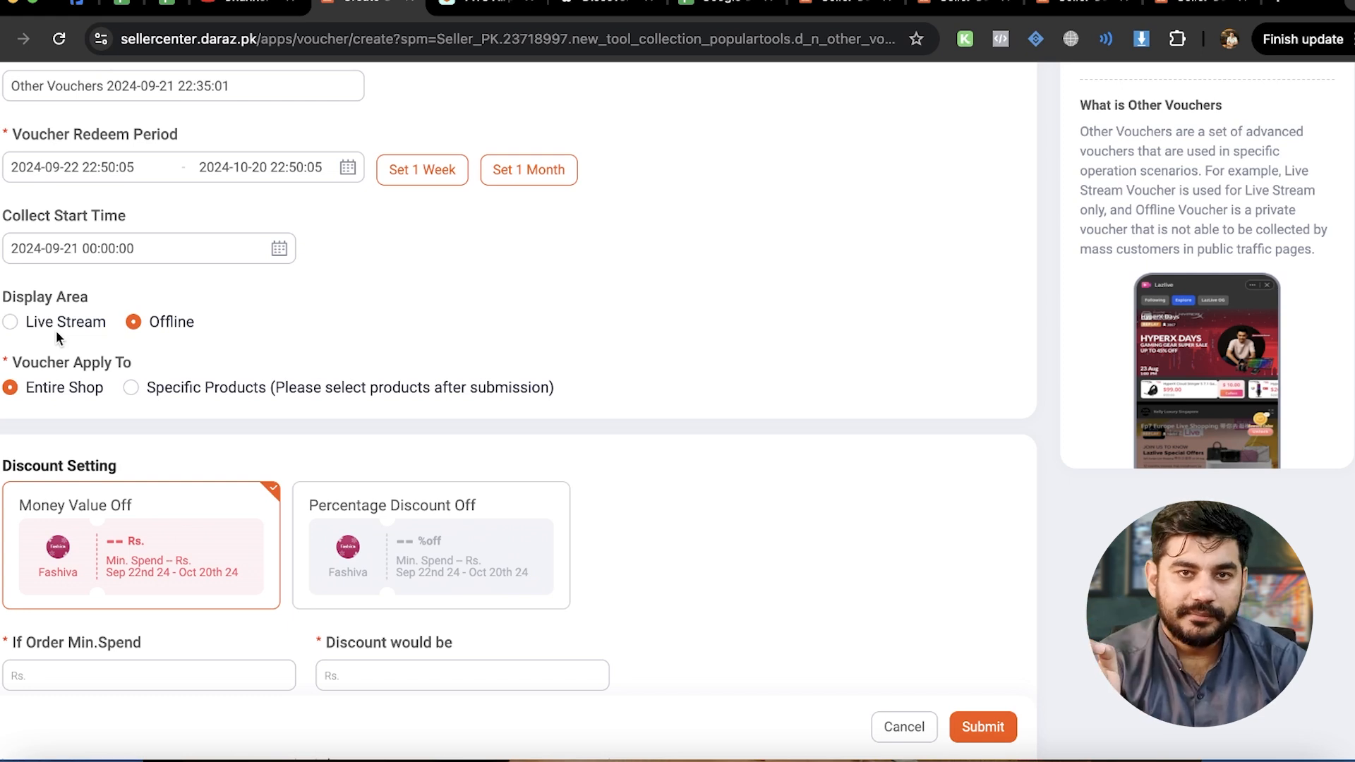
- Apply the voucher to specific products and choose Percentage Discount Off as its discount type
left_click(131, 389)
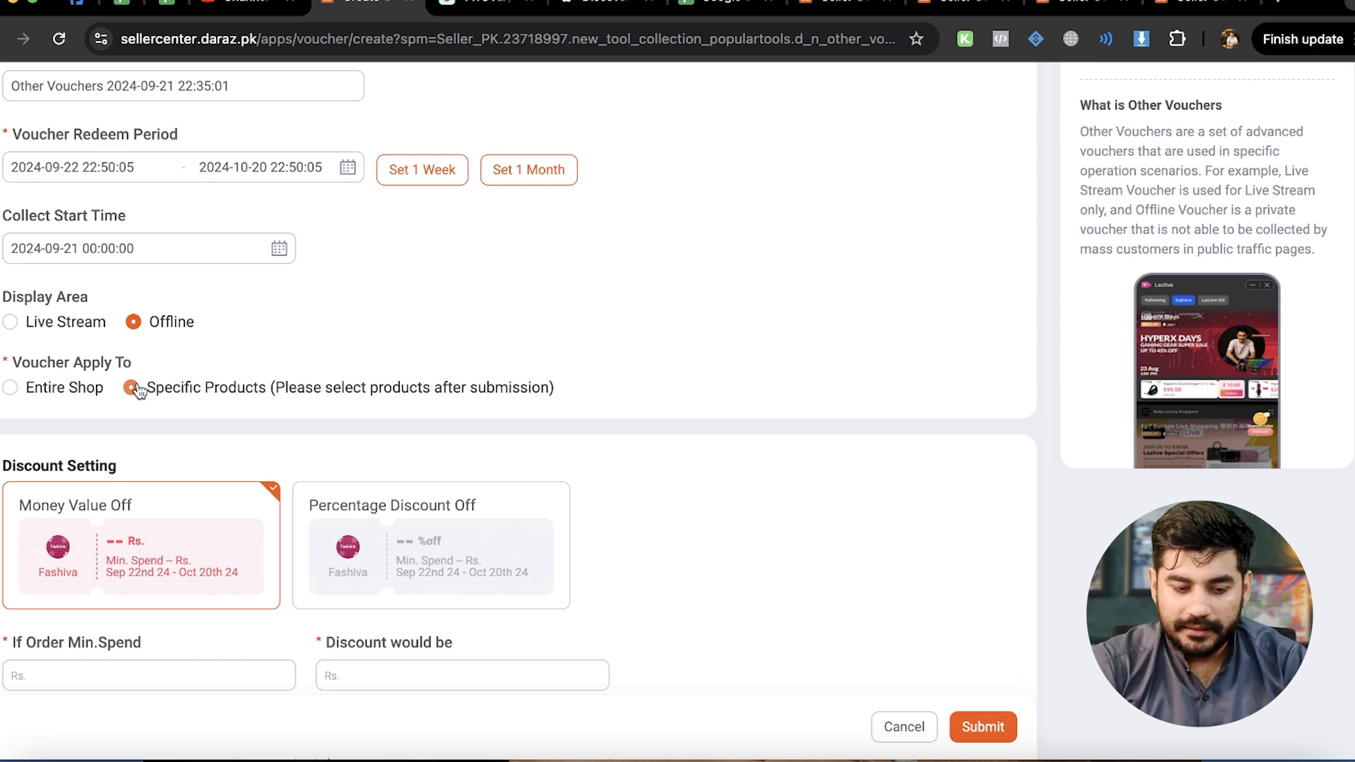
scroll(140, 391, "down", 3)
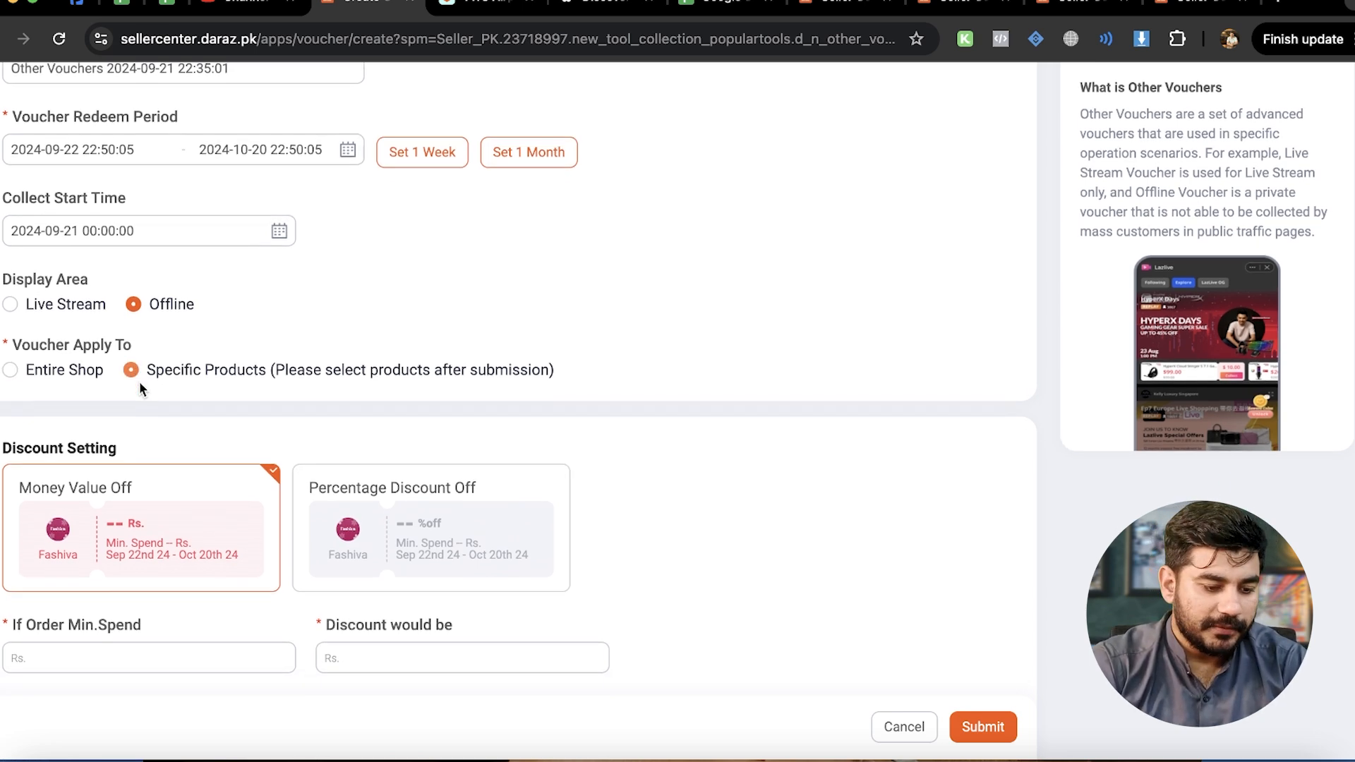
left_click(362, 445)
scroll(362, 445, "down", 2)
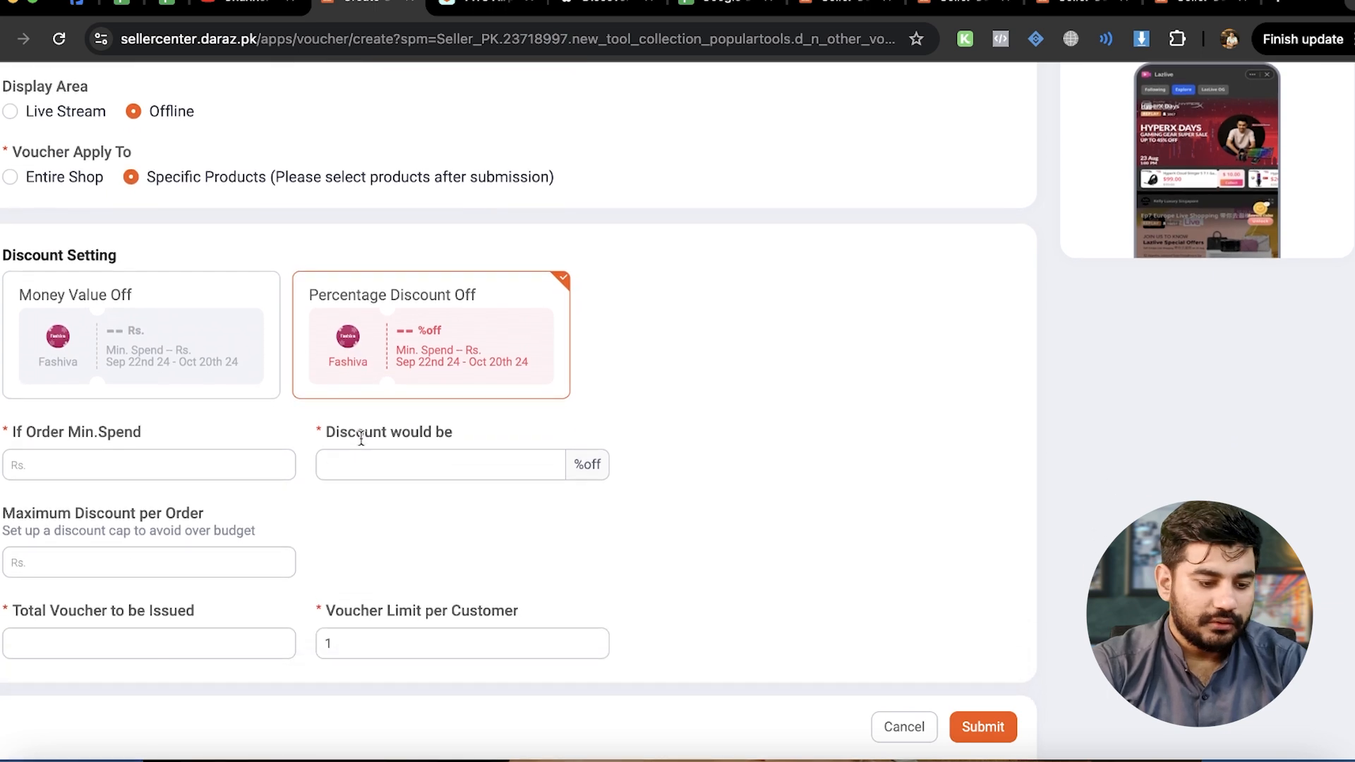
- Try minimum order spends of Rs. 40 and Rs. 100 for the voucher
left_click(151, 460)
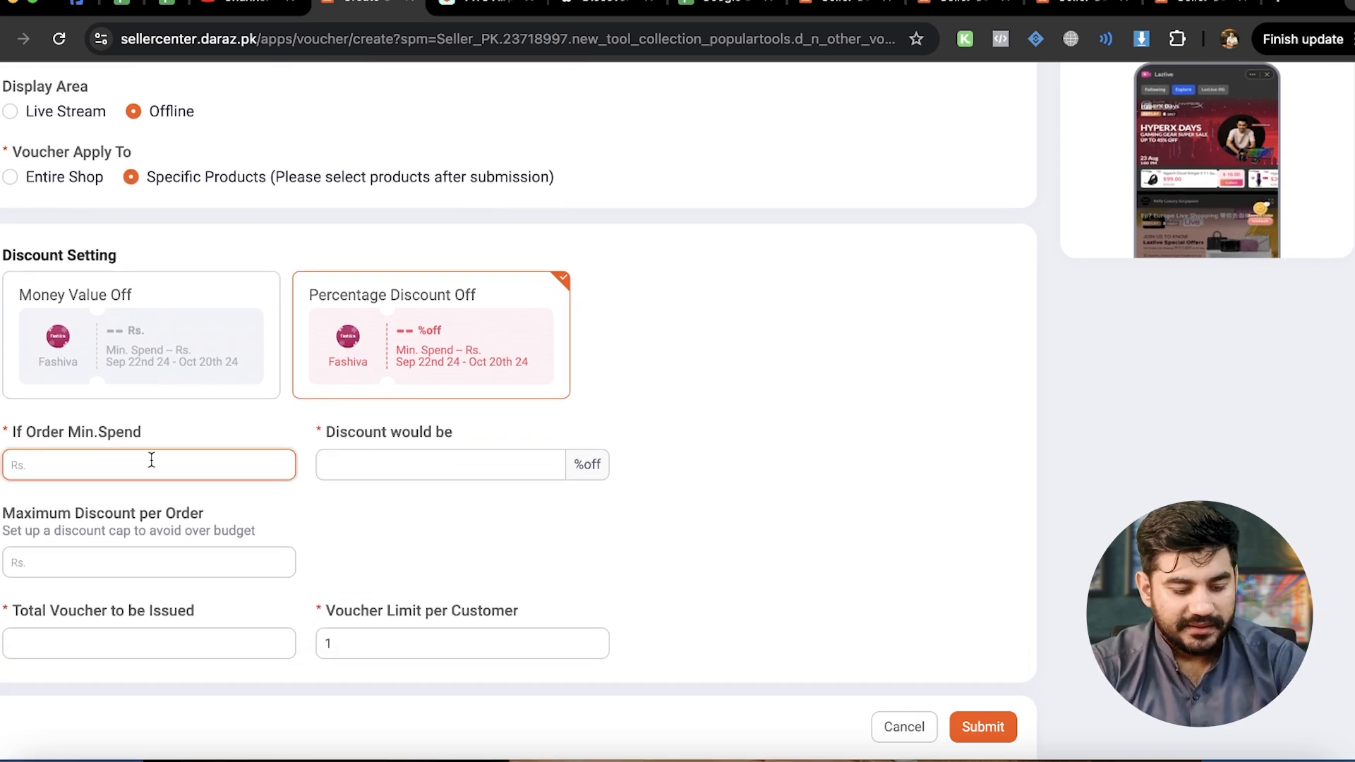
type("40")
left_click(345, 462)
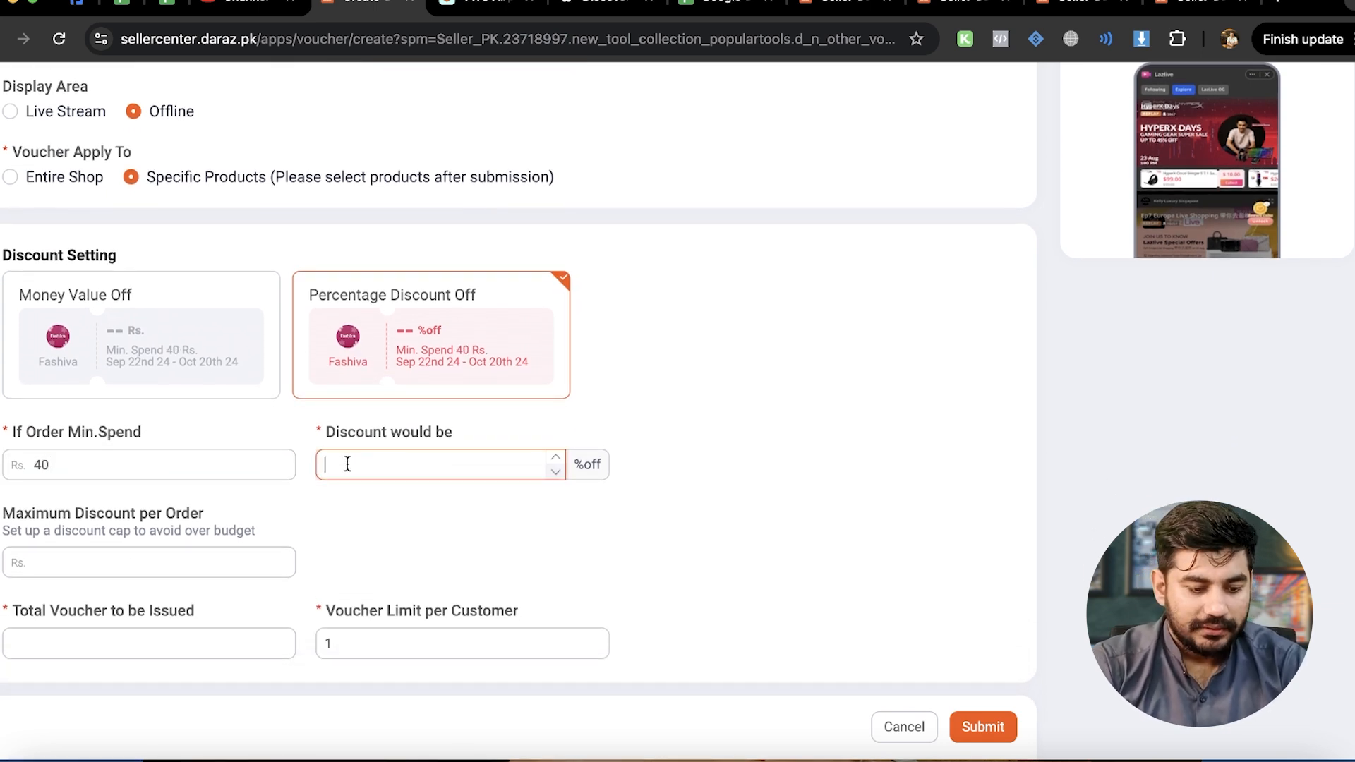
left_click(163, 462)
left_click(398, 473)
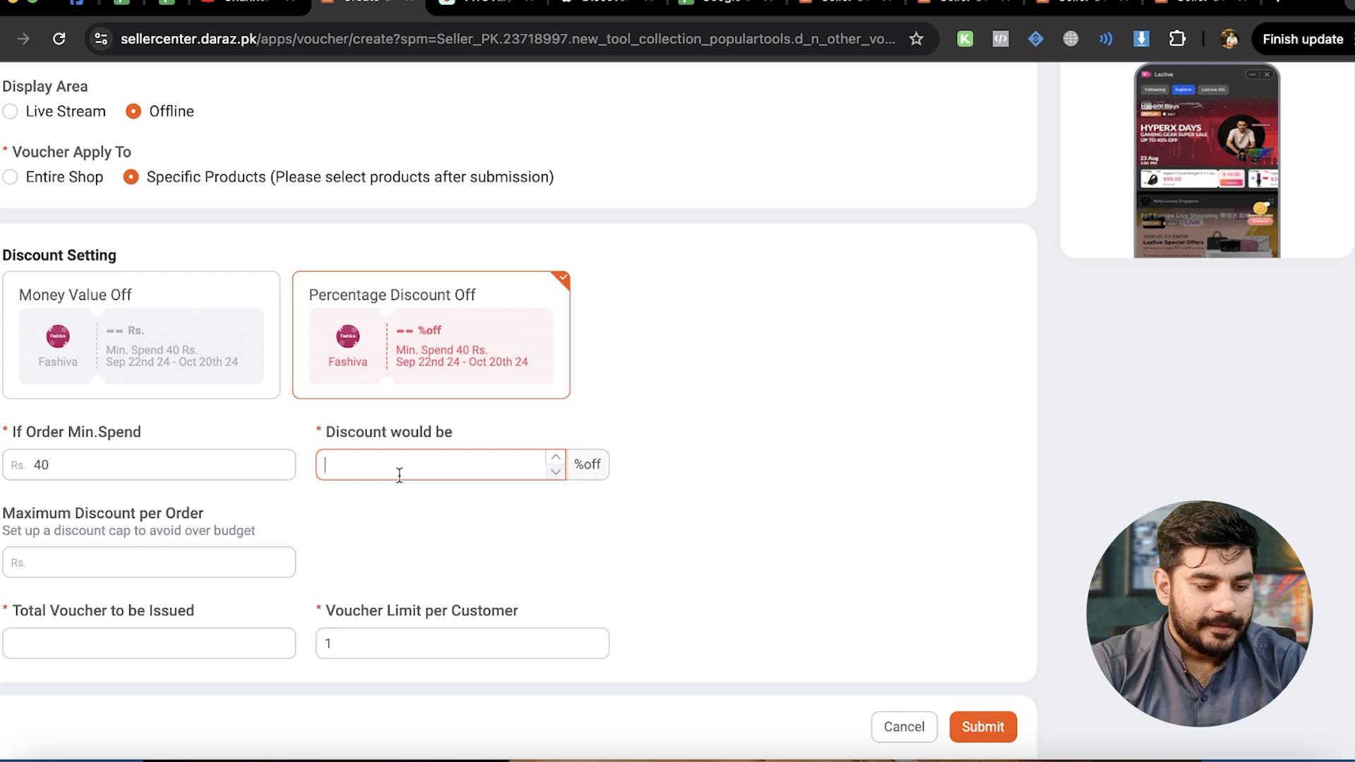
double_click(206, 463)
key("BackSpace")
type("100")
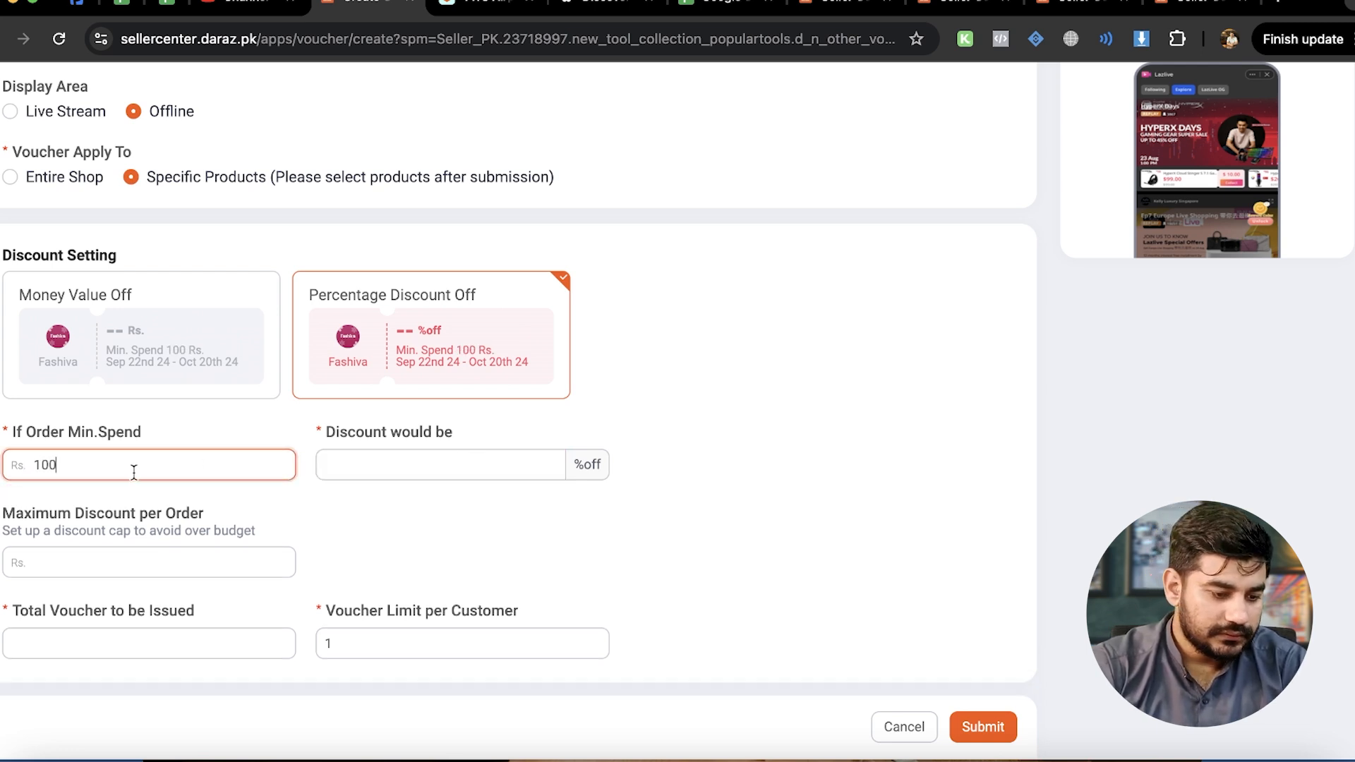
- Set the voucher's minimum order spend to Rs. 399 and its discount to 30% off
double_click(105, 458)
key("BackSpace")
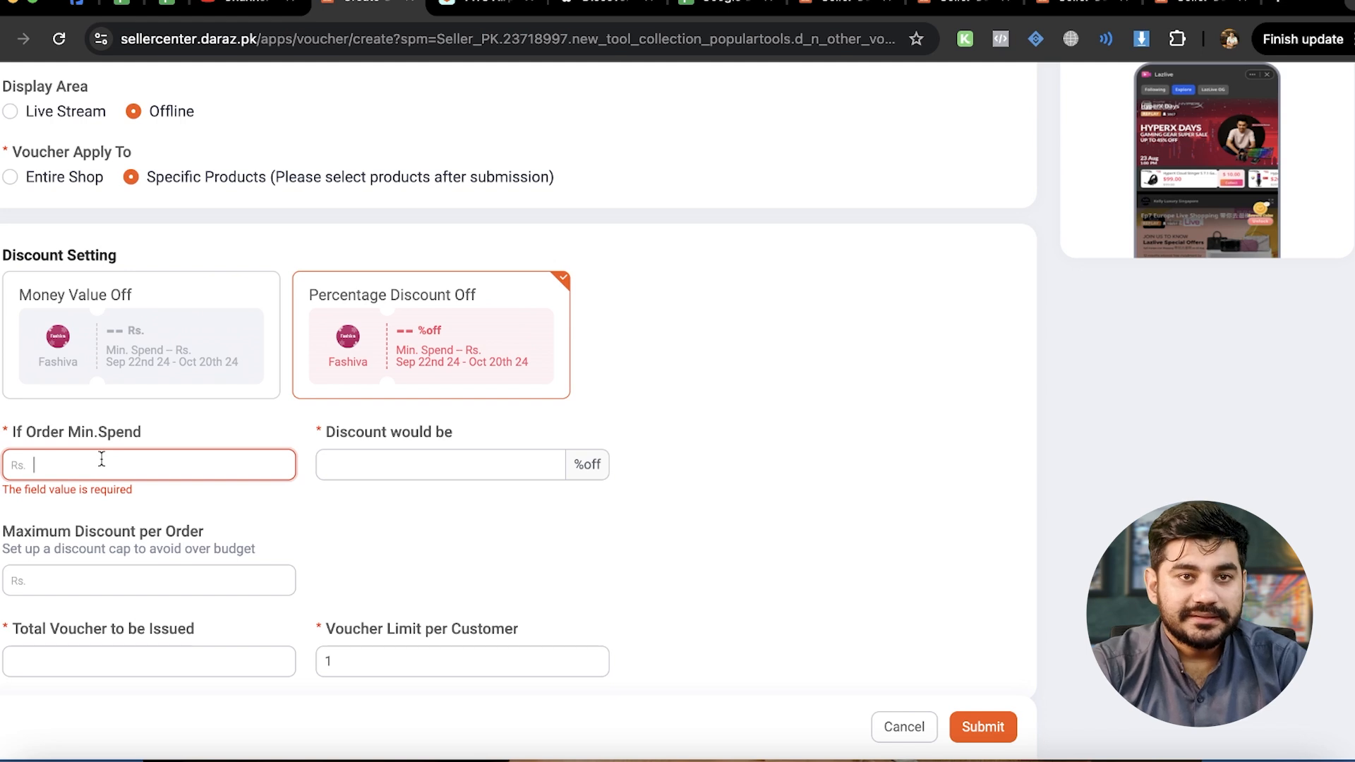
type("399")
left_click(361, 465)
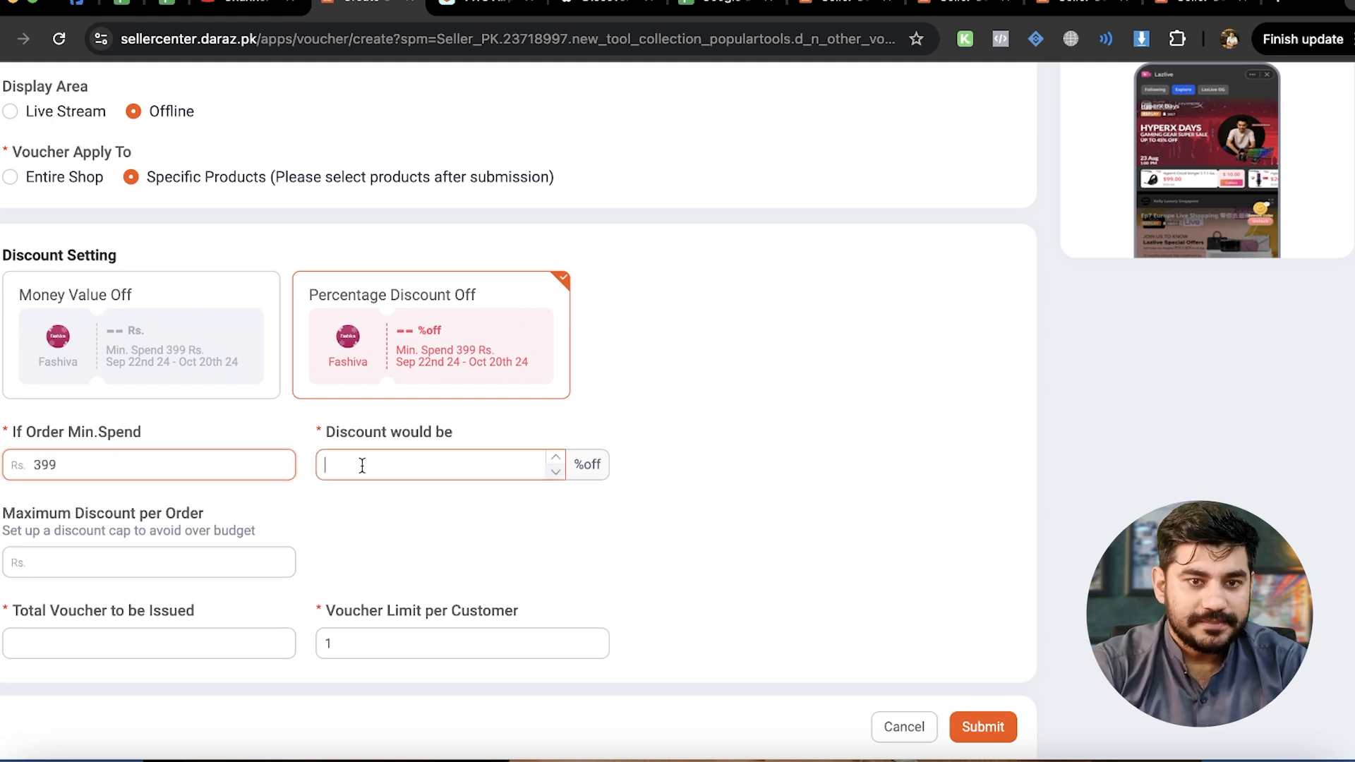
type("50")
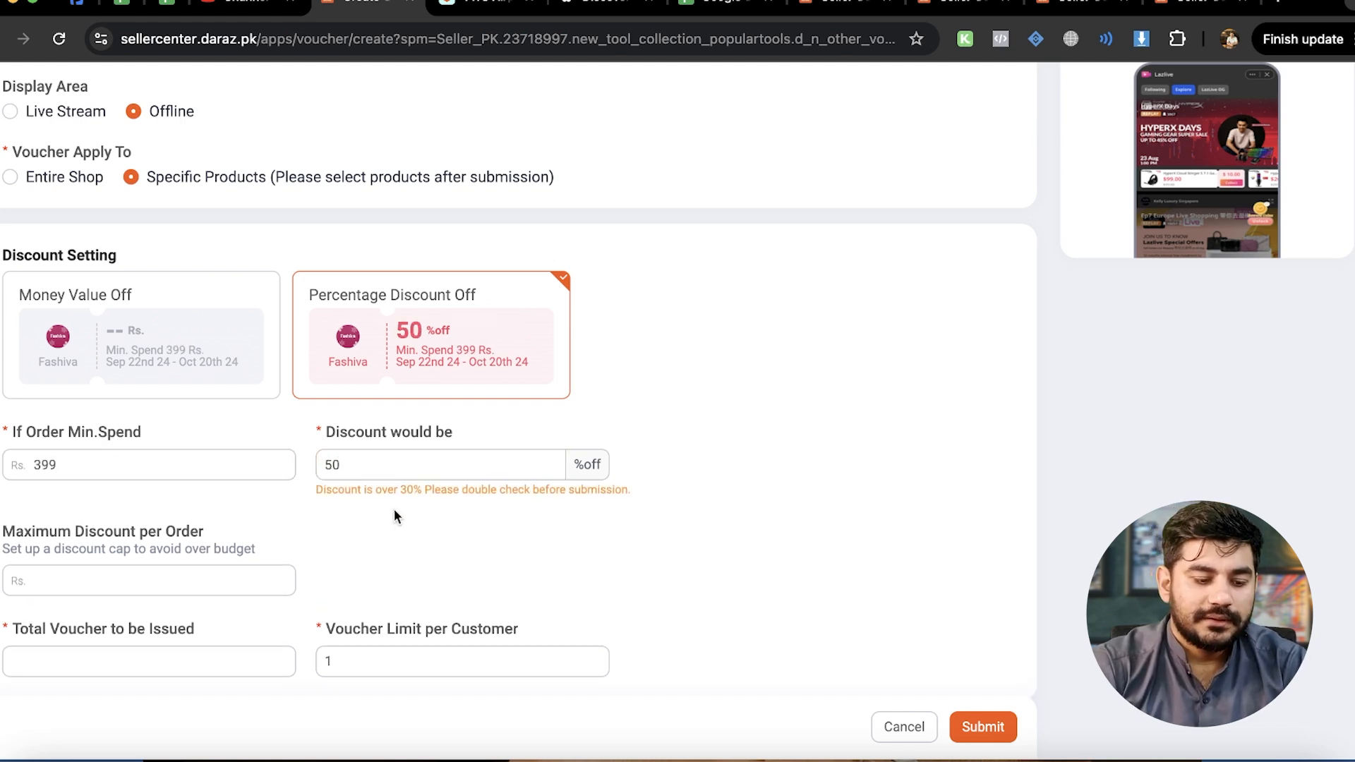
scroll(394, 510, "down", 1)
left_click(348, 434)
key("BackSpace")
key("BackSpace")
scroll(349, 452, "up", 1)
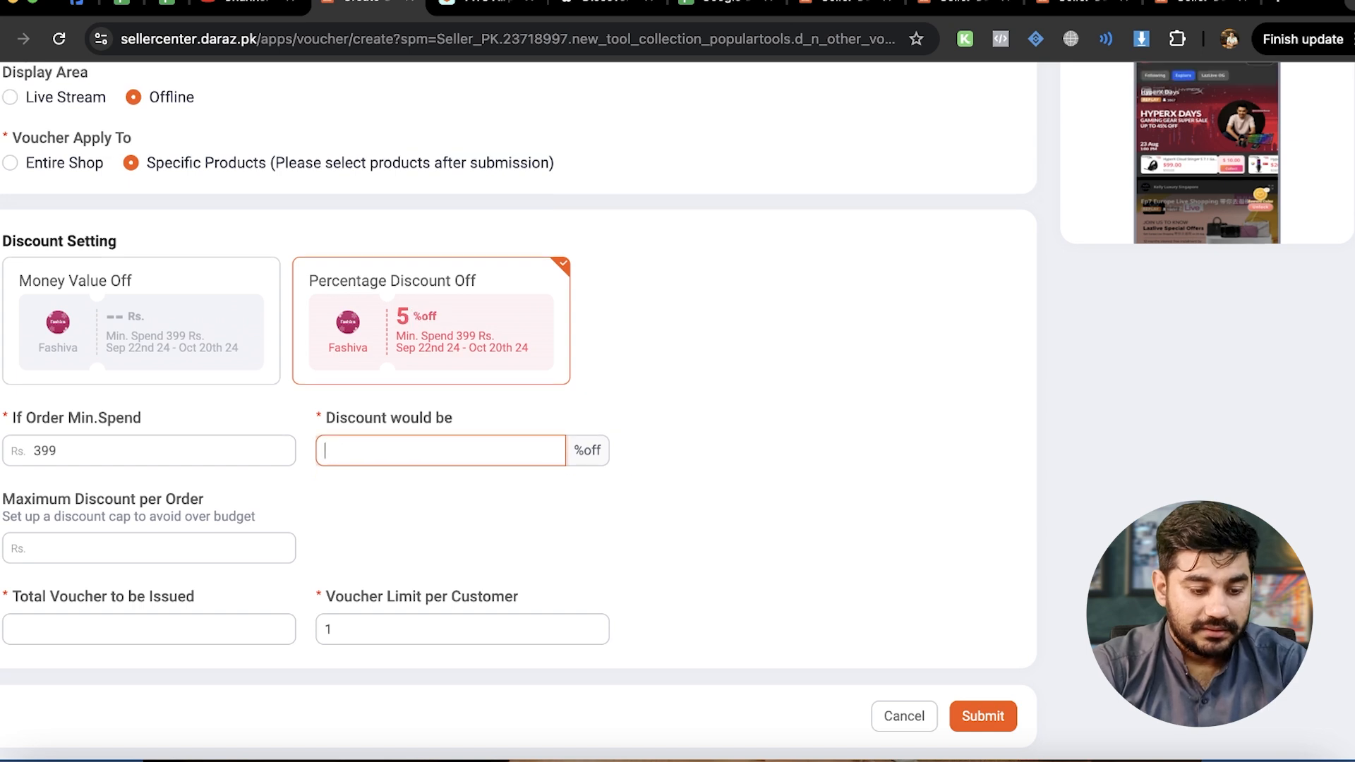
type("30")
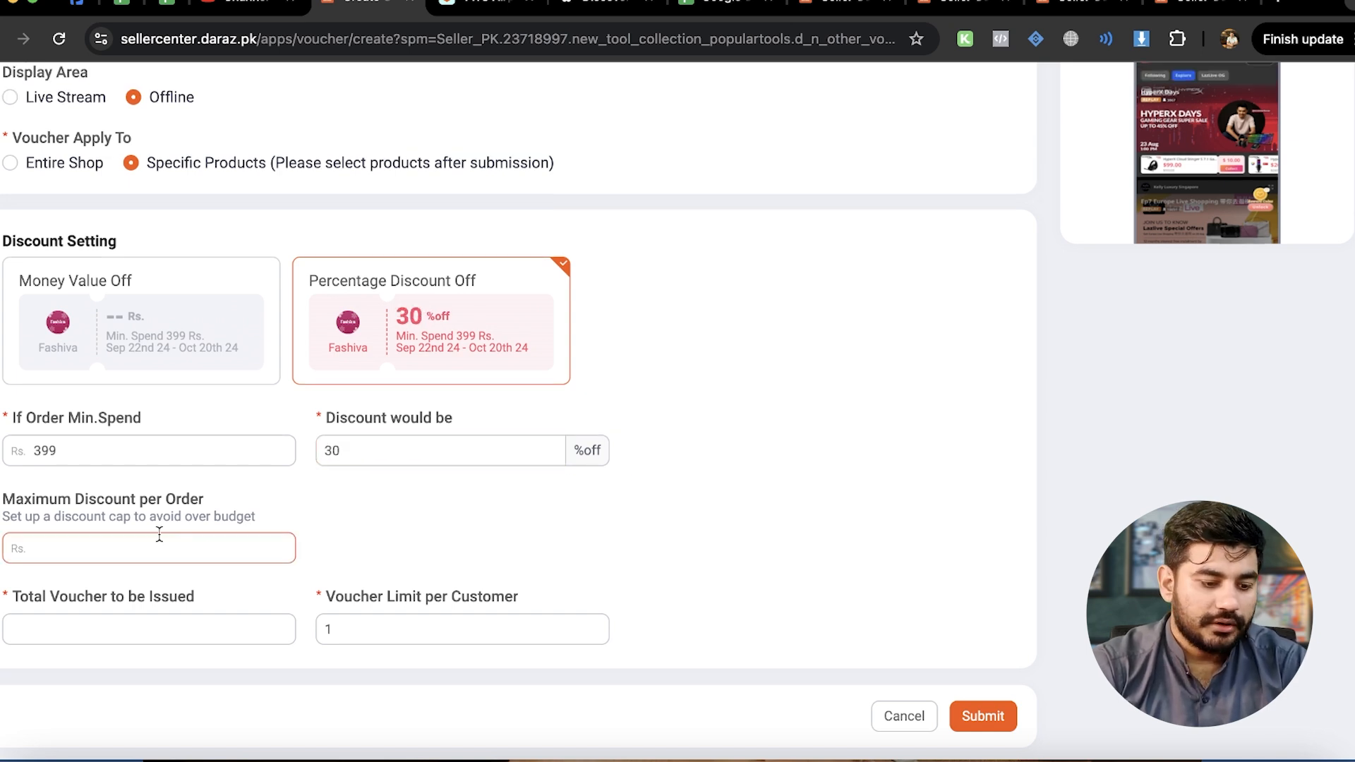
- Cap the maximum discount per order at Rs. 200 and set the total vouchers to be issued to 1
left_click(101, 547)
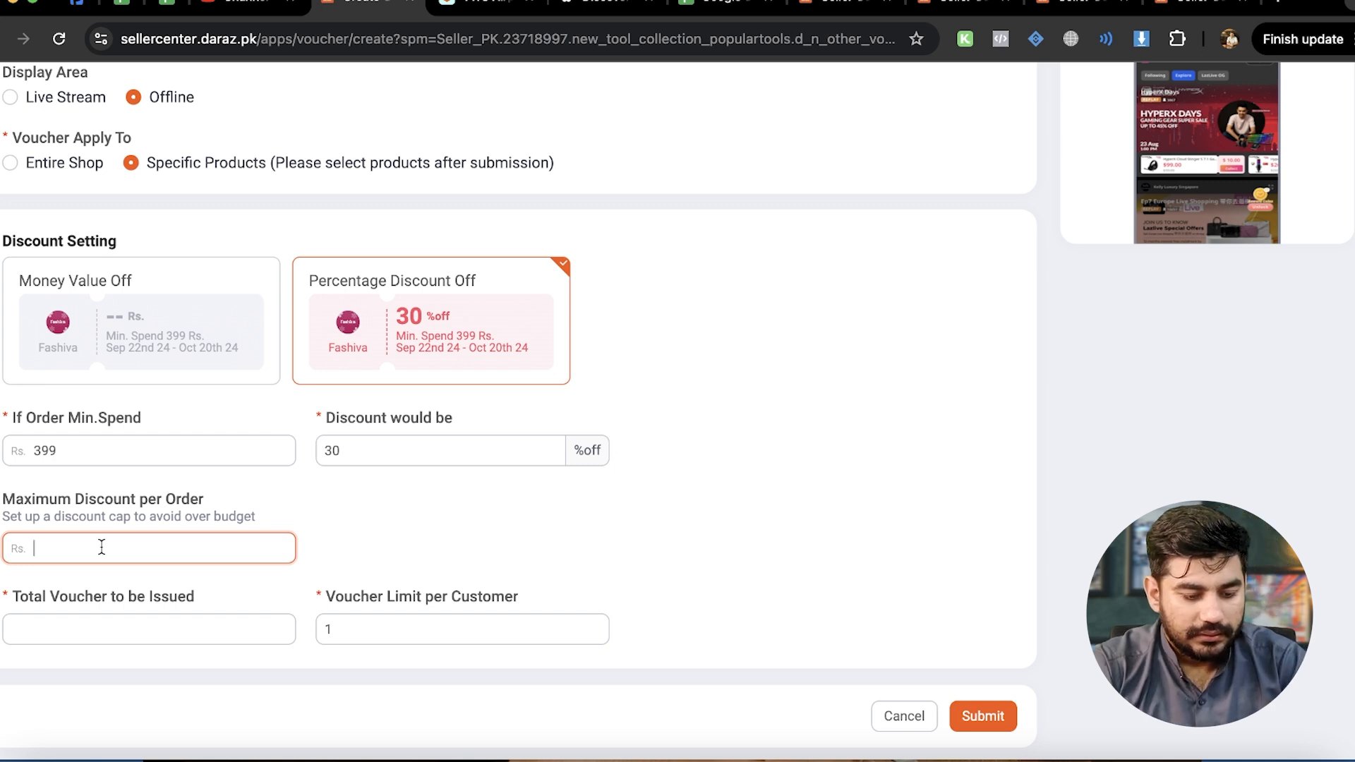
type("200")
left_click(331, 550)
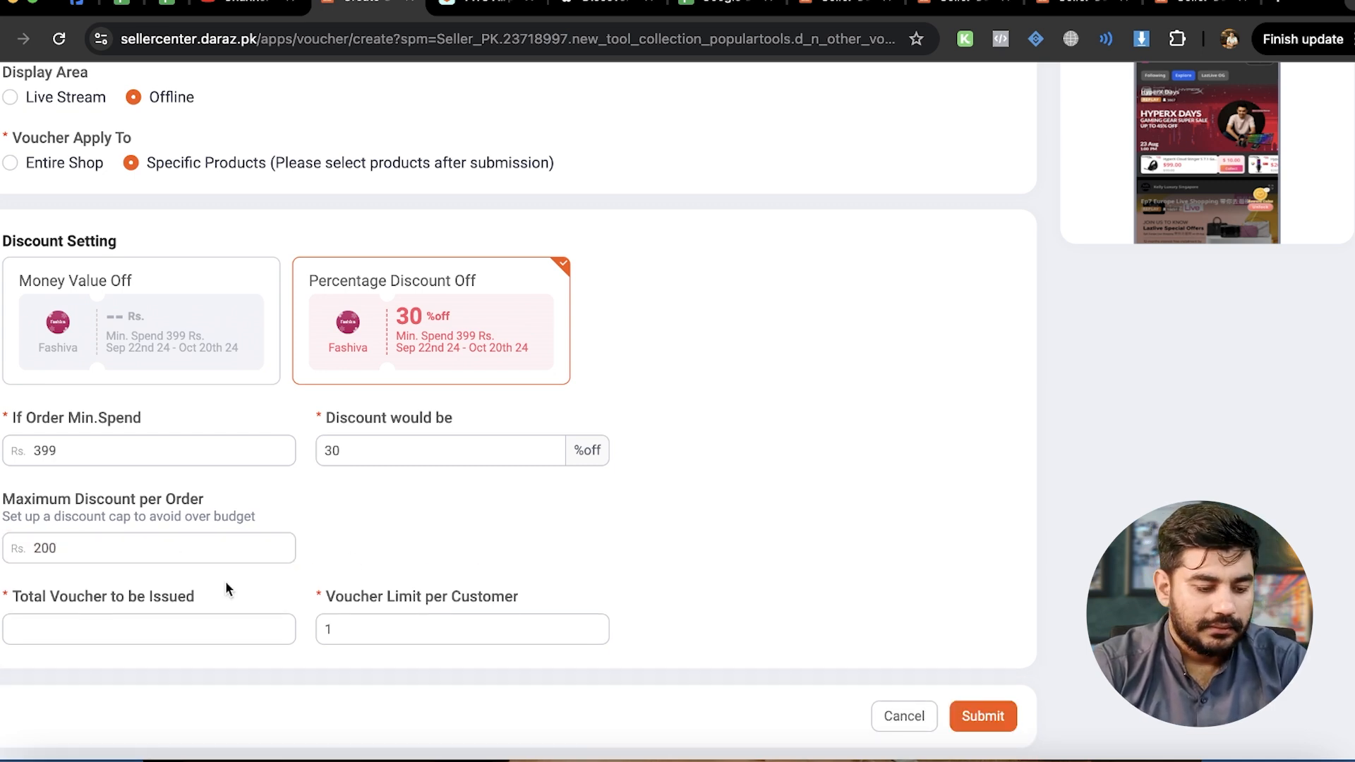
left_click(82, 630)
type("2")
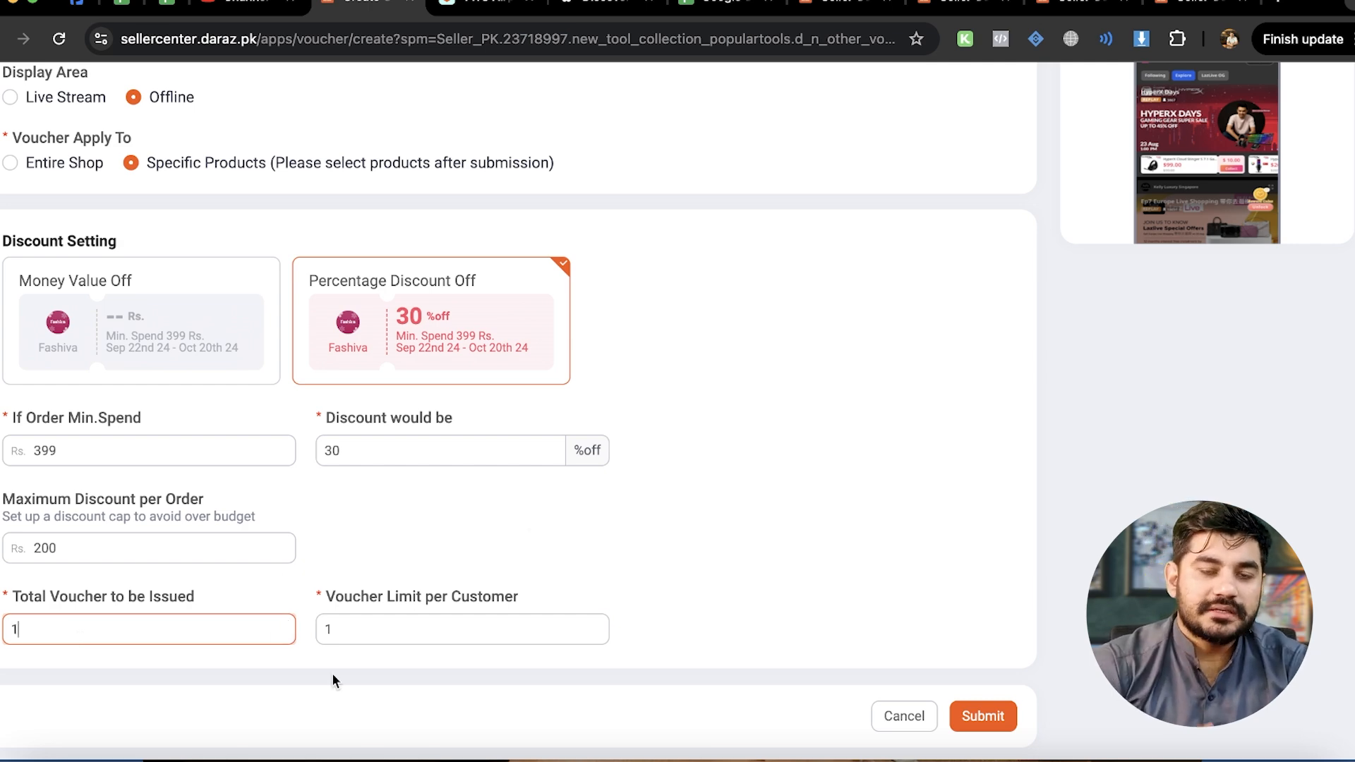
- Check the voucher's redeem period, collect start time and discount settings, and submit the voucher
scroll(660, 561, "up", 4)
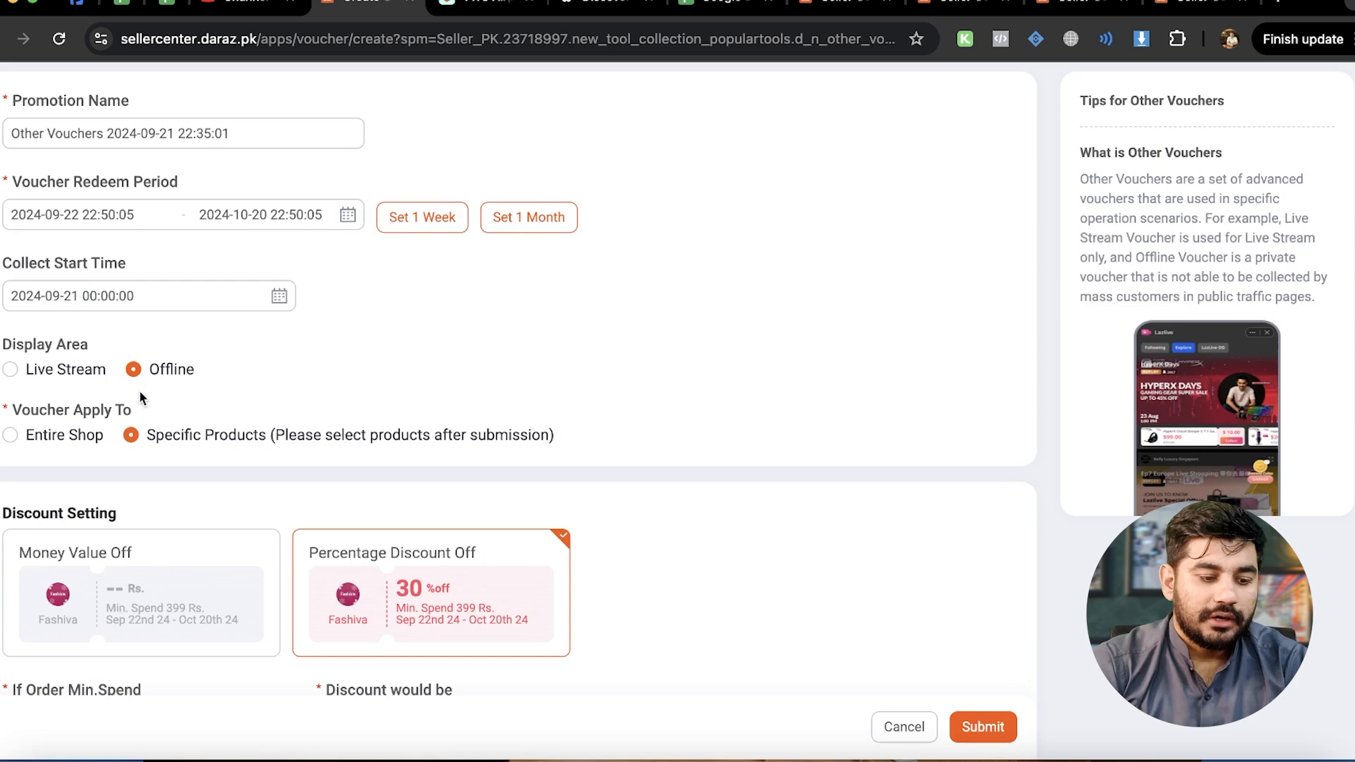
scroll(232, 433, "down", 3)
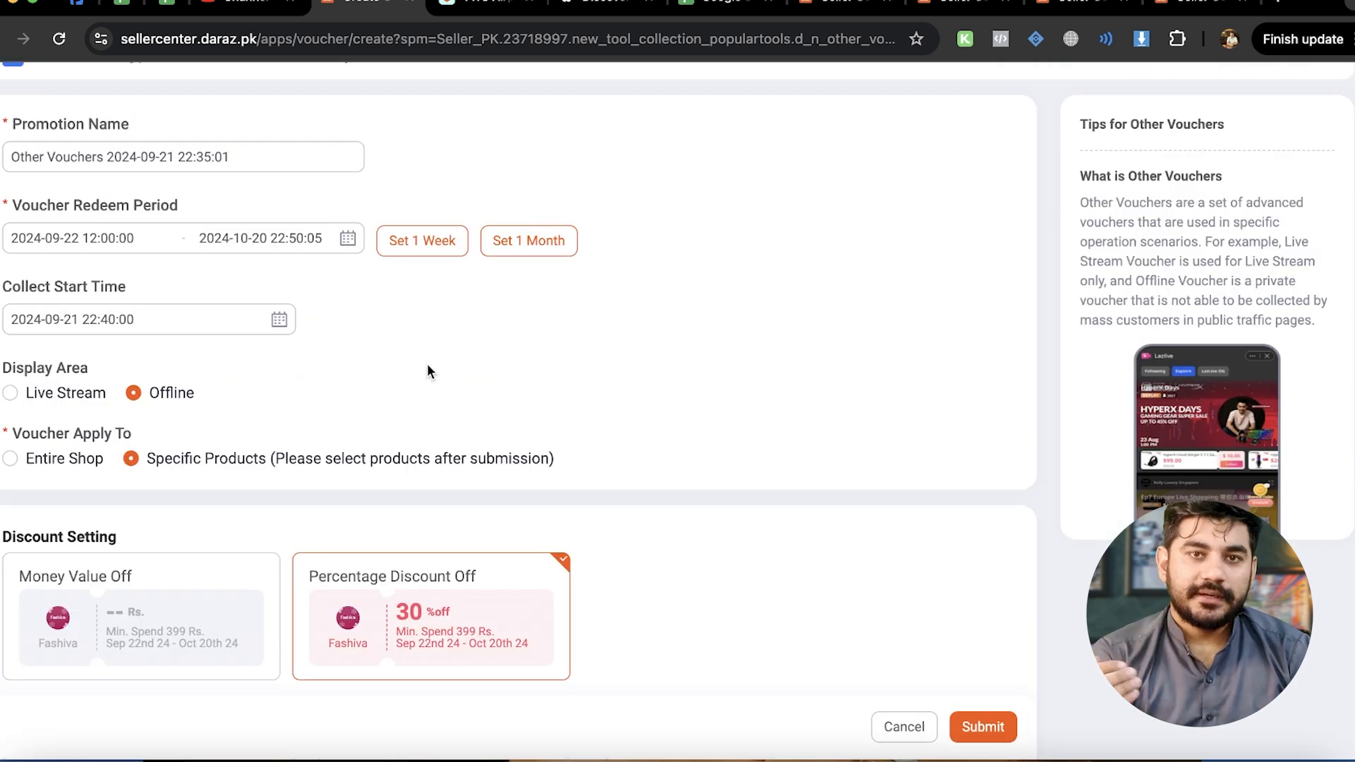
scroll(428, 371, "up", 1)
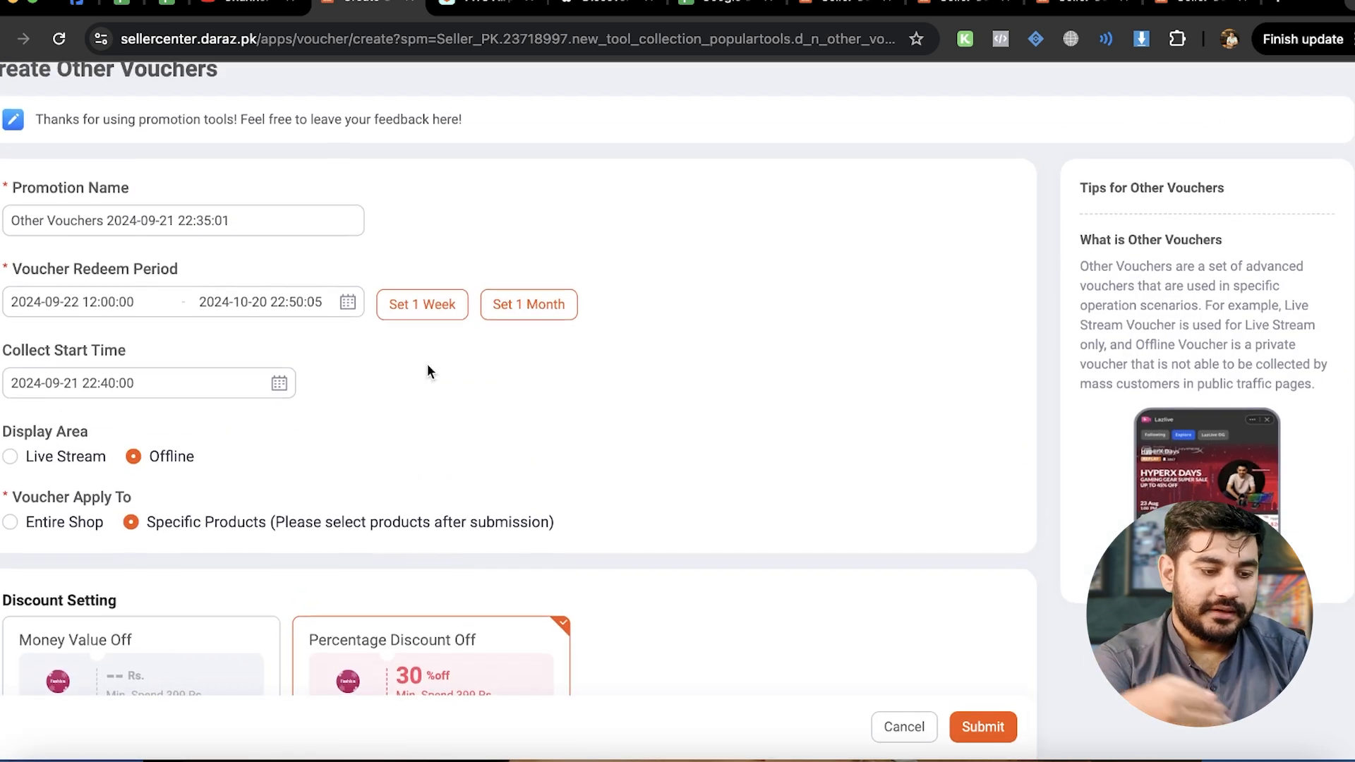
scroll(429, 371, "down", 1)
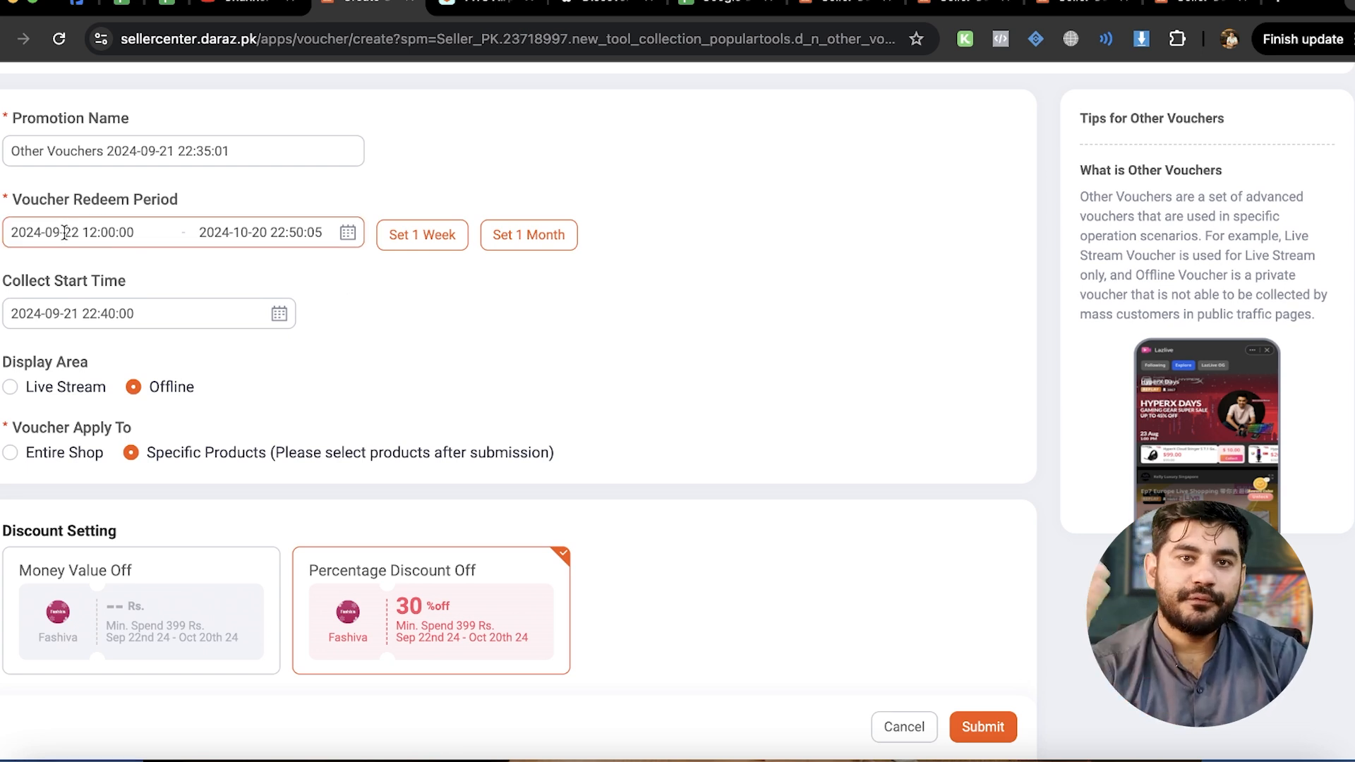
scroll(345, 332, "down", 5)
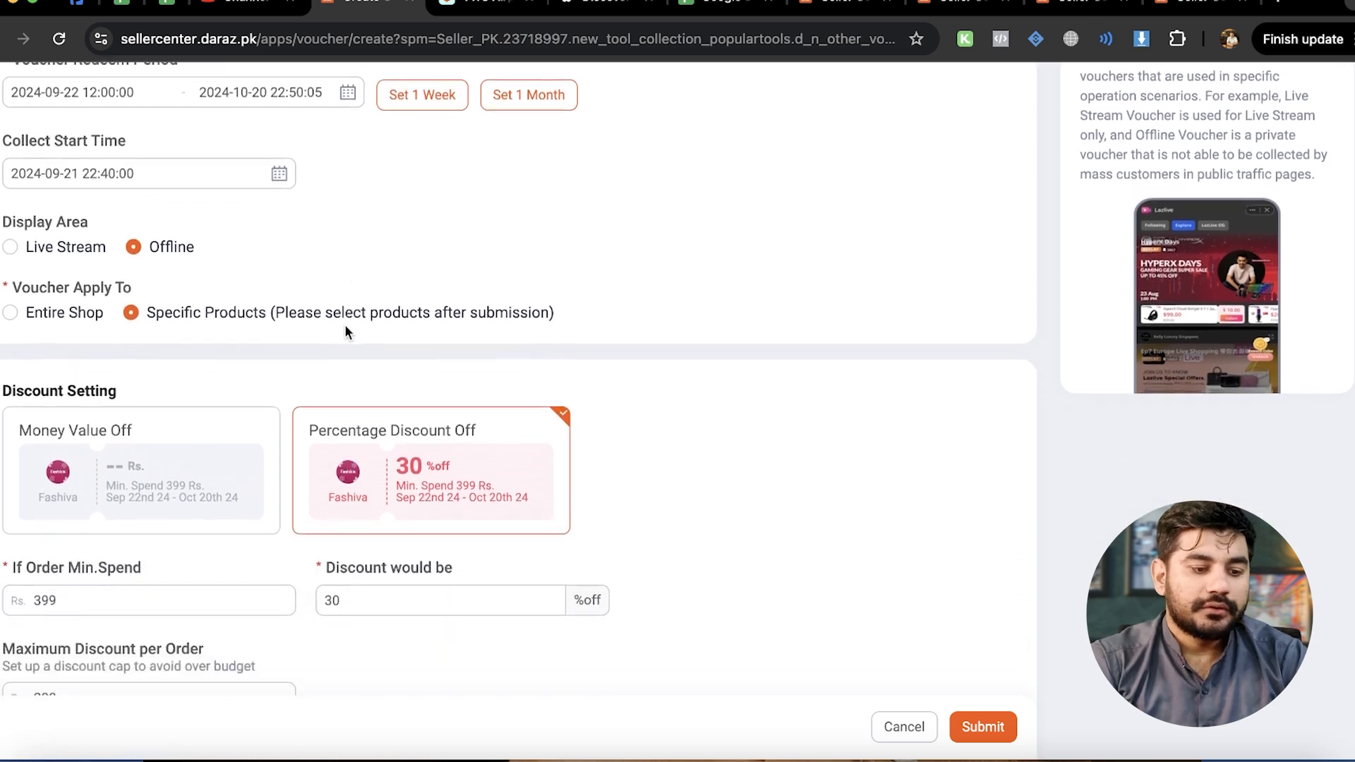
scroll(346, 332, "down", 3)
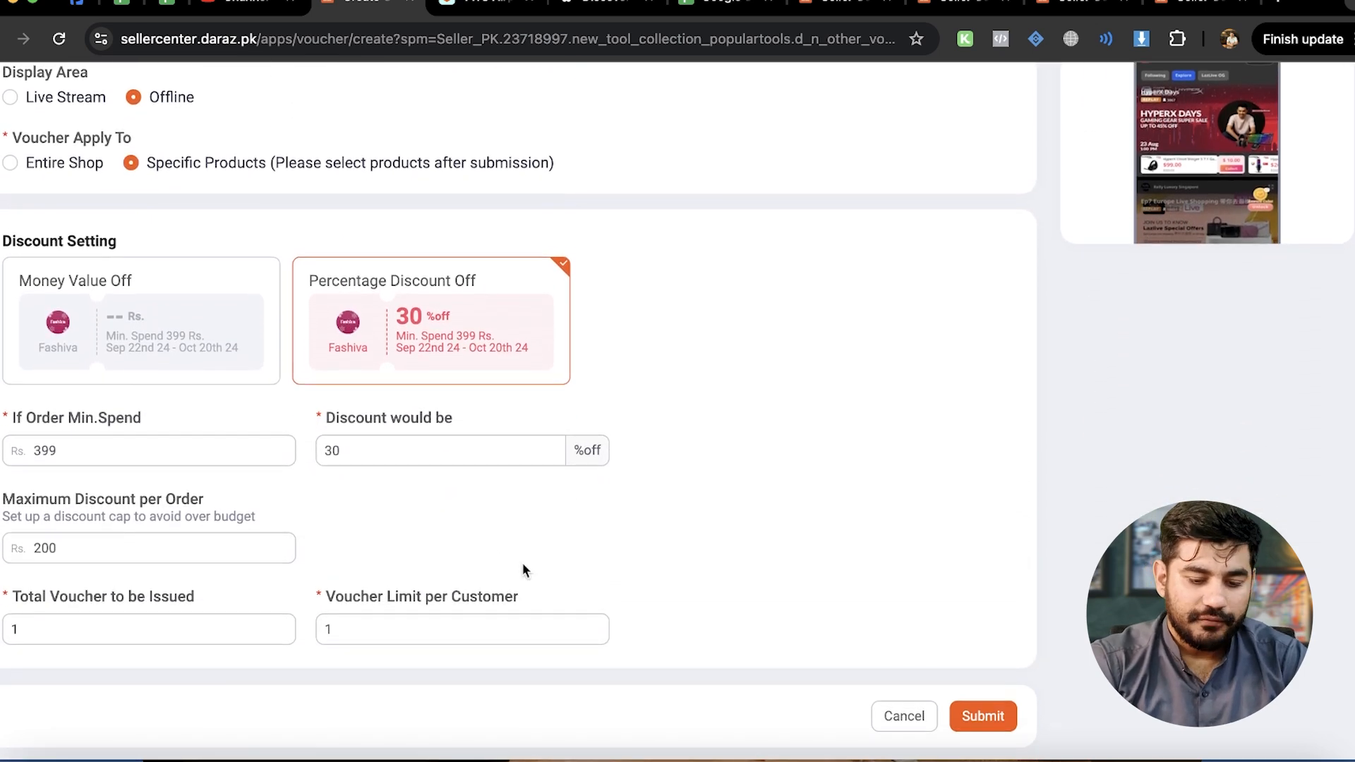
left_click(987, 720)
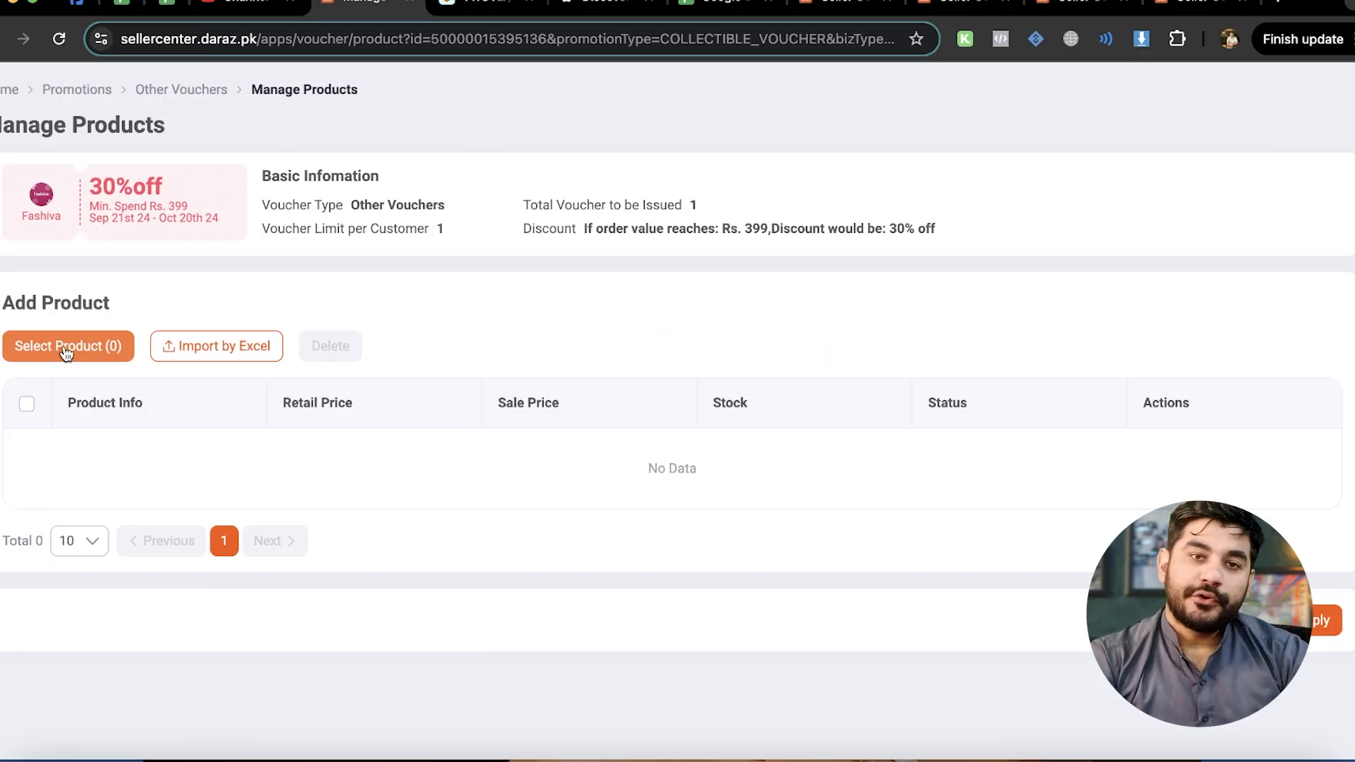
- Add the first product in the product list to the voucher
left_click(65, 347)
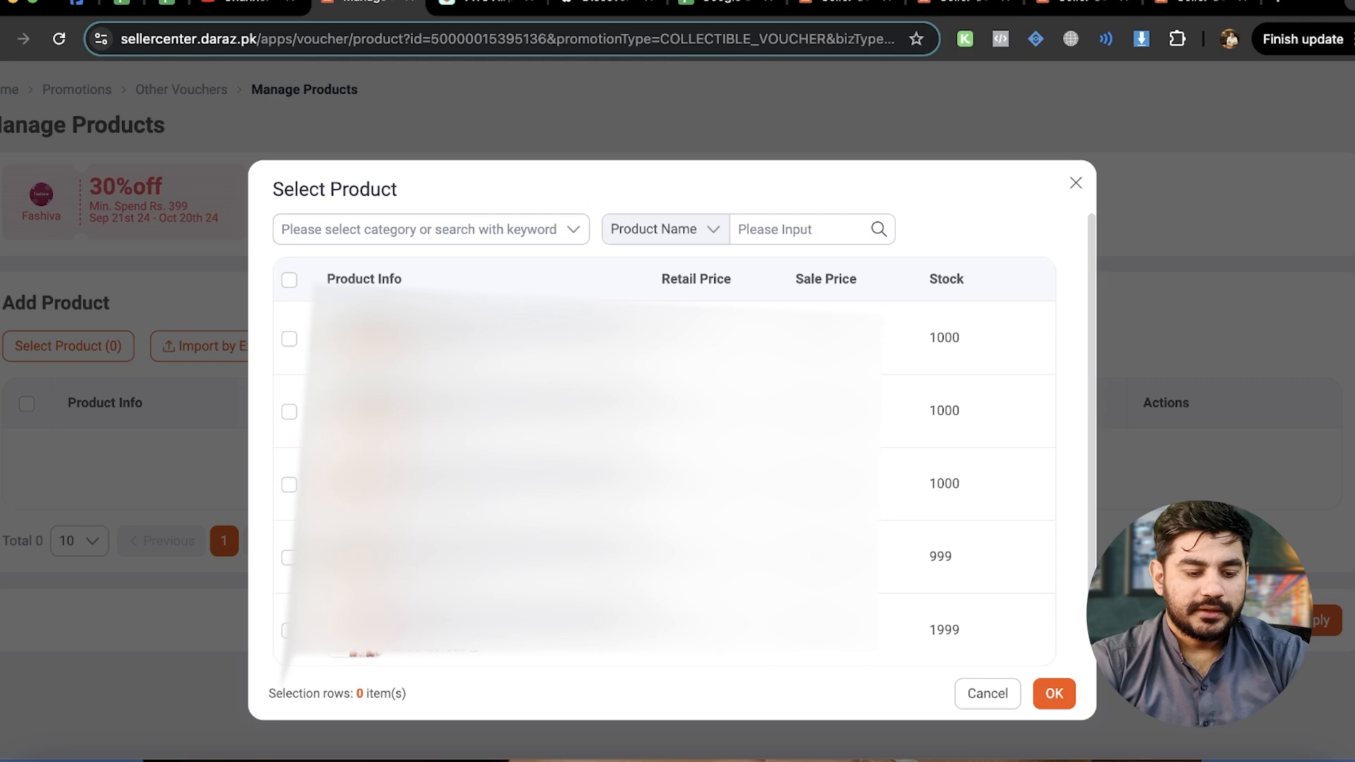
left_click(289, 339)
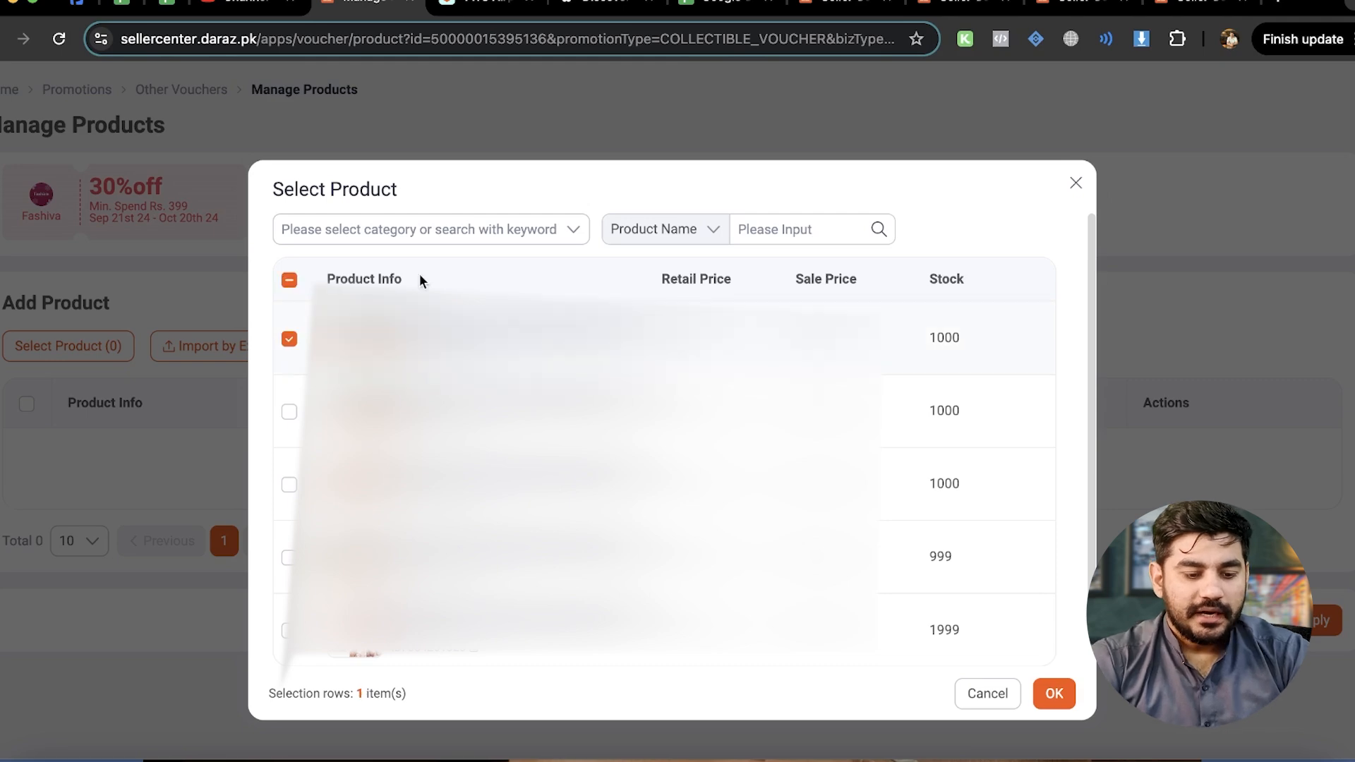
left_click(1044, 694)
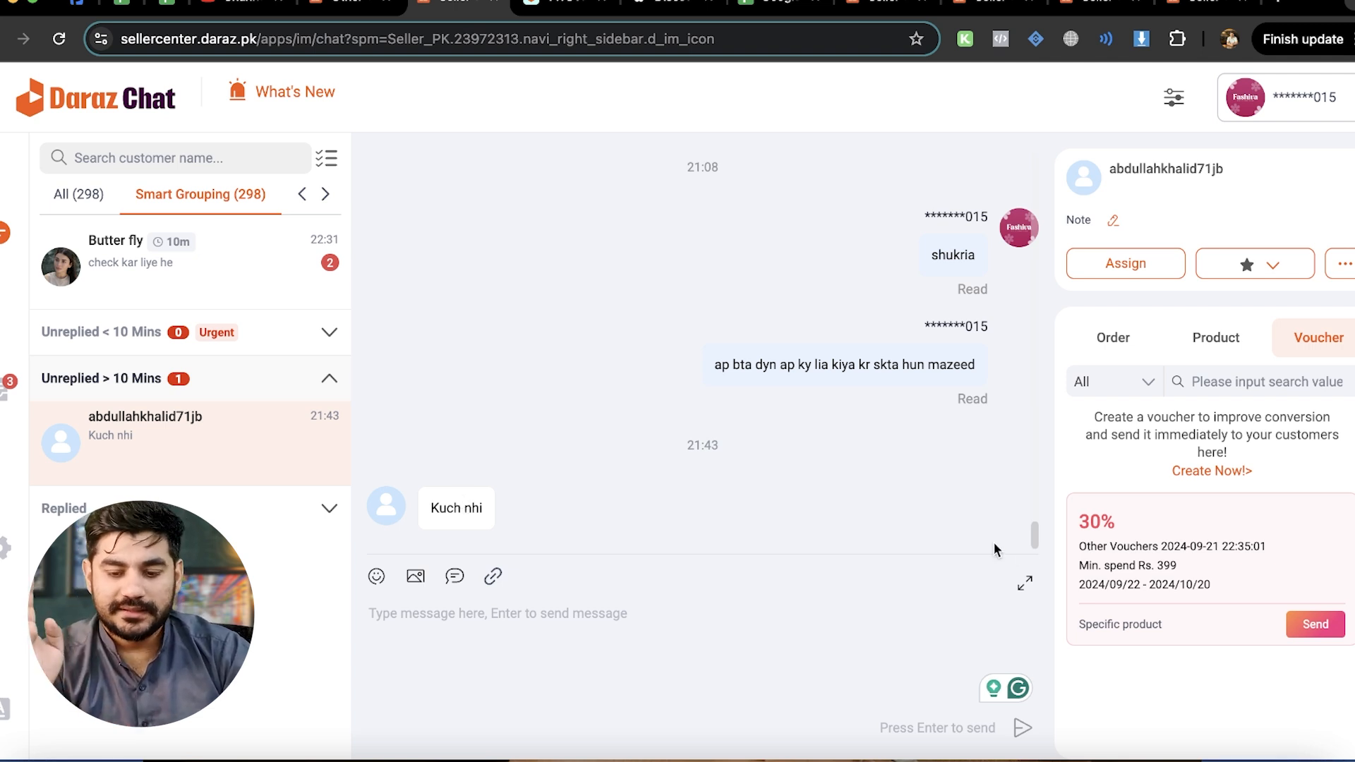
- In the open Daraz Chat conversation, send the 30% voucher and write the message "please get duscount on your next purchese"
left_click(1324, 626)
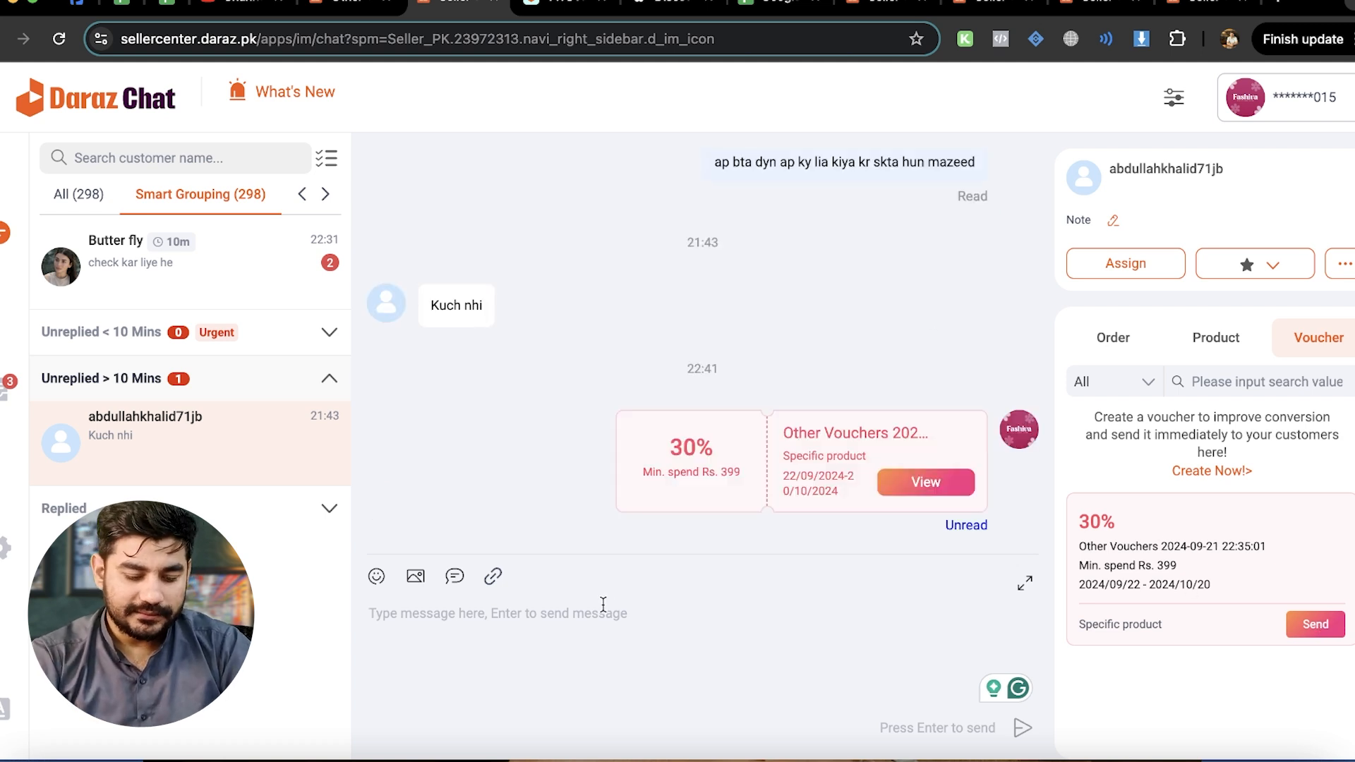
type("please")
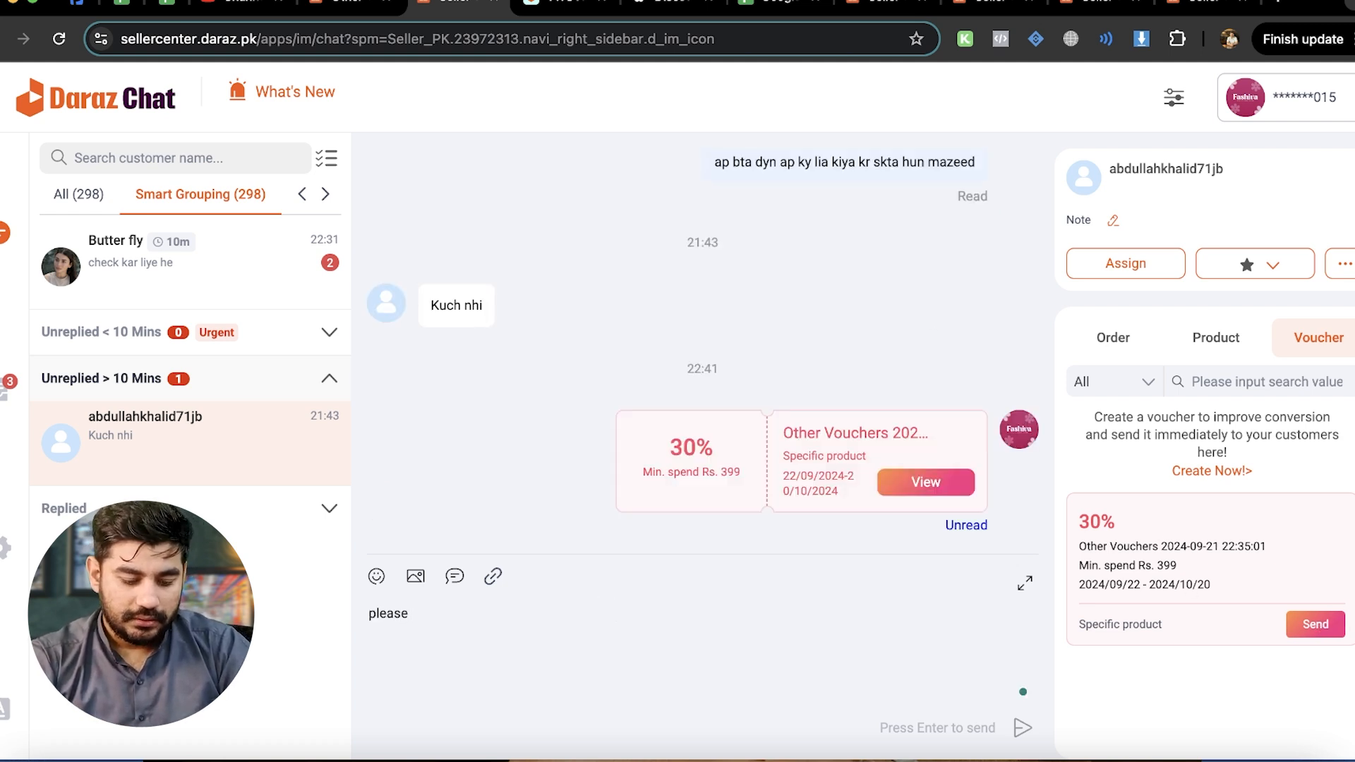
type(" get dusco")
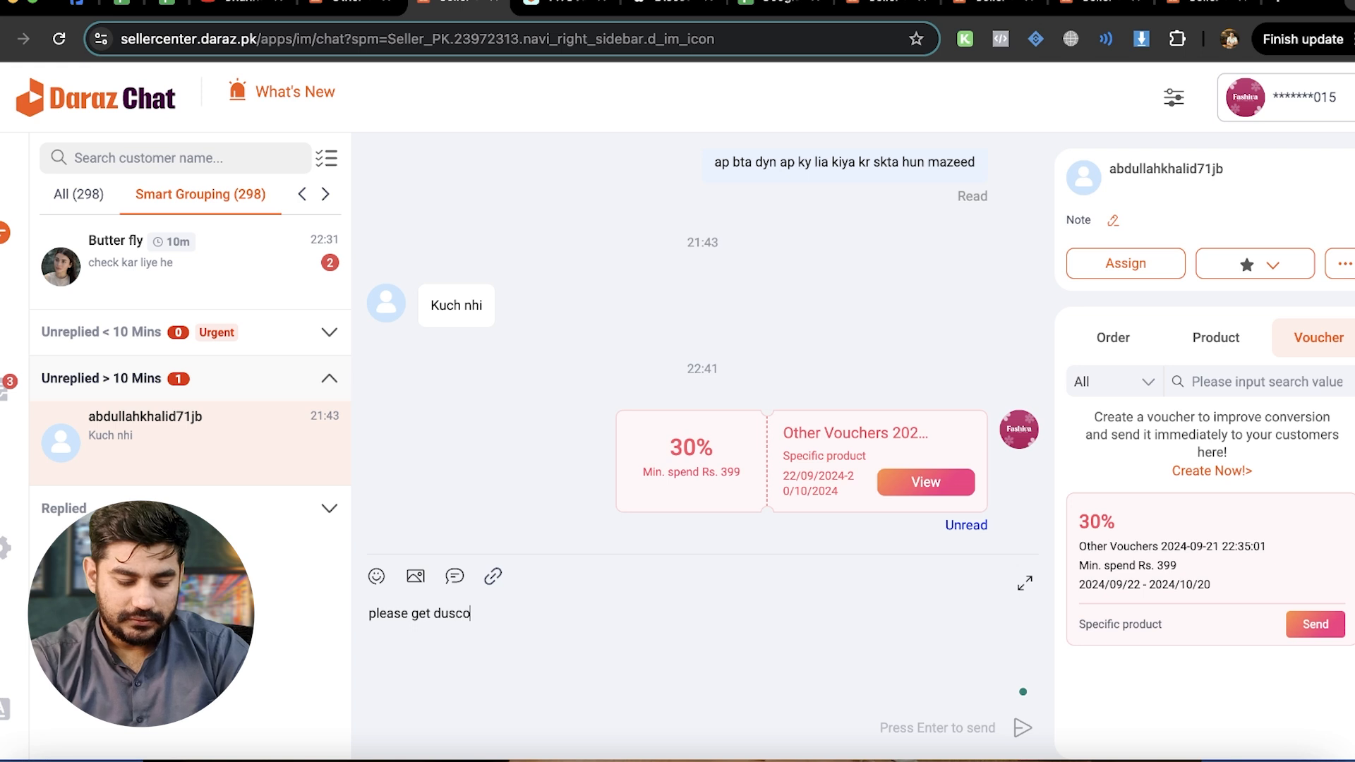
type("unt on yor")
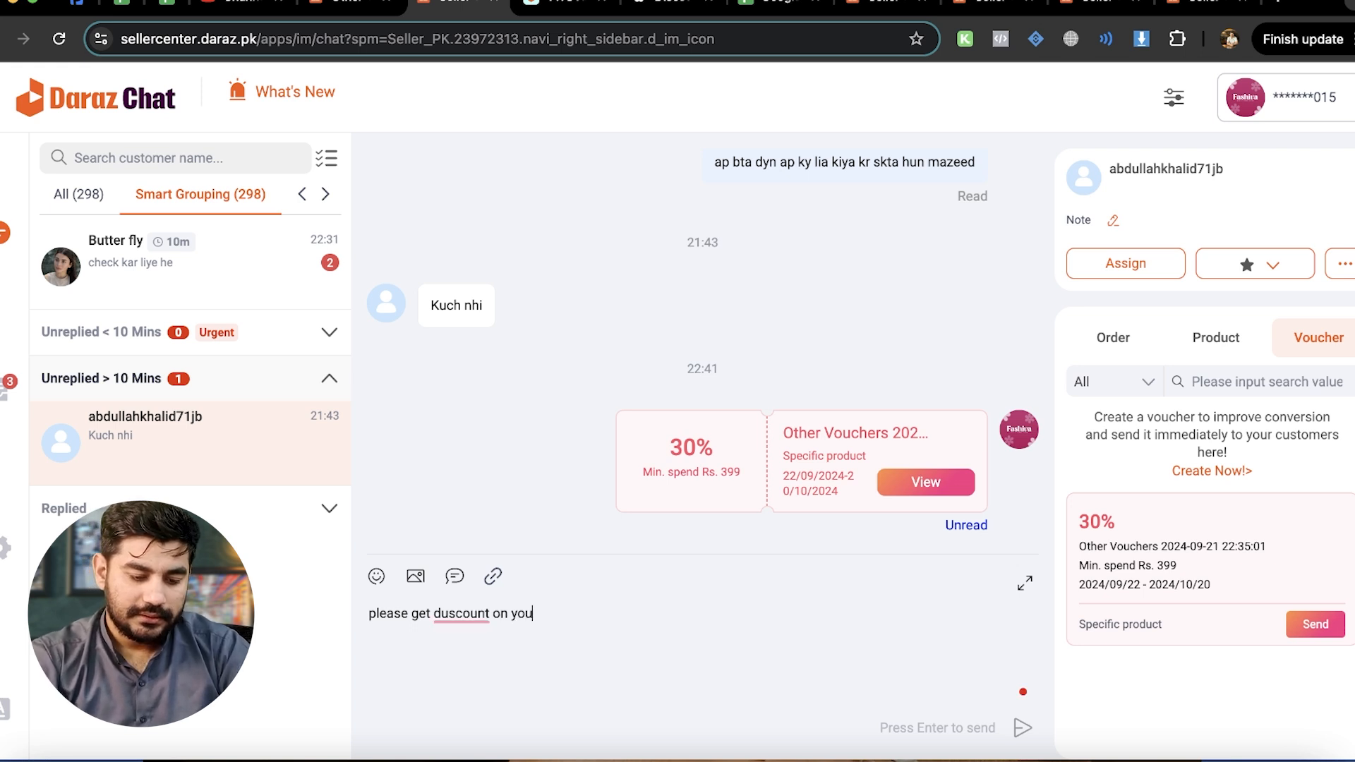
type("r next purchese")
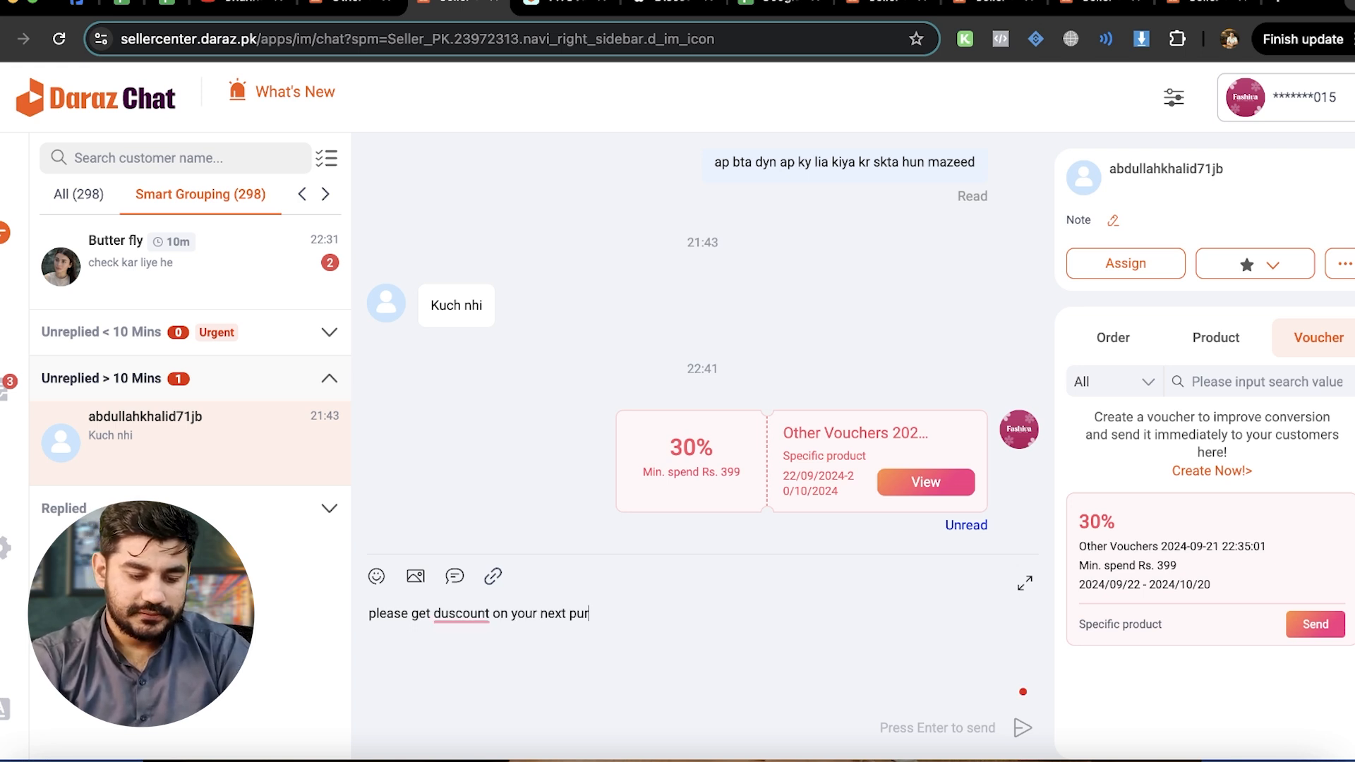
- Correct the message's spelling to "discount" and "purchase", insert "collect voucher" after "please", and send it
mouse_move(472, 611)
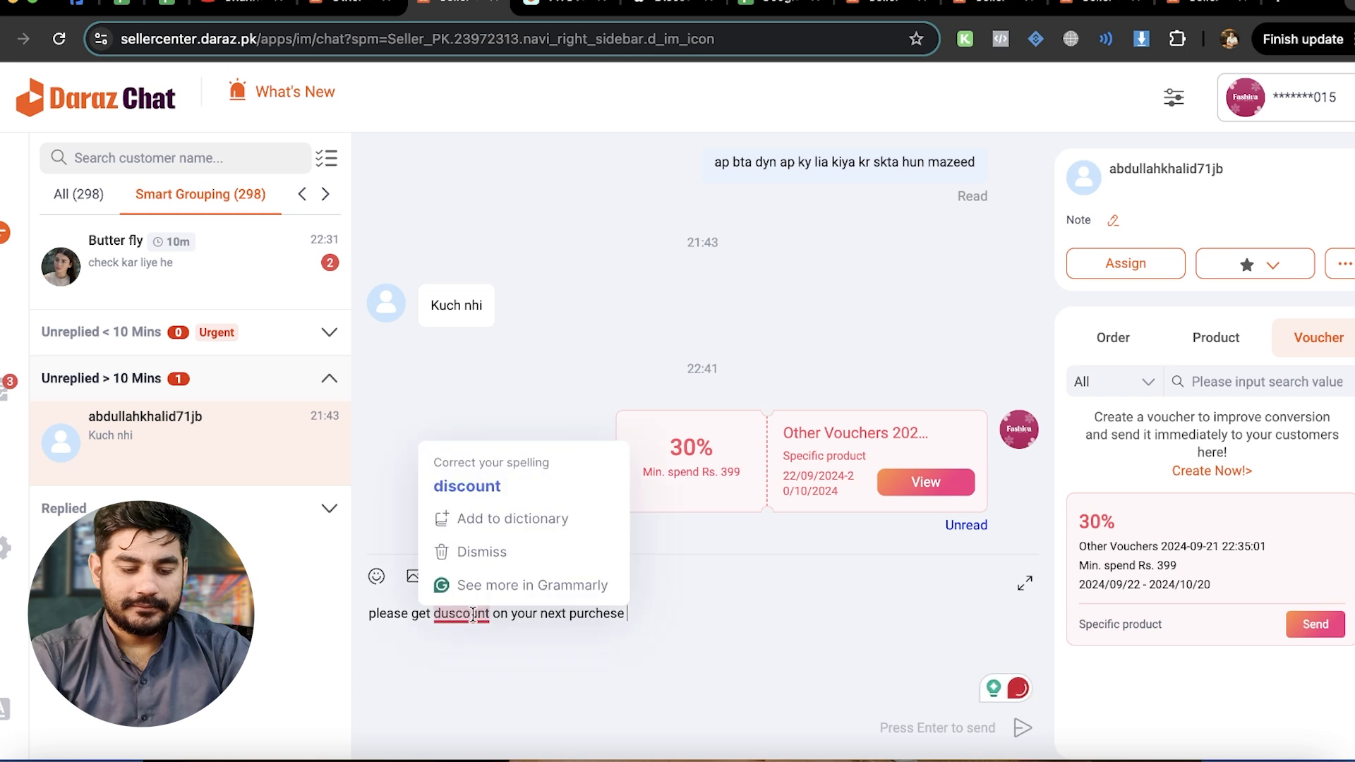
left_click(463, 484)
left_click(410, 613)
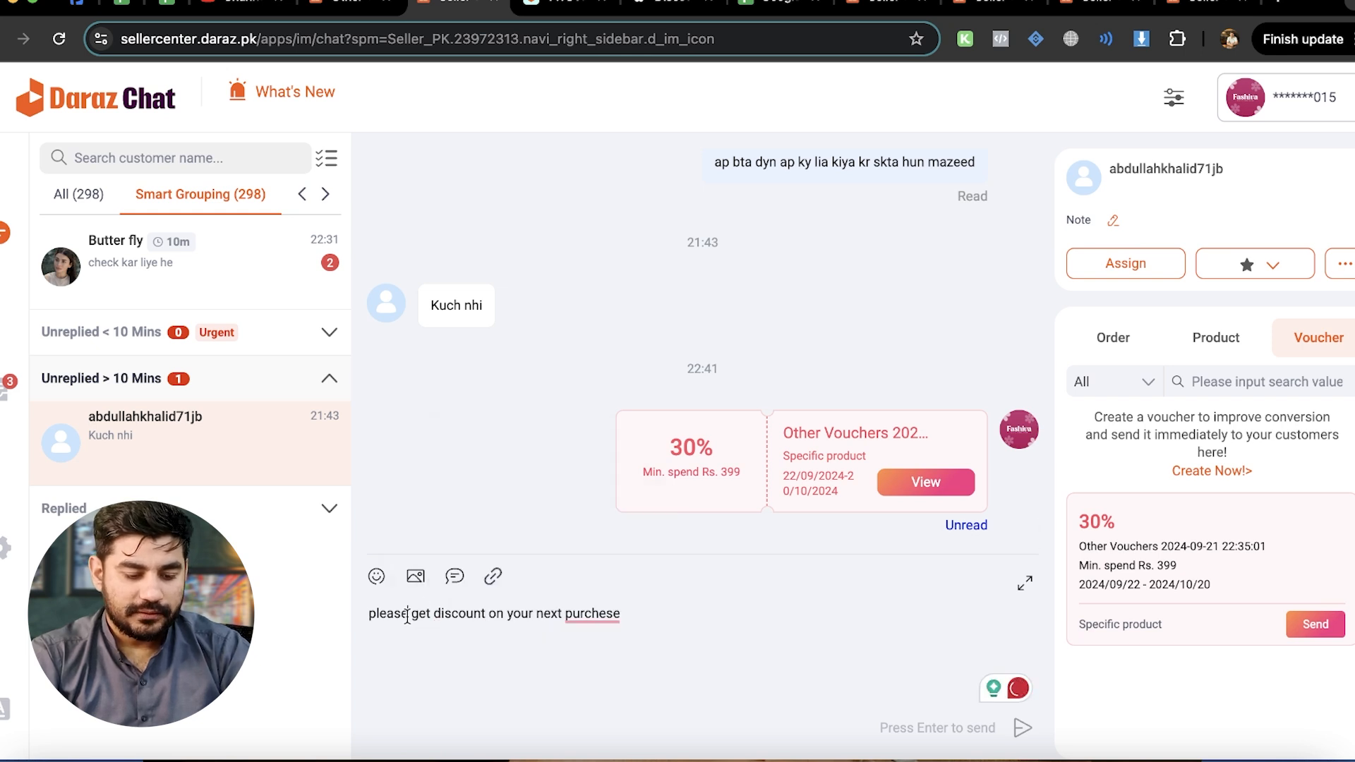
type("collect voucher")
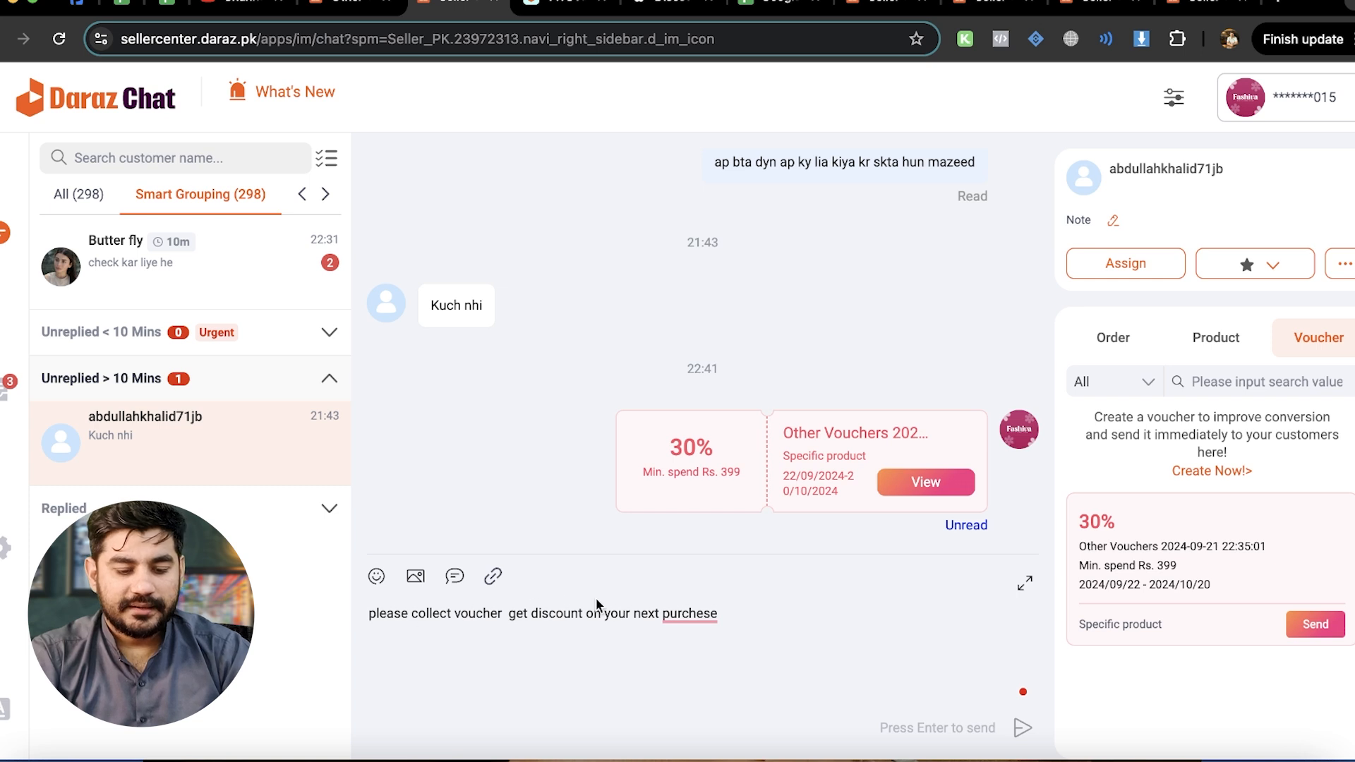
mouse_move(691, 614)
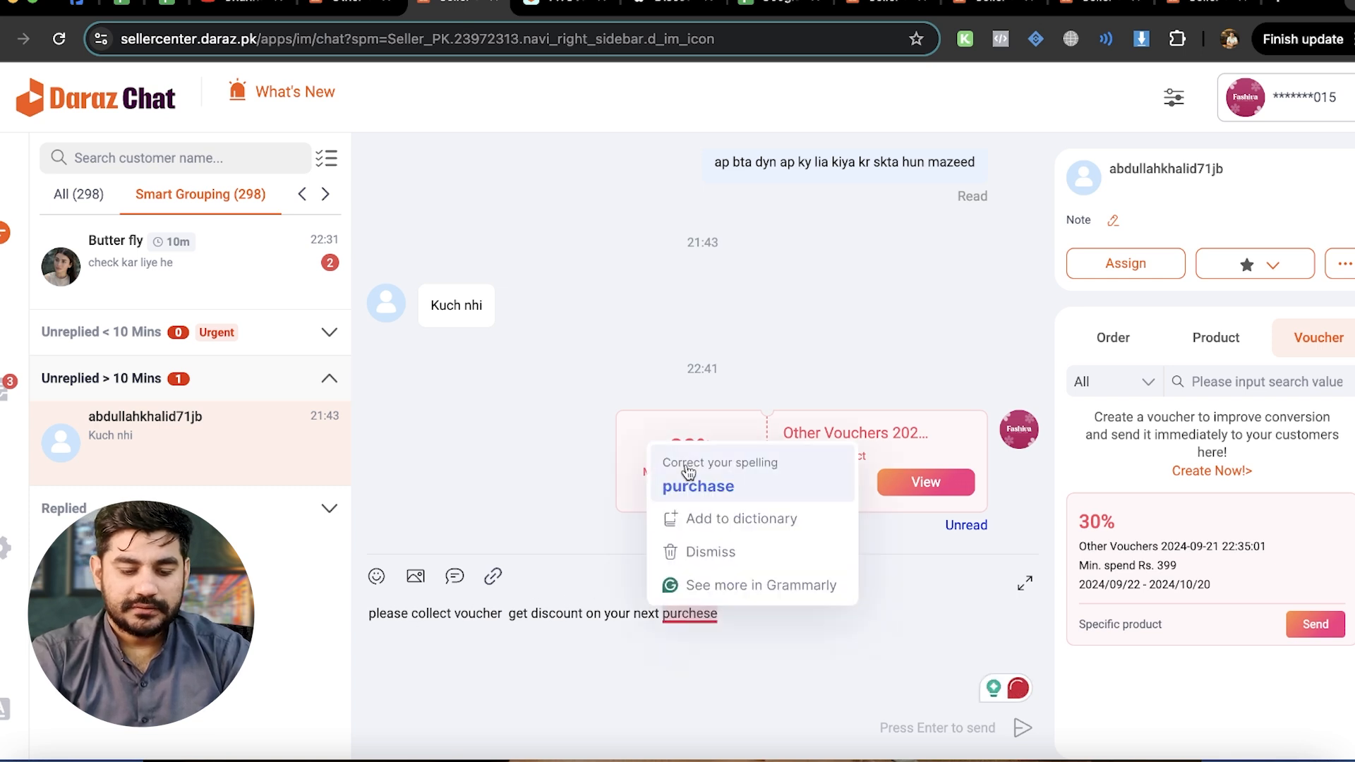
left_click(698, 487)
key("Return")
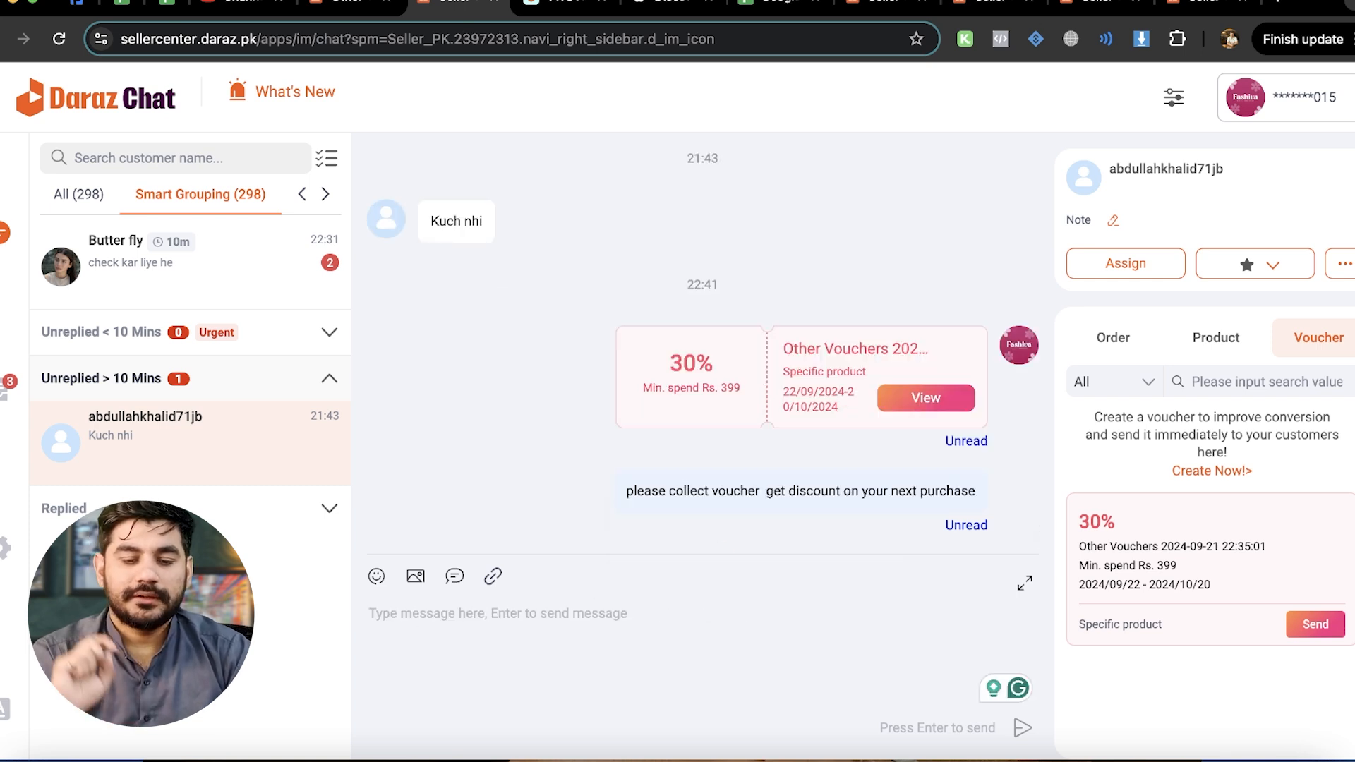